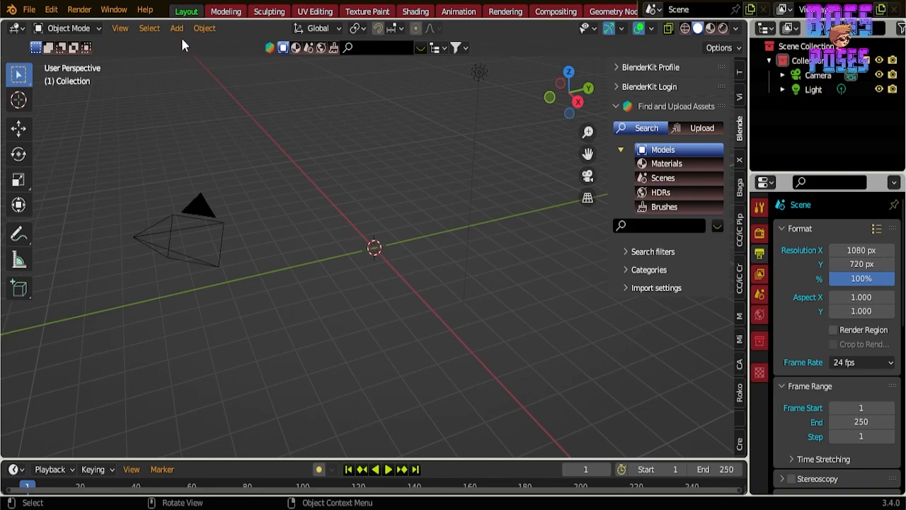
Step: Import the character picture cbfe1e5b088e98352082f8147e03ed43.jpg into the scene with Images as Planes
{"action": "left_click", "coordinate": [177, 29]}
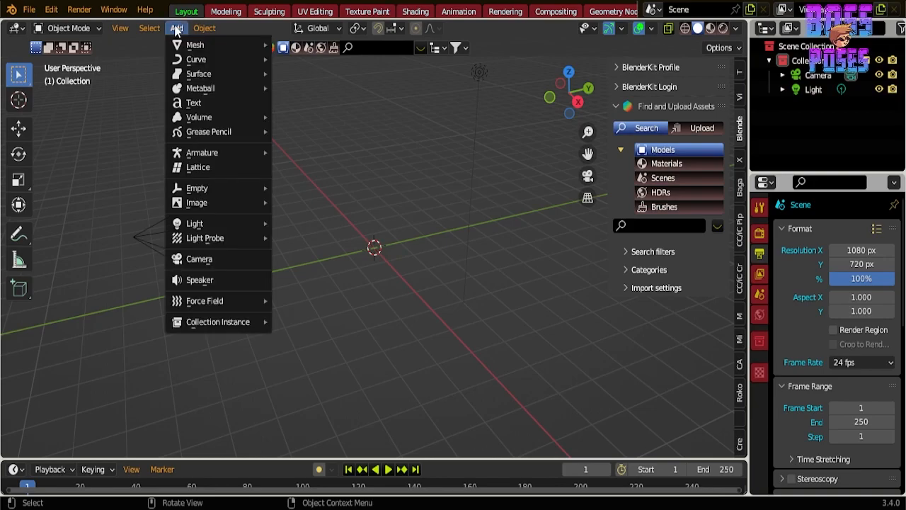
{"action": "left_click", "coordinate": [177, 28]}
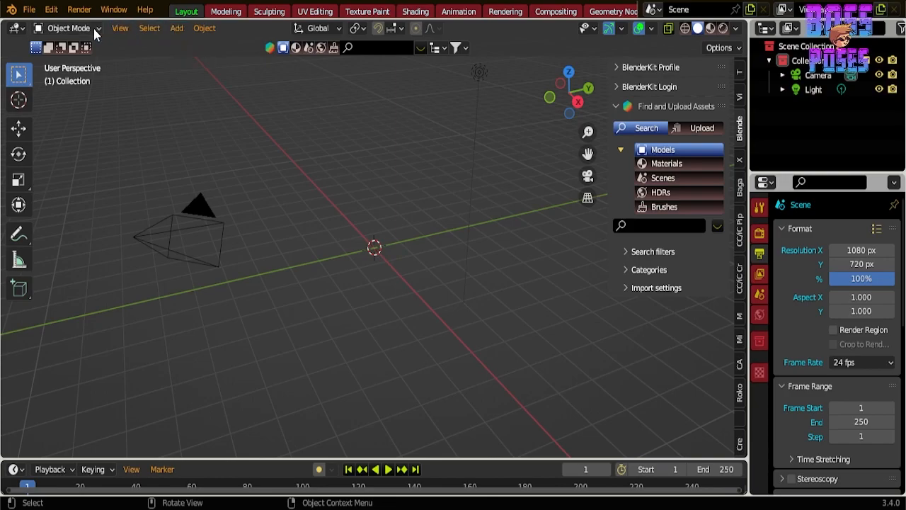
{"action": "left_click", "coordinate": [177, 29]}
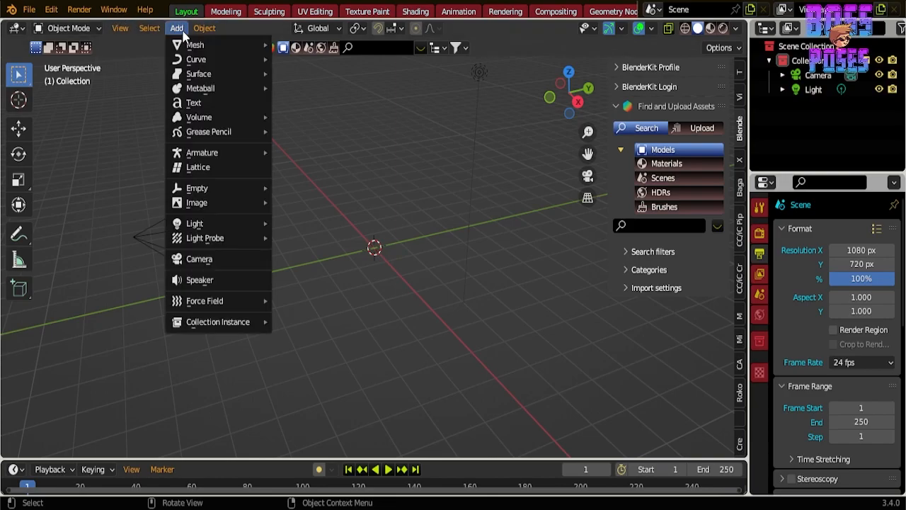
{"action": "mouse_move", "coordinate": [206, 203]}
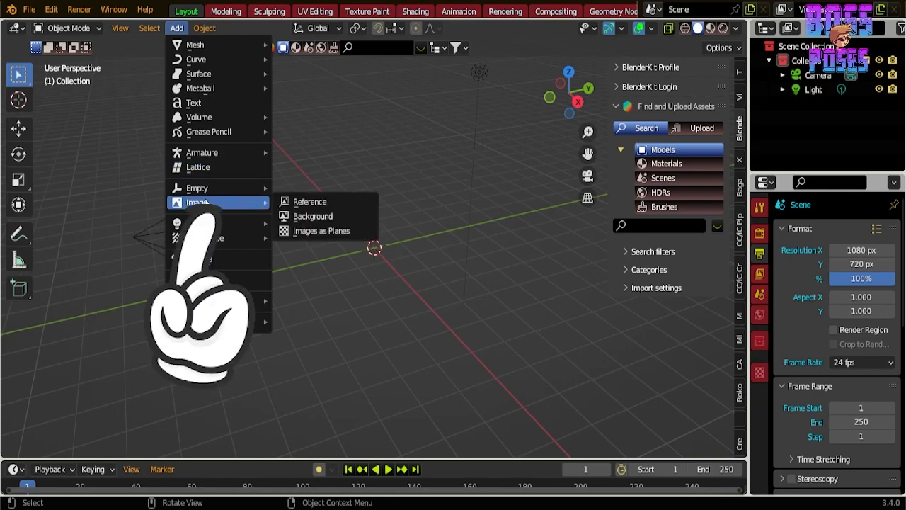
{"action": "left_click", "coordinate": [328, 231]}
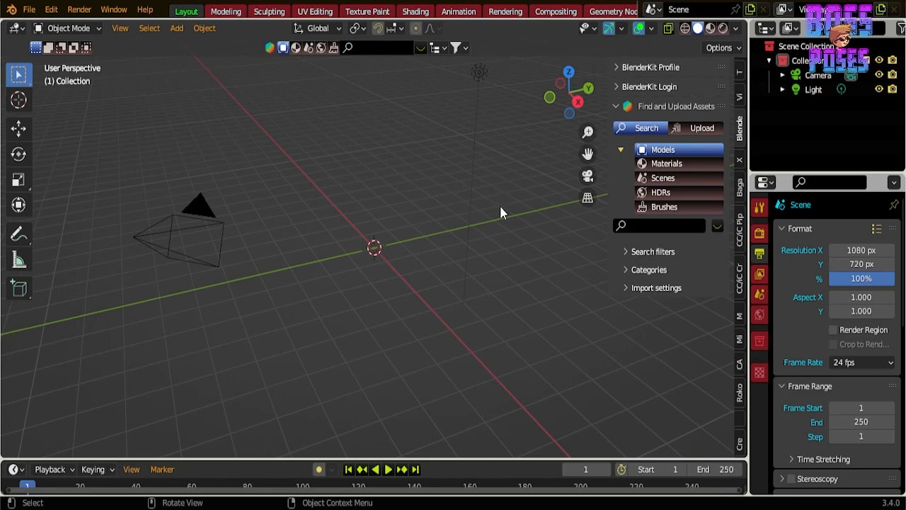
Step: Switch the viewport to Material Preview shading to show the picture on the imported plane
{"action": "left_click", "coordinate": [711, 29]}
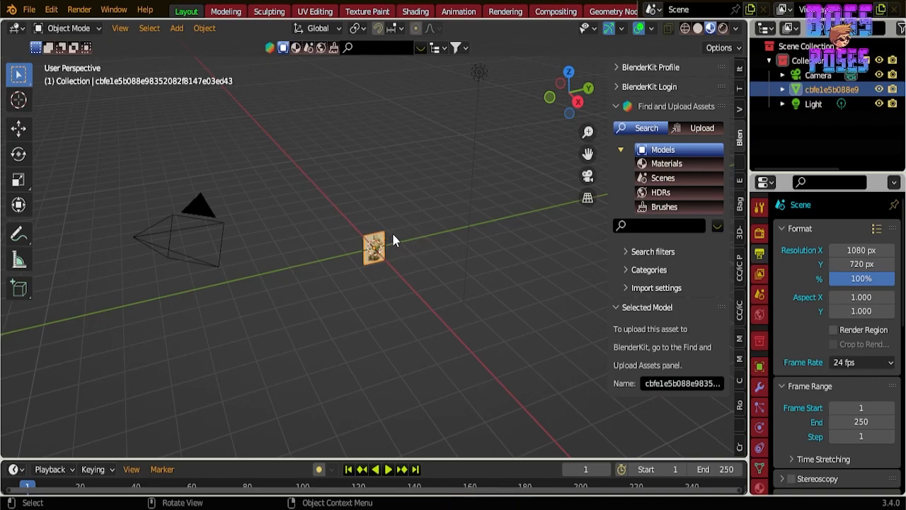
{"action": "scroll", "coordinate": [405, 228], "scroll_direction": "down", "scroll_amount": 3}
{"action": "scroll", "coordinate": [401, 235], "scroll_direction": "up", "scroll_amount": 12}
{"action": "middle_click_drag", "start_coordinate": [398, 238], "coordinate": [378, 209]}
{"action": "scroll", "coordinate": [378, 209], "scroll_direction": "down", "scroll_amount": 2}
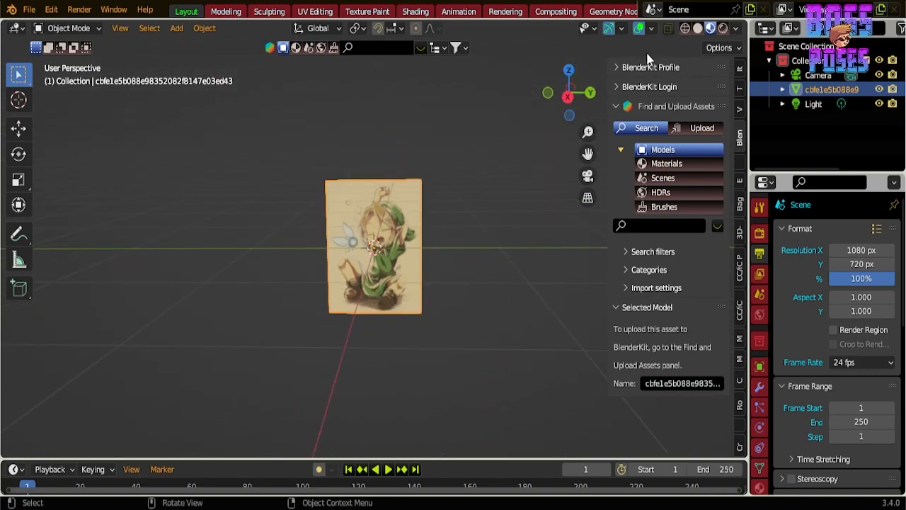
Step: Compare the image plane in Solid and Material Preview shading, ending in Material Preview
{"action": "left_click", "coordinate": [698, 28]}
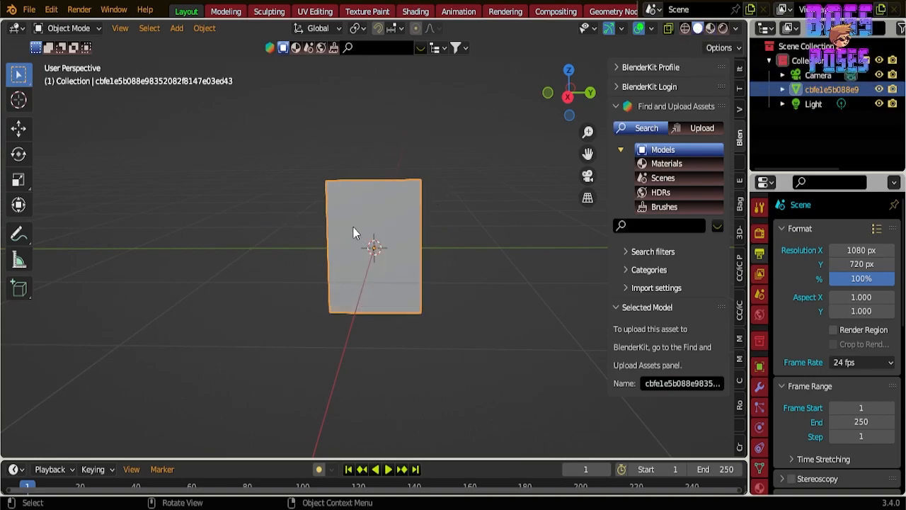
{"action": "left_click", "coordinate": [710, 28]}
{"action": "scroll", "coordinate": [374, 216], "scroll_direction": "up", "scroll_amount": 4}
{"action": "scroll", "coordinate": [378, 212], "scroll_direction": "down", "scroll_amount": 4}
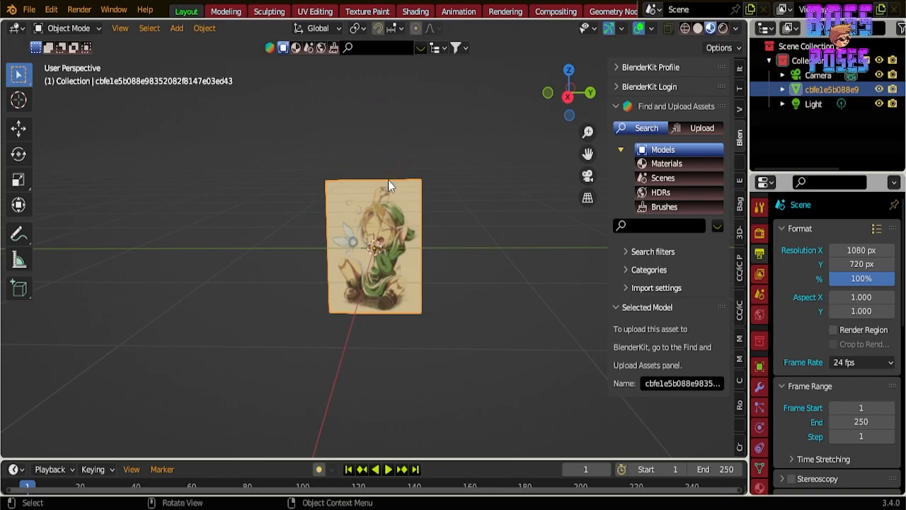
{"action": "scroll", "coordinate": [386, 209], "scroll_direction": "up", "scroll_amount": 4}
{"action": "scroll", "coordinate": [344, 158], "scroll_direction": "down", "scroll_amount": 3}
{"action": "scroll", "coordinate": [386, 209], "scroll_direction": "up", "scroll_amount": 1}
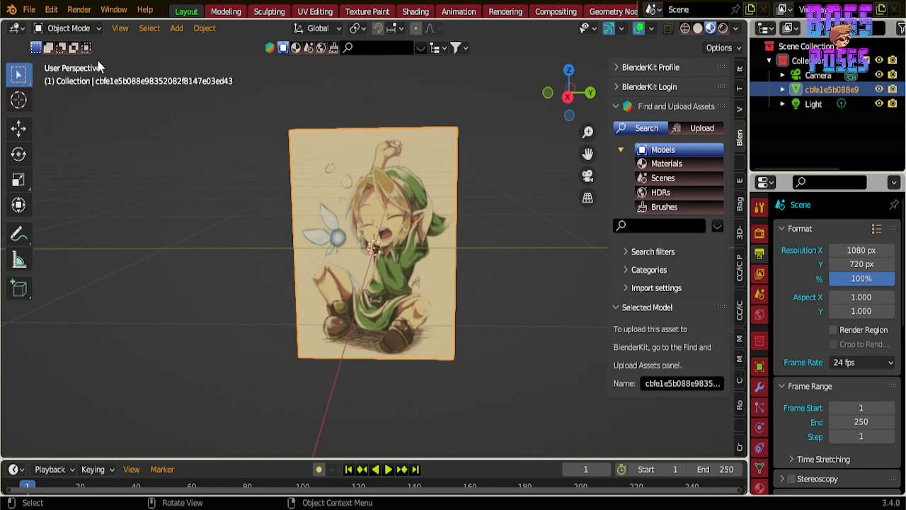
Step: Enter Edit Mode on the image plane and subdivide its mesh repeatedly into a very dense grid
{"action": "left_click", "coordinate": [93, 28]}
{"action": "left_click", "coordinate": [69, 61]}
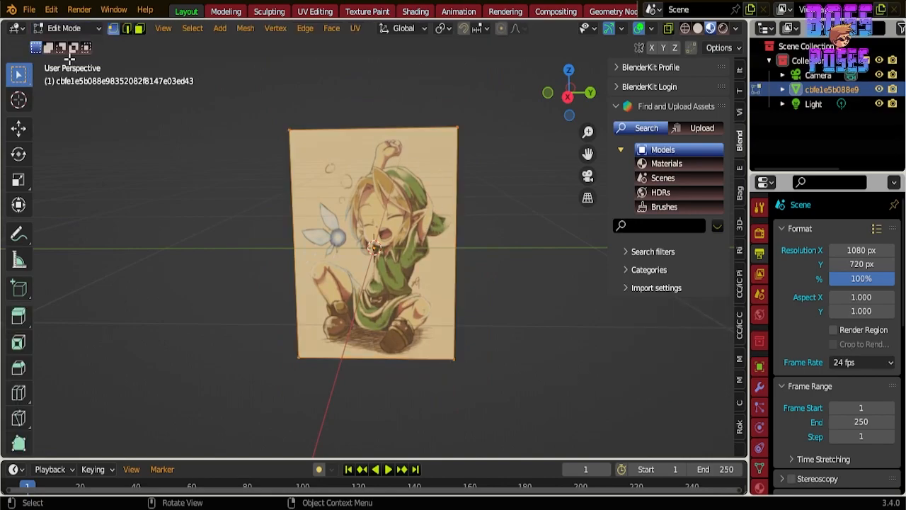
{"action": "right_click", "coordinate": [333, 189]}
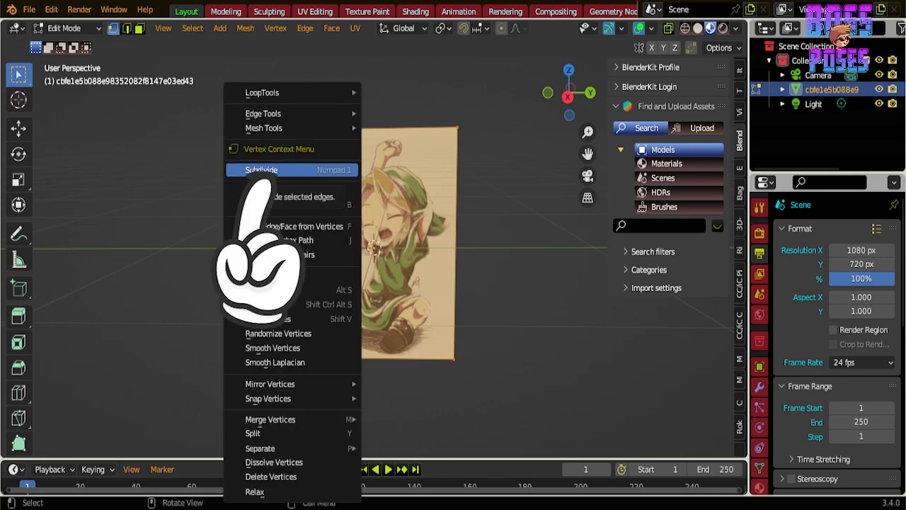
{"action": "right_click", "coordinate": [276, 171]}
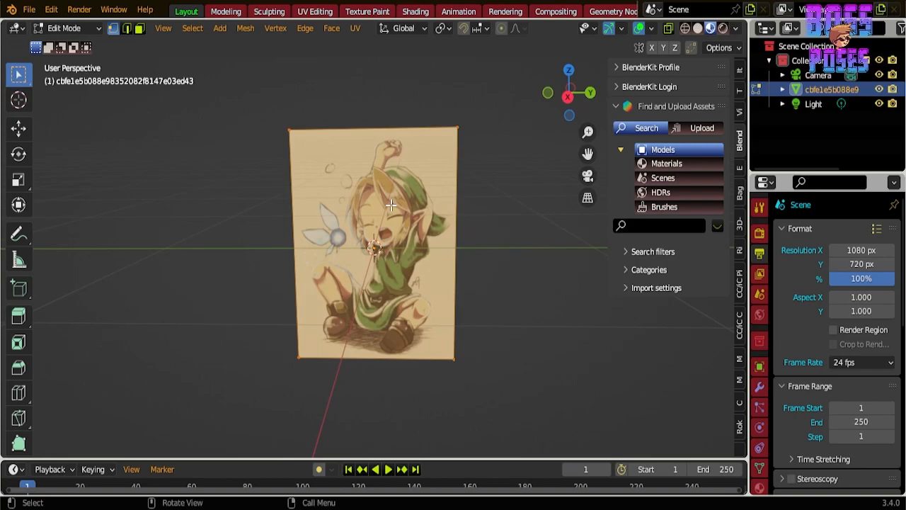
{"action": "key", "text": "ctrl+d"}
{"action": "key", "text": "ctrl+d"}
{"action": "key", "text": "ctrl+d"}
{"action": "key", "text": "ctrl+d"}
{"action": "key", "text": "ctrl+d"}
{"action": "key", "text": "ctrl+d"}
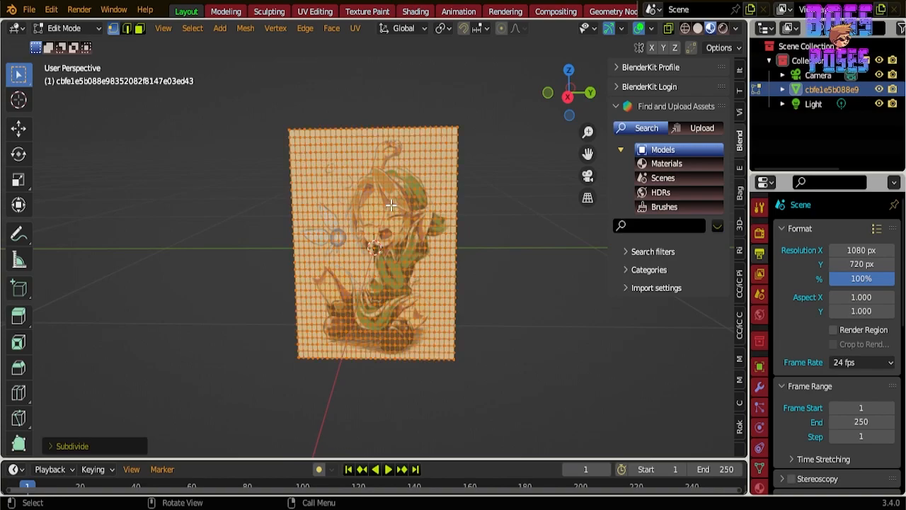
{"action": "key", "text": "ctrl+d"}
{"action": "scroll", "coordinate": [390, 205], "scroll_direction": "up", "scroll_amount": 7}
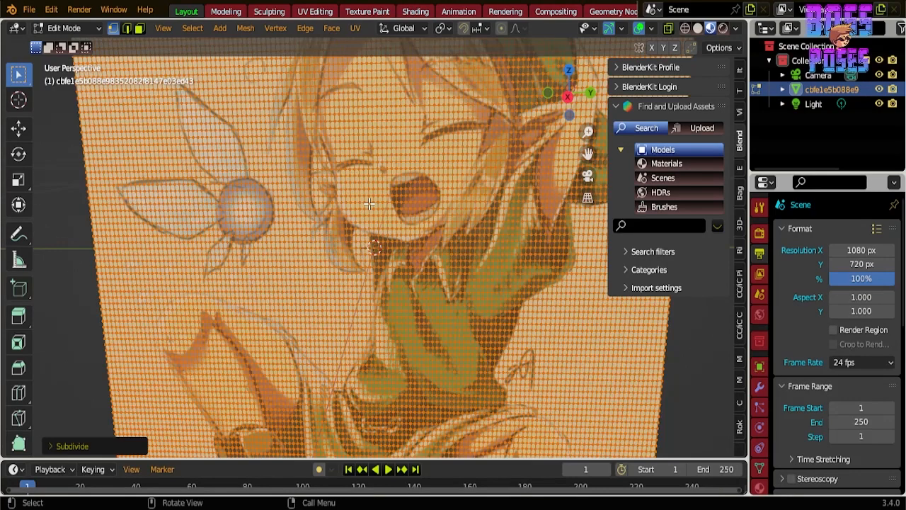
{"action": "key", "text": "shift+r"}
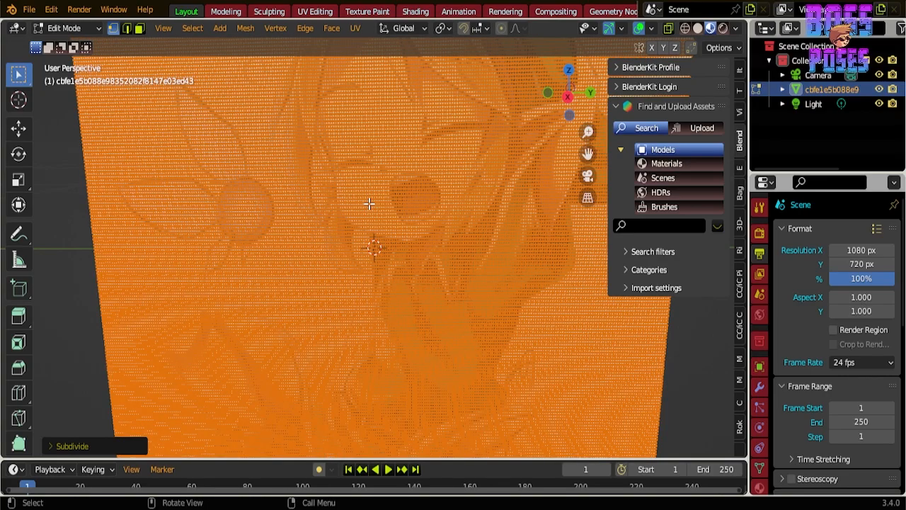
{"action": "scroll", "coordinate": [378, 199], "scroll_direction": "down", "scroll_amount": 2}
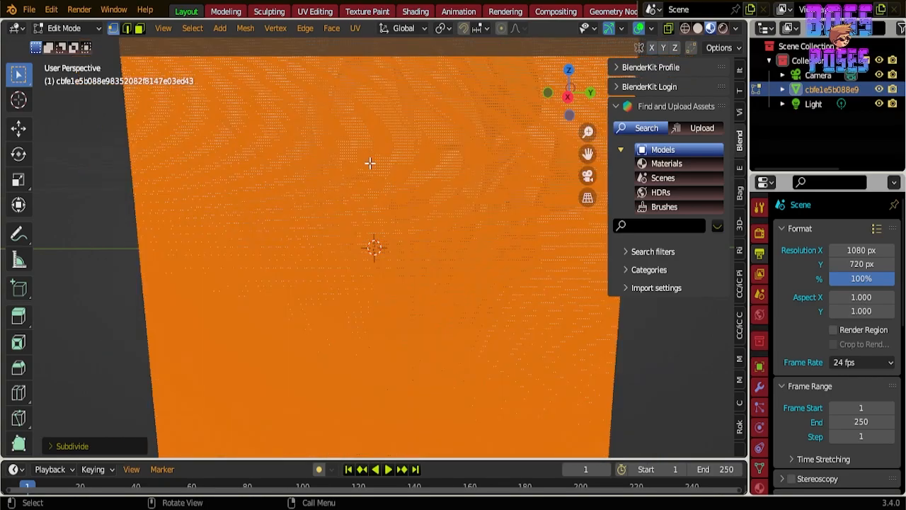
{"action": "scroll", "coordinate": [354, 131], "scroll_direction": "down", "scroll_amount": 2}
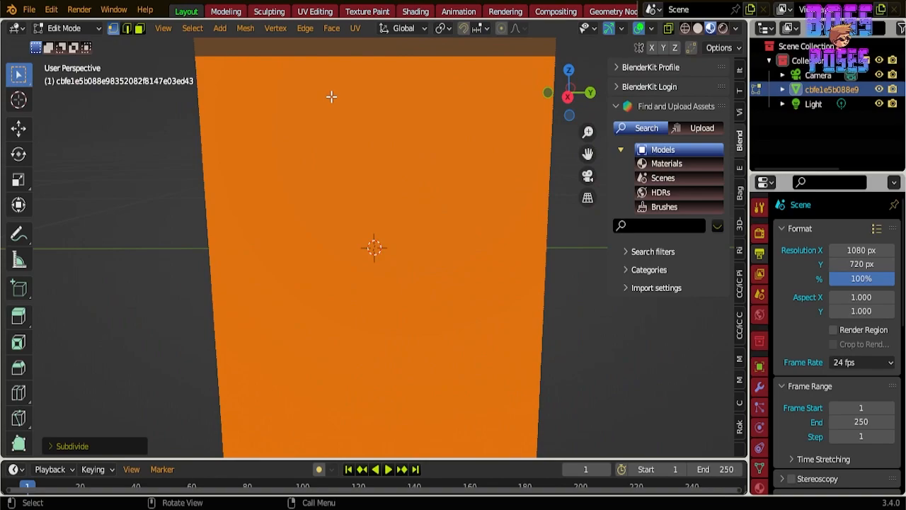
{"action": "scroll", "coordinate": [331, 127], "scroll_direction": "down", "scroll_amount": 2}
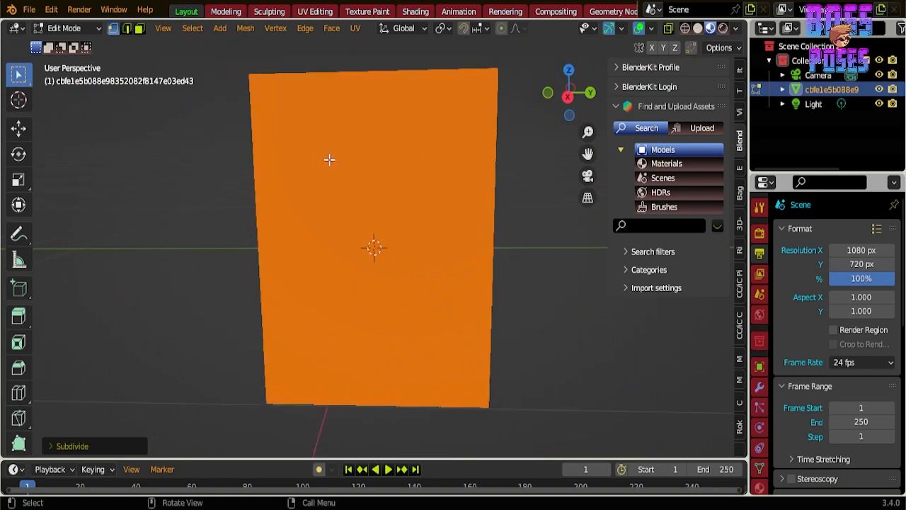
Step: Return to Object Mode and add a Displace modifier to the image plane
{"action": "left_click", "coordinate": [88, 28]}
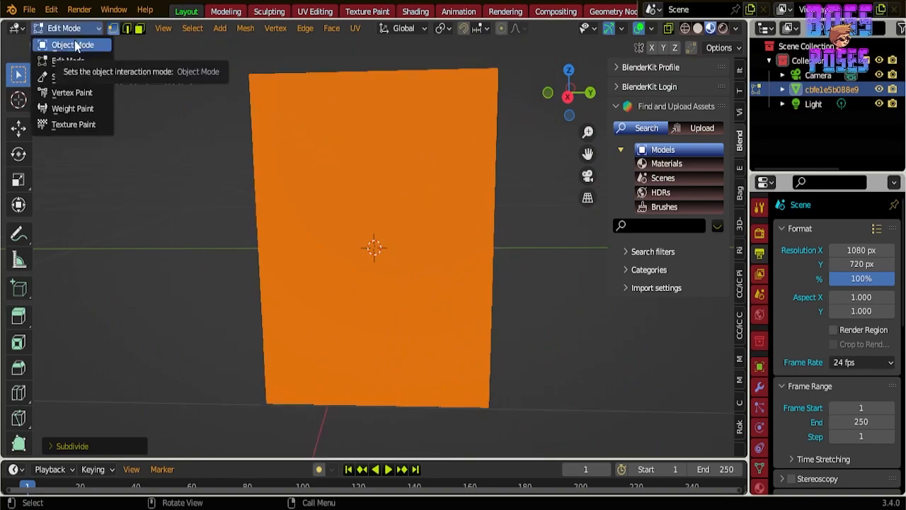
{"action": "left_click", "coordinate": [75, 45]}
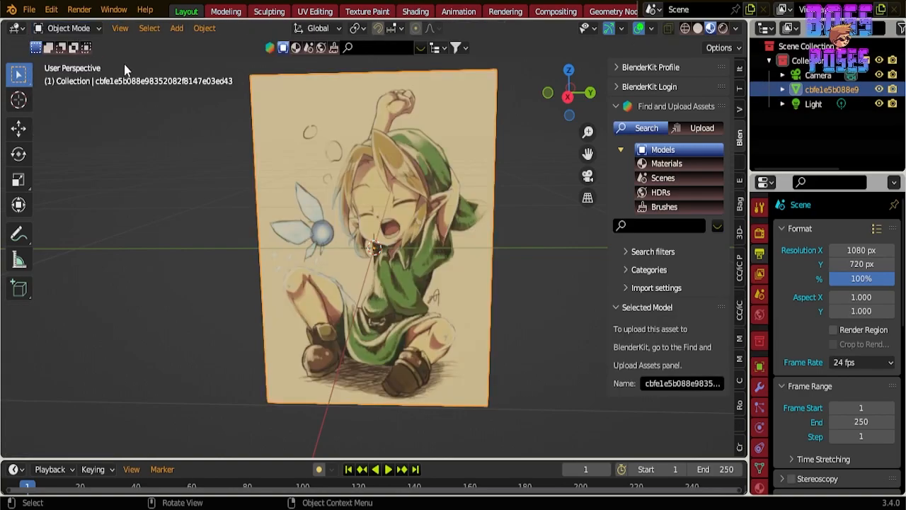
{"action": "left_click", "coordinate": [759, 388]}
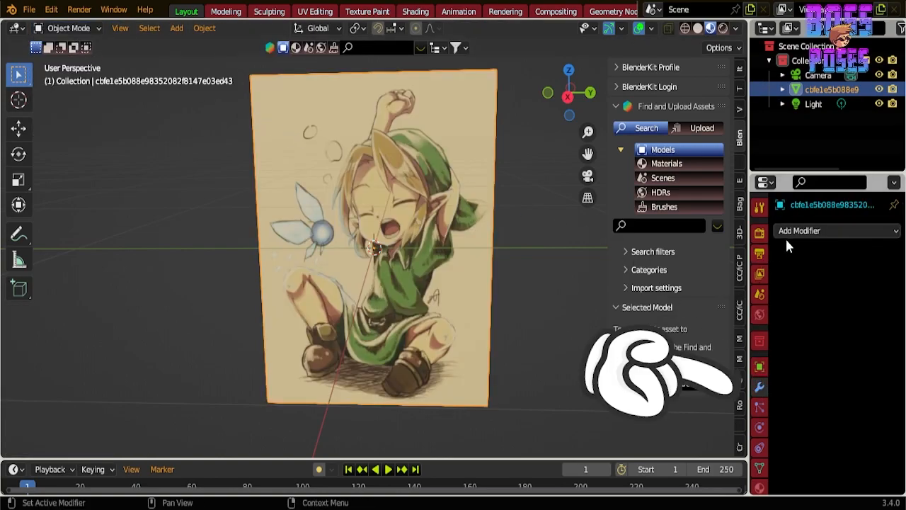
{"action": "left_click", "coordinate": [845, 230]}
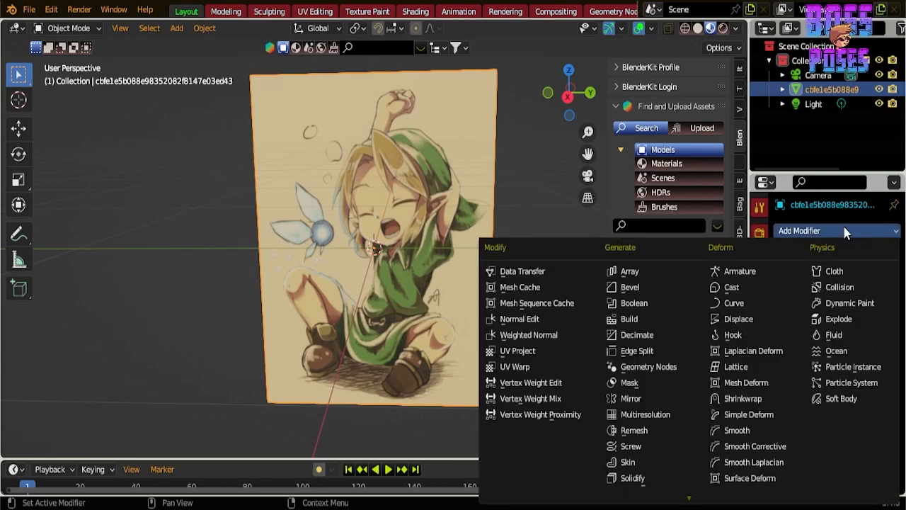
{"action": "left_click", "coordinate": [739, 319]}
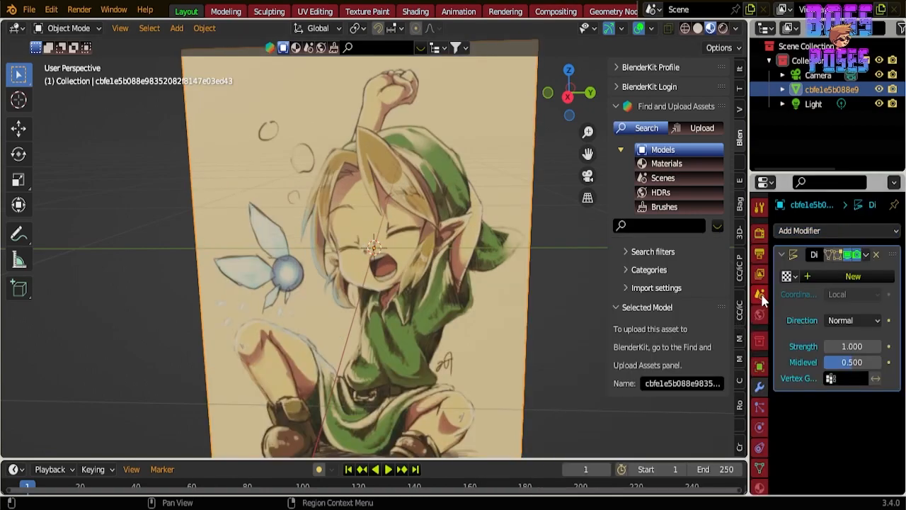
Step: Create a new texture for the Displace modifier and set its texture coordinates to UV
{"action": "scroll", "coordinate": [490, 281], "scroll_direction": "down", "scroll_amount": 2}
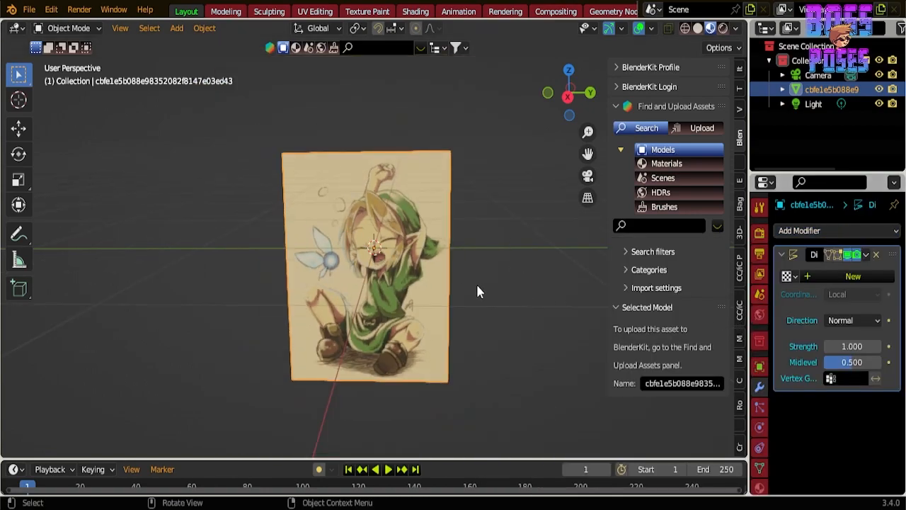
{"action": "scroll", "coordinate": [474, 290], "scroll_direction": "up", "scroll_amount": 2}
{"action": "scroll", "coordinate": [482, 294], "scroll_direction": "down", "scroll_amount": 1}
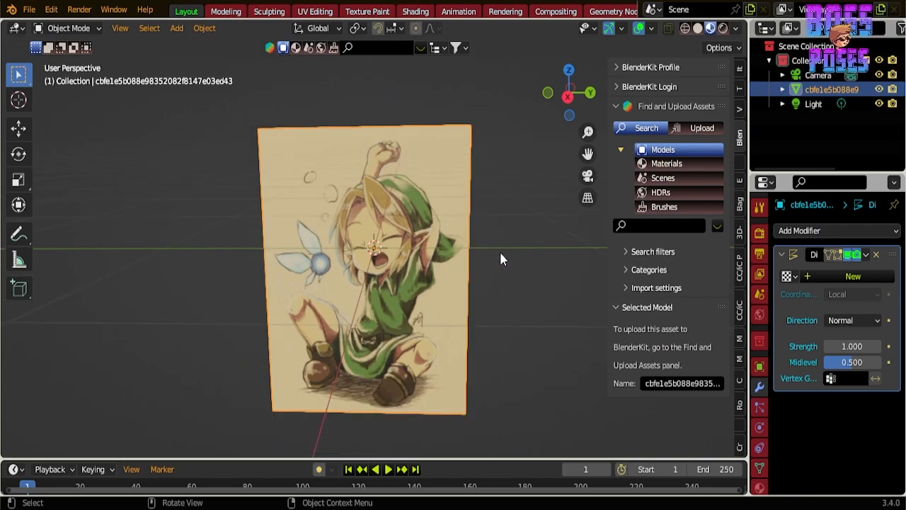
{"action": "left_click", "coordinate": [836, 278]}
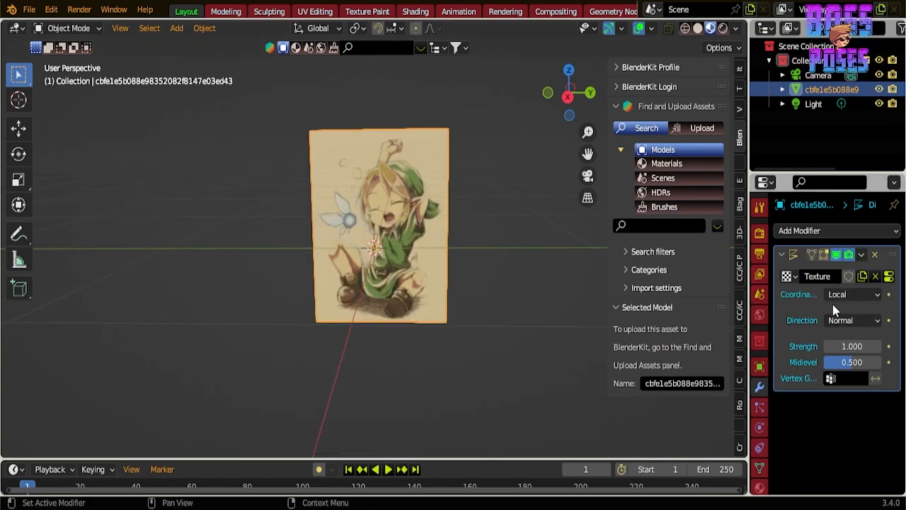
{"action": "left_click", "coordinate": [841, 295]}
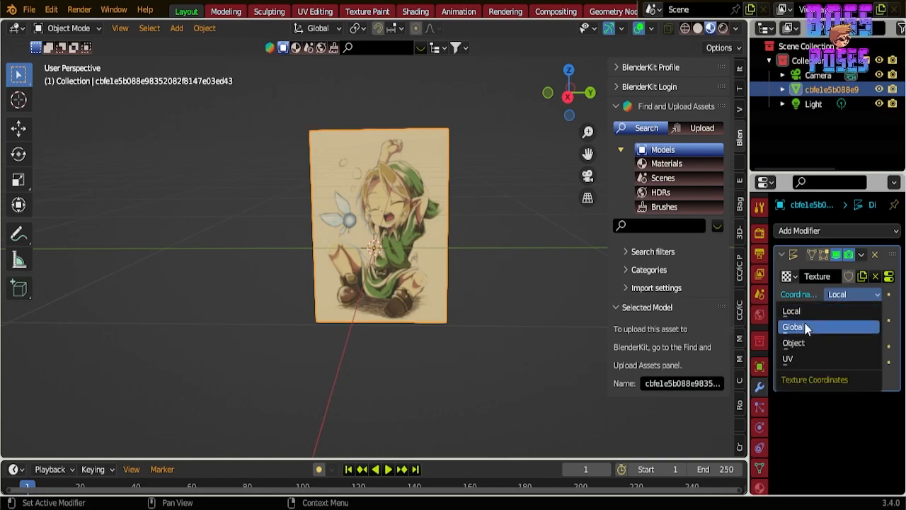
{"action": "left_click", "coordinate": [789, 360]}
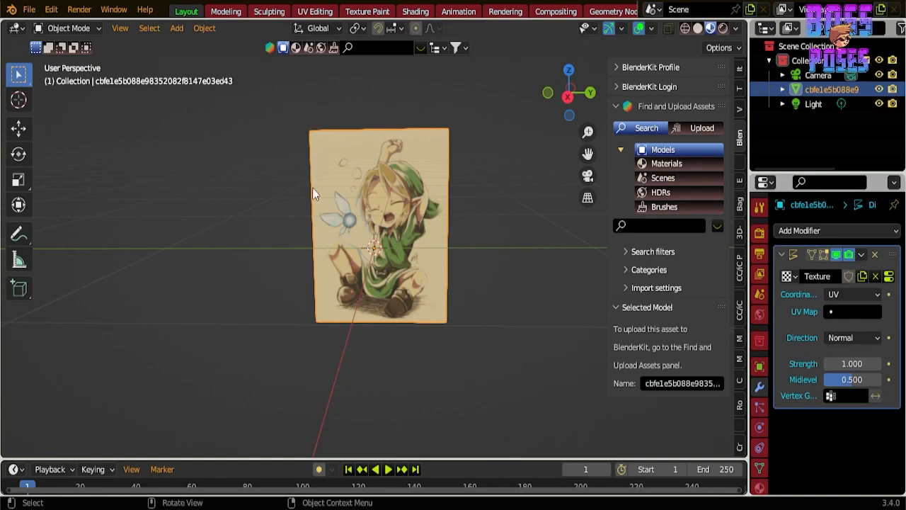
Step: Assign the already imported character picture as the displacement texture's image and display the plane in Solid shading
{"action": "middle_click_drag", "start_coordinate": [569, 229], "coordinate": [517, 230]}
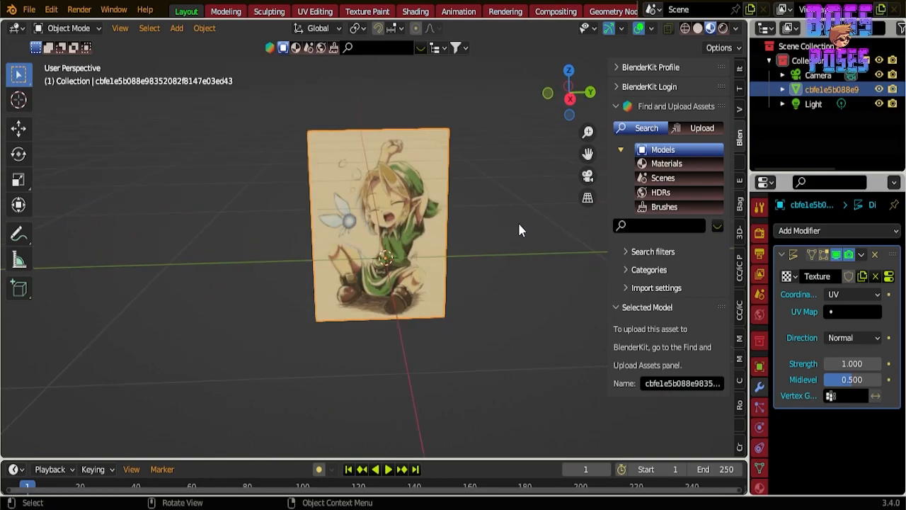
{"action": "left_click", "coordinate": [890, 280]}
{"action": "scroll", "coordinate": [833, 311], "scroll_direction": "down", "scroll_amount": 3}
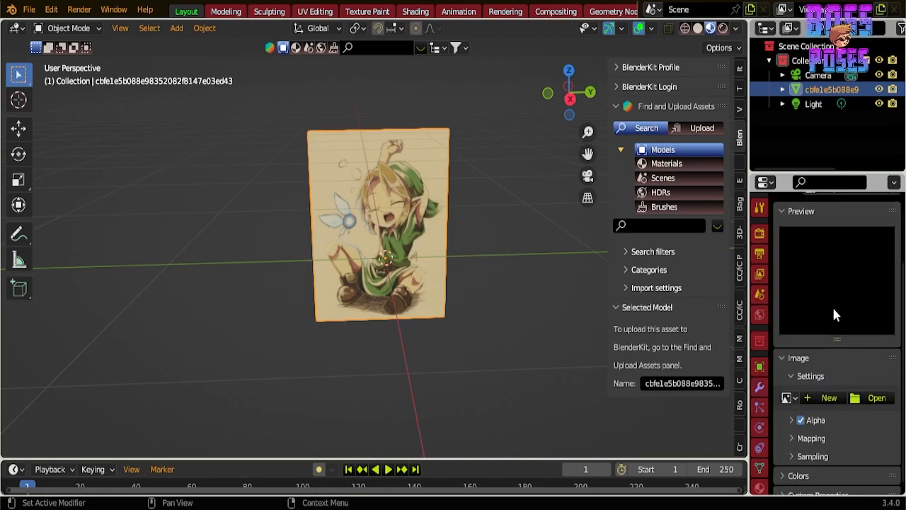
{"action": "scroll", "coordinate": [853, 333], "scroll_direction": "down", "scroll_amount": 1}
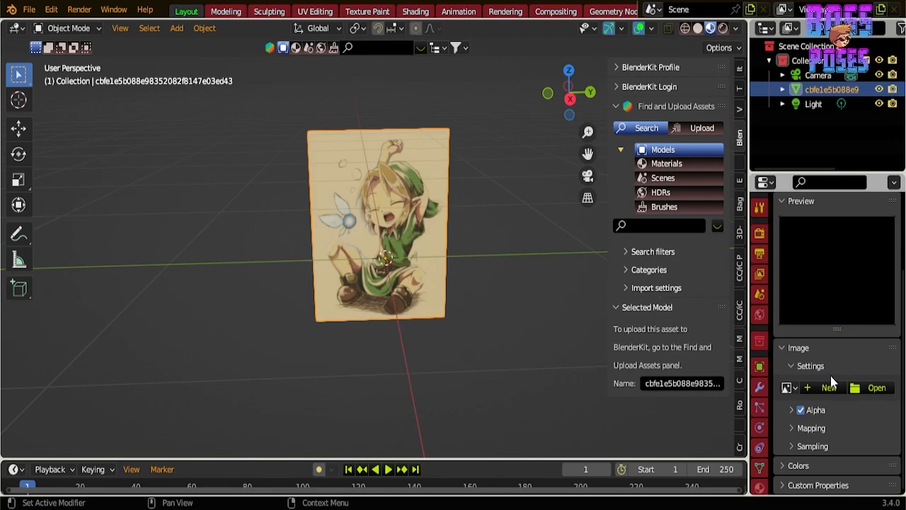
{"action": "left_click", "coordinate": [788, 389]}
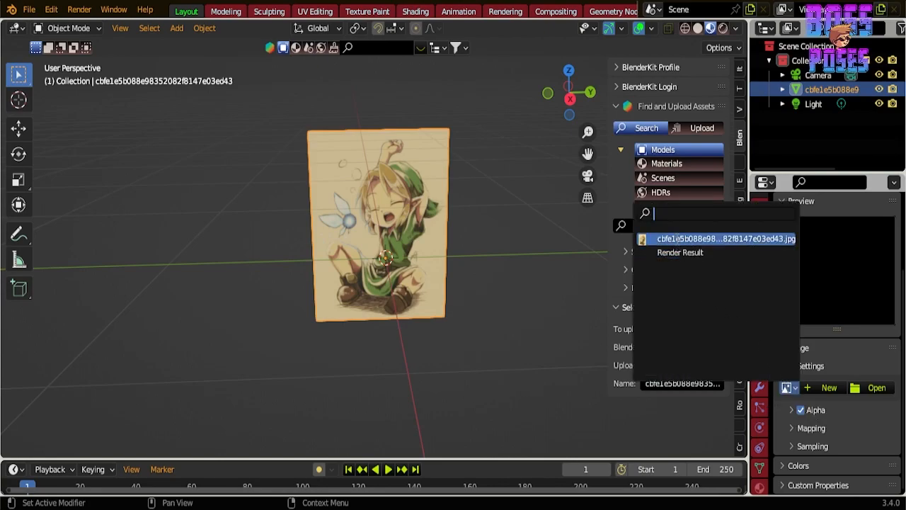
{"action": "left_click", "coordinate": [715, 239]}
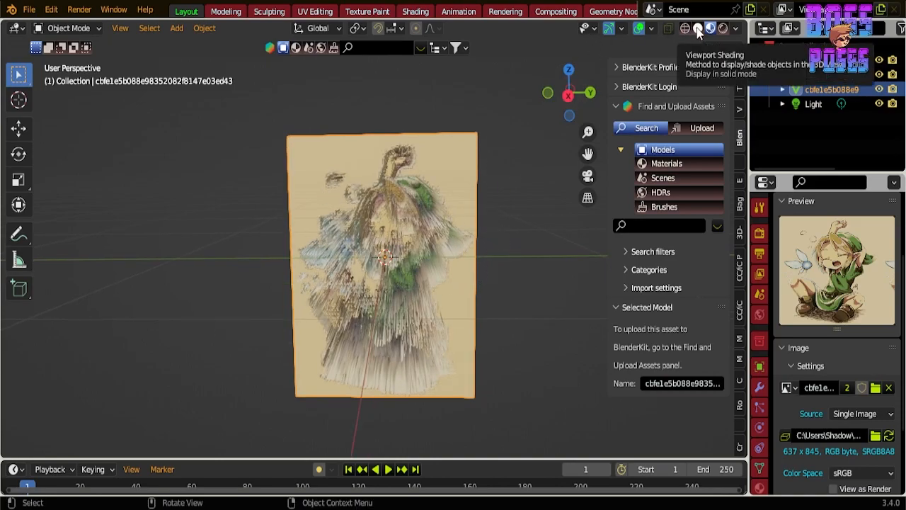
{"action": "mouse_move", "coordinate": [492, 175]}
{"action": "middle_mouse_down"}
{"action": "mouse_move", "coordinate": [461, 176]}
{"action": "mouse_move", "coordinate": [492, 177]}
{"action": "mouse_move", "coordinate": [522, 158]}
{"action": "mouse_move", "coordinate": [243, 186]}
{"action": "mouse_move", "coordinate": [368, 170]}
{"action": "mouse_move", "coordinate": [526, 170]}
{"action": "middle_mouse_up"}
{"action": "key", "text": "z"}
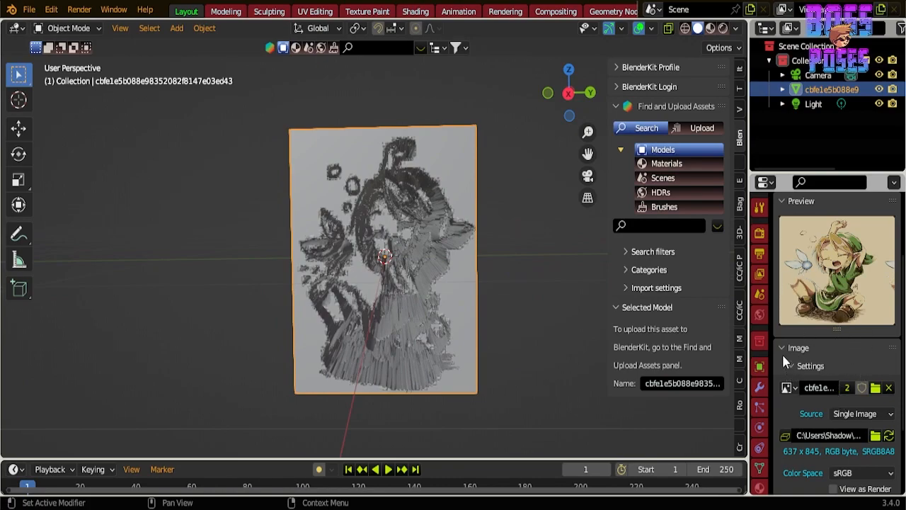
Step: Reduce the strength of the image plane's Displace modifier to 0.1
{"action": "left_click", "coordinate": [761, 388]}
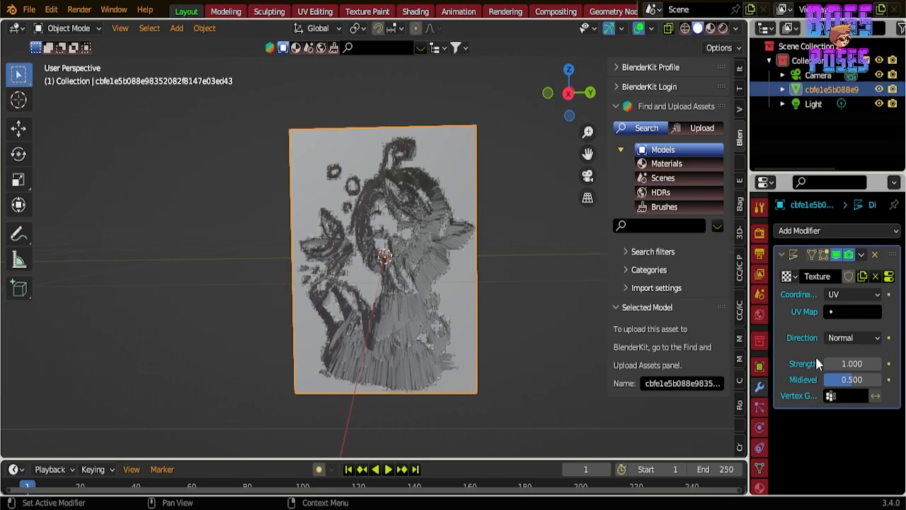
{"action": "mouse_move", "coordinate": [843, 363]}
{"action": "left_mouse_down"}
{"action": "mouse_move", "coordinate": [736, 363]}
{"action": "mouse_move", "coordinate": [878, 363]}
{"action": "mouse_move", "coordinate": [765, 364]}
{"action": "mouse_move", "coordinate": [828, 363]}
{"action": "left_mouse_up"}
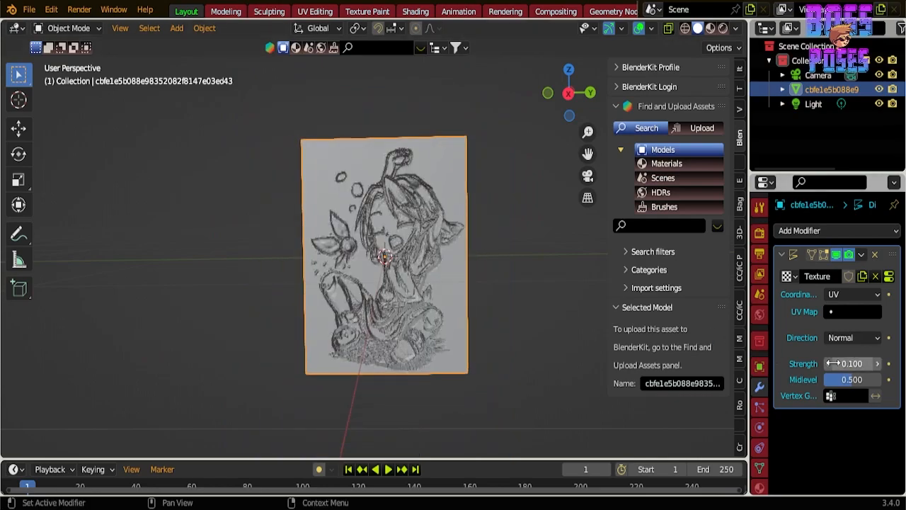
Step: Try Displace strengths of 0, 0.2 and -0.1 on the relief, and return the strength to 0.1
{"action": "left_click", "coordinate": [830, 364]}
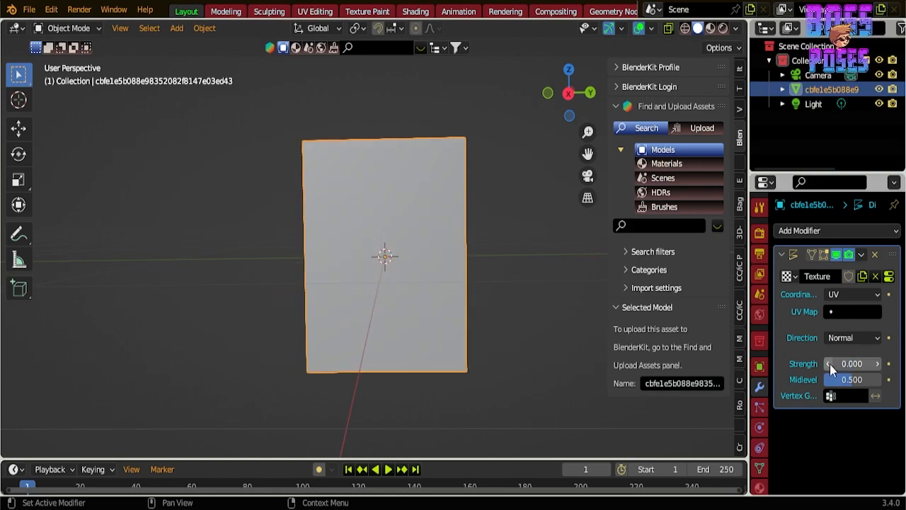
{"action": "left_click", "coordinate": [879, 364]}
{"action": "left_click", "coordinate": [878, 364]}
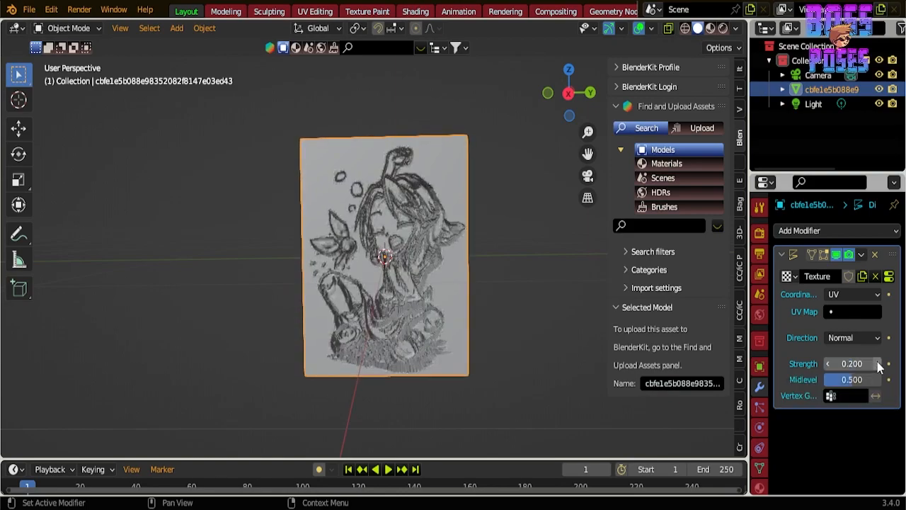
{"action": "left_click", "coordinate": [830, 364]}
{"action": "left_click", "coordinate": [830, 364]}
{"action": "left_click", "coordinate": [830, 364]}
{"action": "scroll", "coordinate": [478, 248], "scroll_direction": "up", "scroll_amount": 5}
{"action": "scroll", "coordinate": [478, 248], "scroll_direction": "down", "scroll_amount": 6}
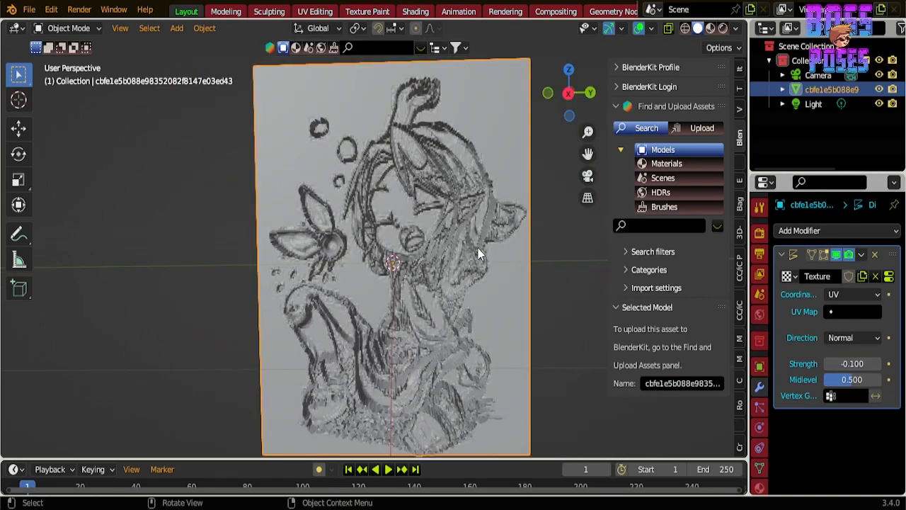
{"action": "mouse_move", "coordinate": [480, 252]}
{"action": "middle_mouse_down"}
{"action": "mouse_move", "coordinate": [314, 257]}
{"action": "mouse_move", "coordinate": [618, 260]}
{"action": "mouse_move", "coordinate": [481, 250]}
{"action": "middle_mouse_up"}
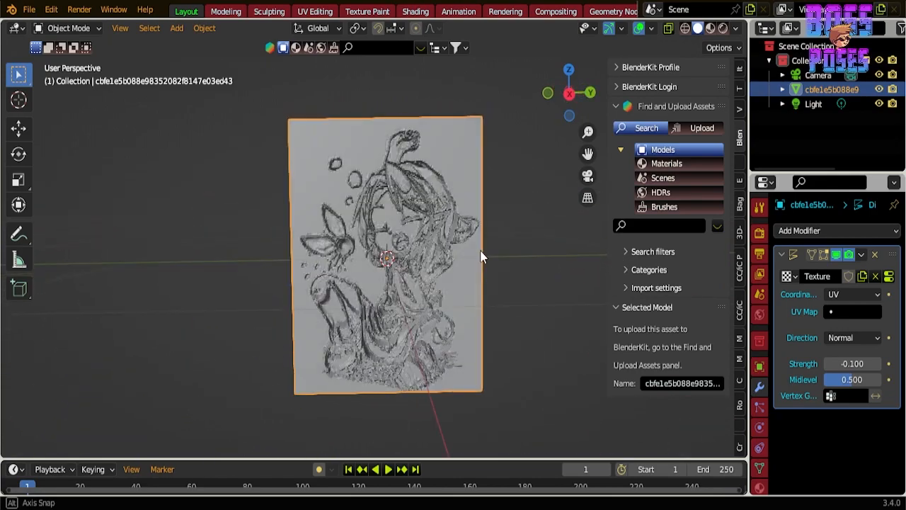
{"action": "left_click", "coordinate": [879, 363]}
{"action": "left_click", "coordinate": [879, 363]}
Step: Scale the displaced plane down along the X axis to flatten the depth of the relief
{"action": "scroll", "coordinate": [335, 231], "scroll_direction": "up", "scroll_amount": 4}
{"action": "middle_click_drag", "start_coordinate": [335, 232], "coordinate": [317, 265]}
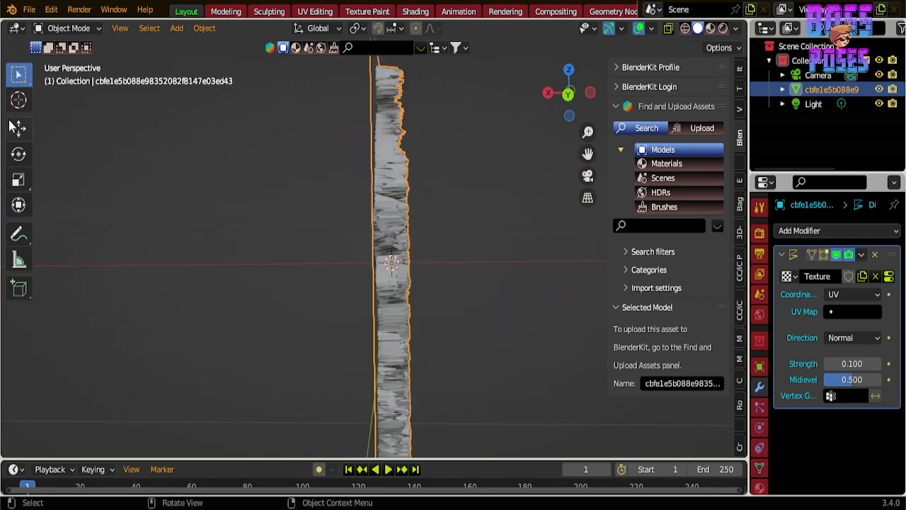
{"action": "left_click", "coordinate": [19, 179]}
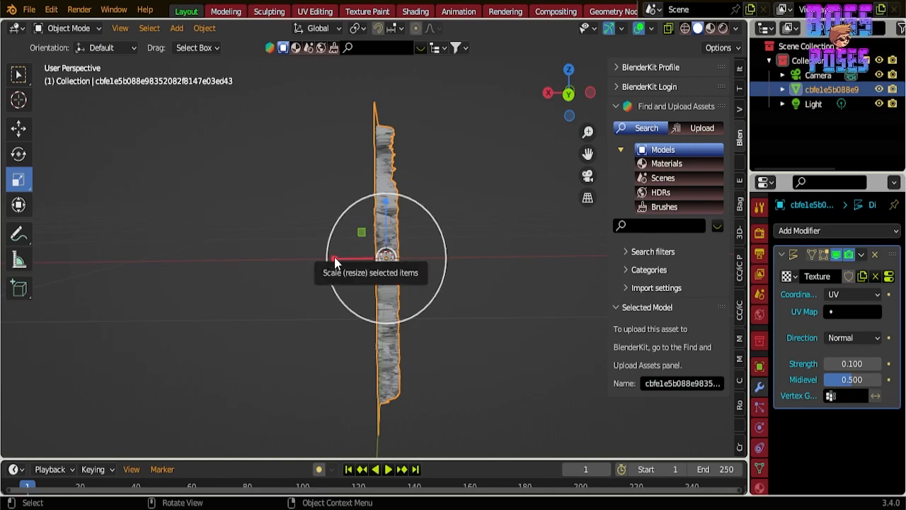
{"action": "left_click_drag", "start_coordinate": [336, 263], "coordinate": [377, 264]}
{"action": "middle_click_drag", "start_coordinate": [377, 264], "coordinate": [468, 219]}
{"action": "scroll", "coordinate": [467, 228], "scroll_direction": "up", "scroll_amount": 3}
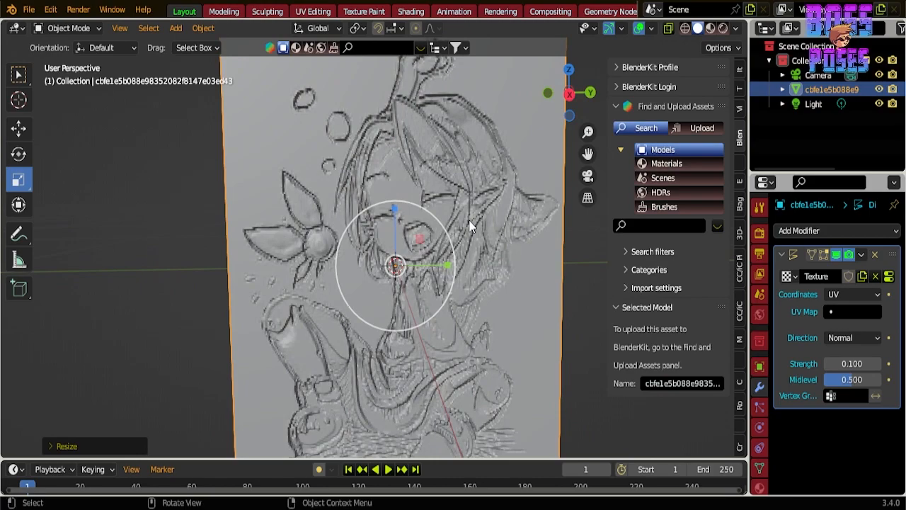
Step: Apply the Displace modifier to the flattened relief plane
{"action": "scroll", "coordinate": [469, 220], "scroll_direction": "down", "scroll_amount": 3}
{"action": "scroll", "coordinate": [383, 205], "scroll_direction": "up", "scroll_amount": 3}
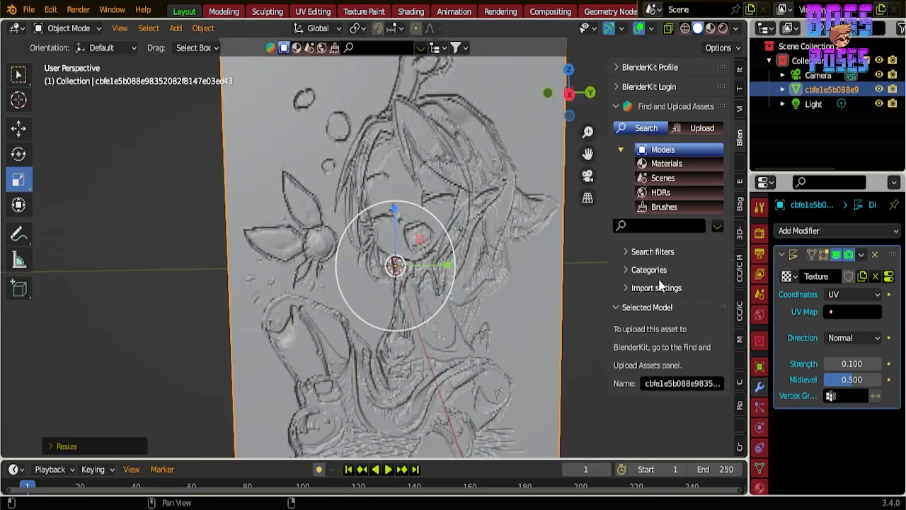
{"action": "middle_click_drag", "start_coordinate": [552, 269], "coordinate": [478, 247]}
{"action": "scroll", "coordinate": [483, 245], "scroll_direction": "down", "scroll_amount": 3}
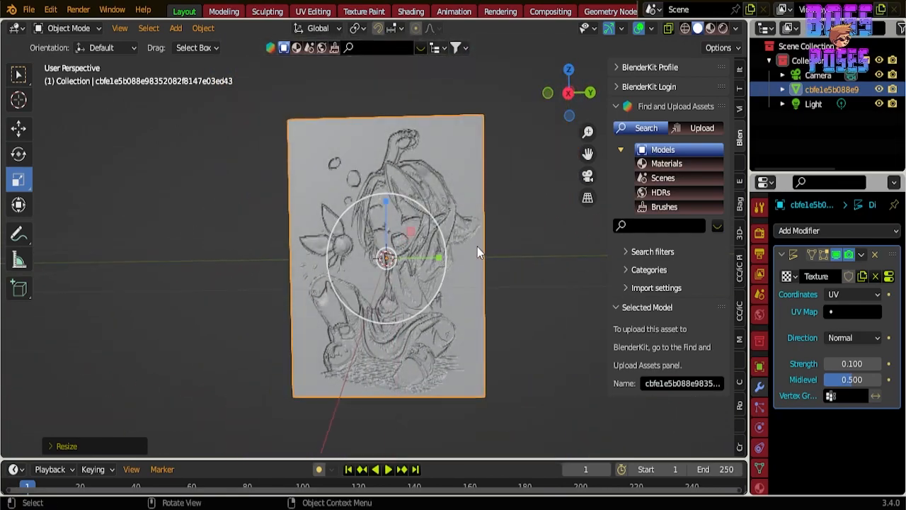
{"action": "scroll", "coordinate": [477, 246], "scroll_direction": "up", "scroll_amount": 2}
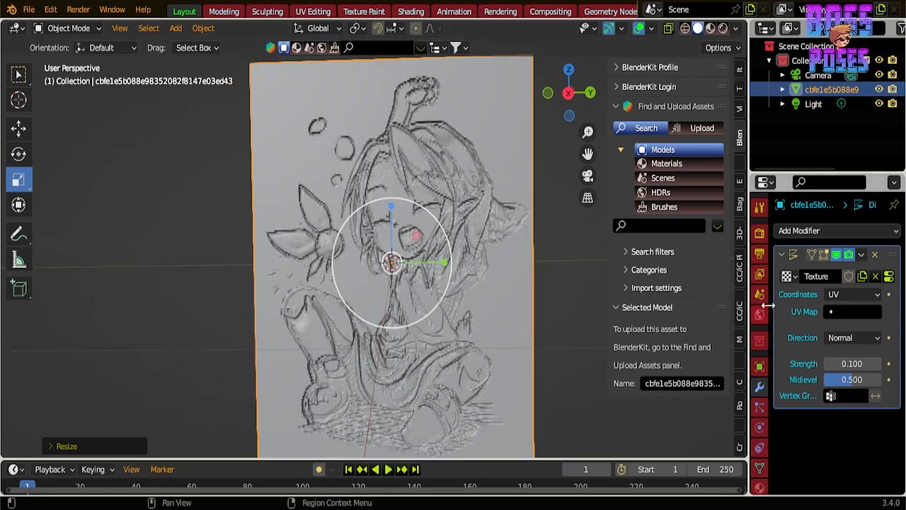
{"action": "left_click", "coordinate": [861, 255]}
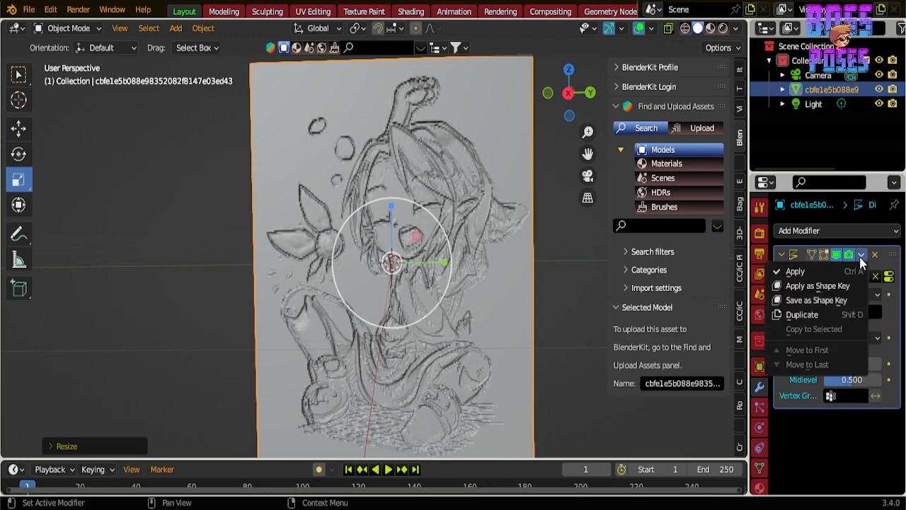
{"action": "left_click", "coordinate": [829, 273]}
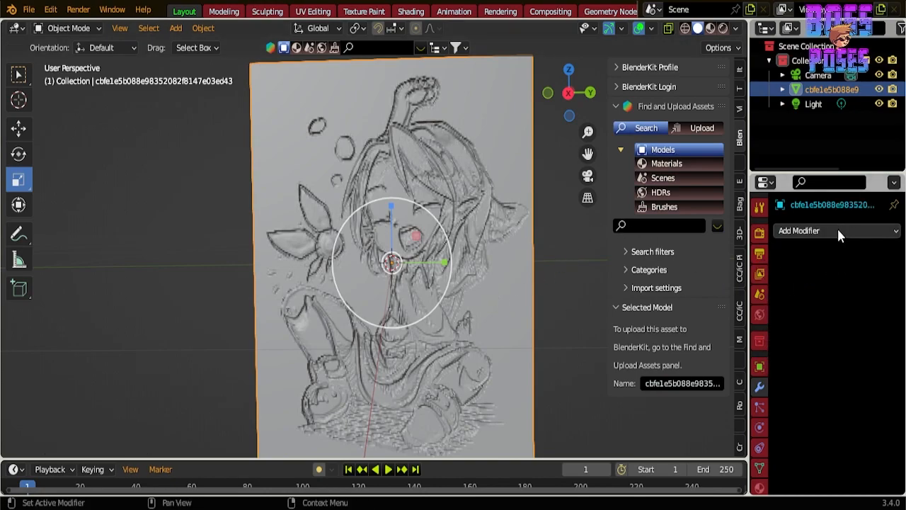
Step: Add a Multiresolution modifier to the relief plane while in Object Mode
{"action": "left_click", "coordinate": [807, 231]}
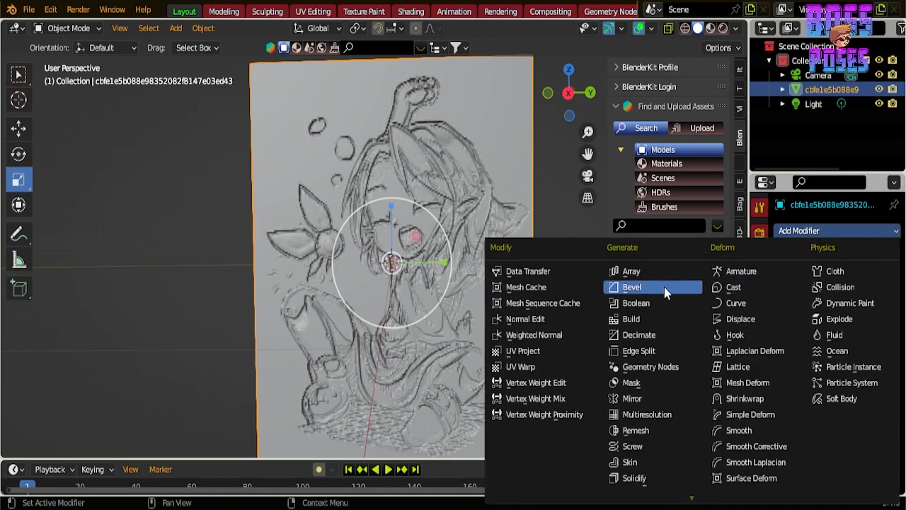
{"action": "left_click", "coordinate": [637, 417]}
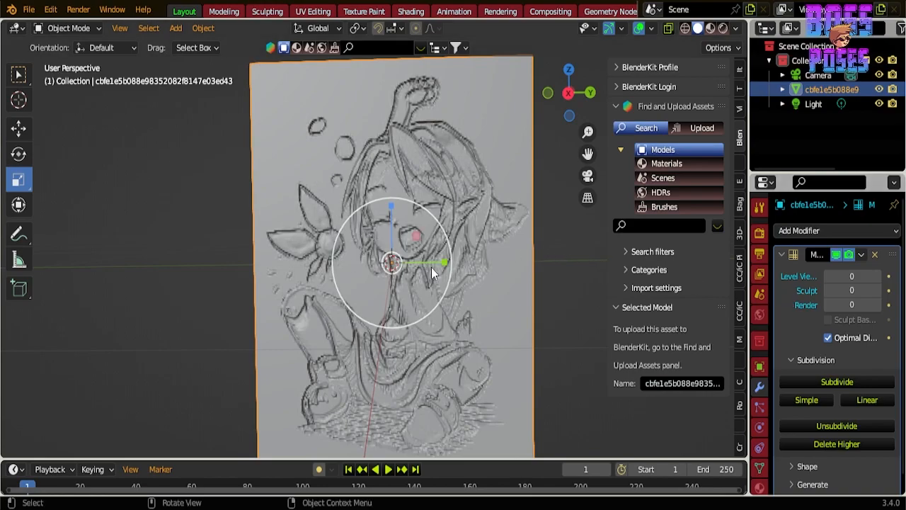
{"action": "scroll", "coordinate": [446, 276], "scroll_direction": "up", "scroll_amount": 3}
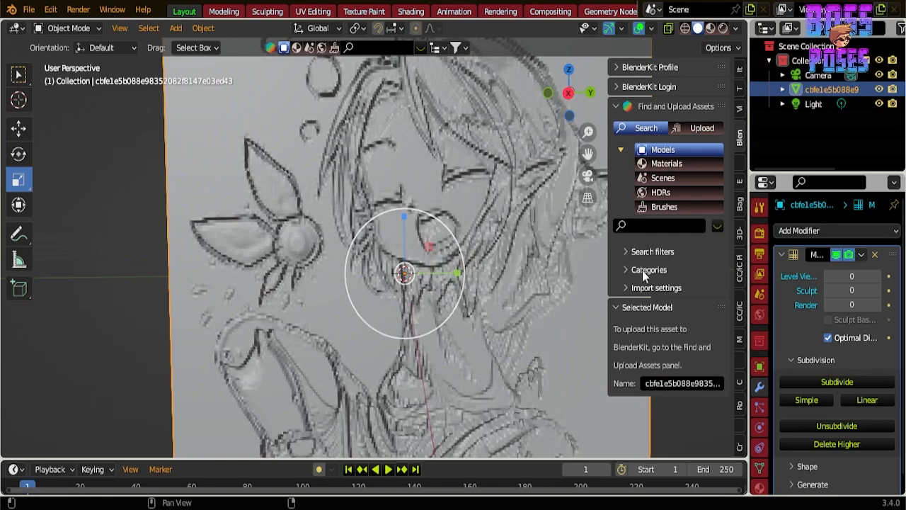
{"action": "middle_click_drag", "start_coordinate": [470, 178], "coordinate": [461, 172]}
{"action": "scroll", "coordinate": [396, 206], "scroll_direction": "up", "scroll_amount": 2}
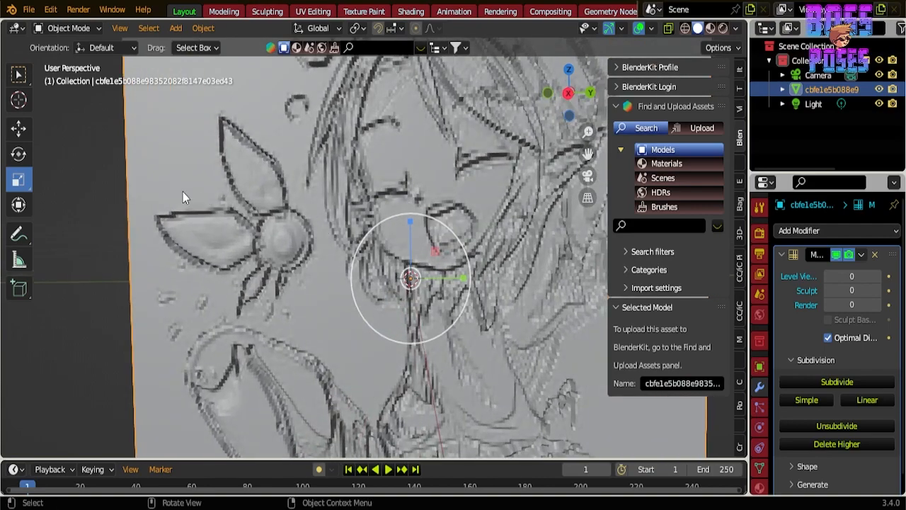
Step: Switch the relief plane to Sculpt Mode and choose the Smooth brush with a strength of 0.211
{"action": "left_click", "coordinate": [83, 34]}
{"action": "left_click", "coordinate": [82, 33]}
{"action": "left_click", "coordinate": [82, 32]}
{"action": "left_click", "coordinate": [74, 76]}
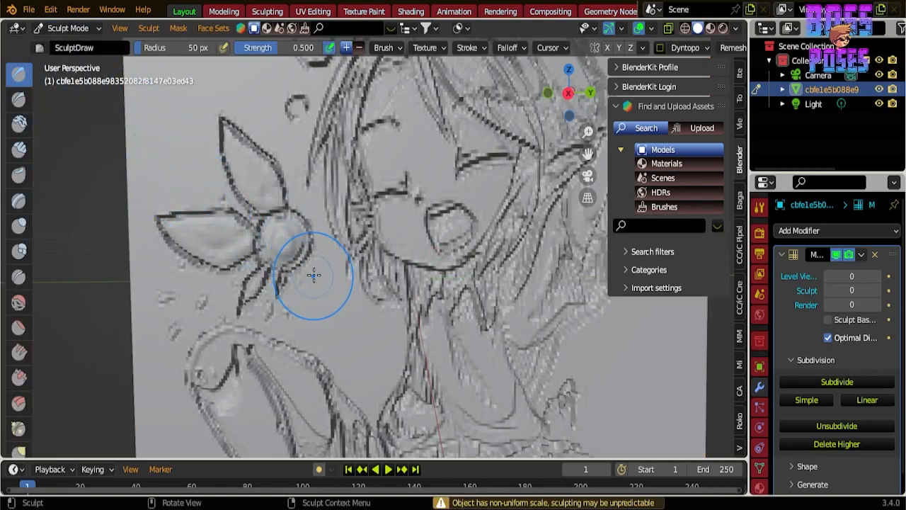
{"action": "scroll", "coordinate": [291, 266], "scroll_direction": "up", "scroll_amount": 4}
{"action": "scroll", "coordinate": [248, 230], "scroll_direction": "down", "scroll_amount": 2}
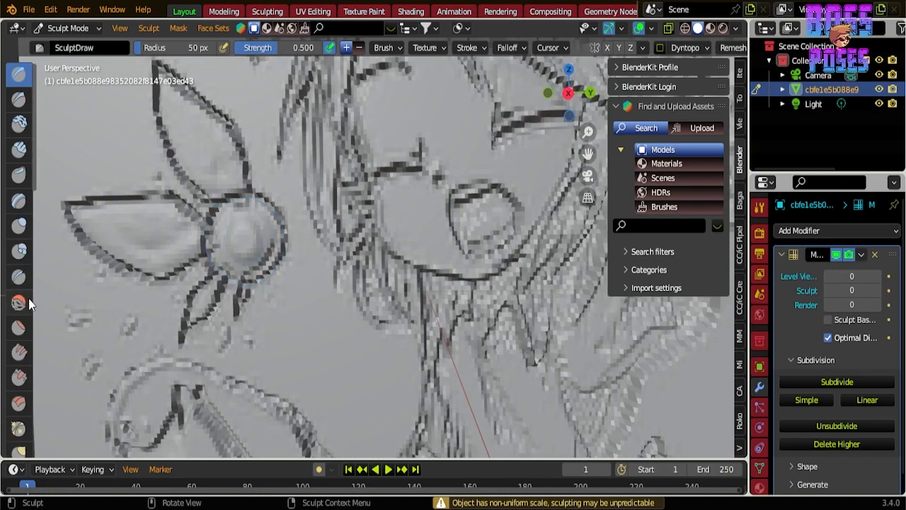
{"action": "key", "text": "shift+s"}
{"action": "left_click_drag", "start_coordinate": [280, 50], "coordinate": [227, 50]}
Step: Smooth the round body and the upper wing of the fairy beside the character
{"action": "left_click_drag", "start_coordinate": [227, 225], "coordinate": [247, 225]}
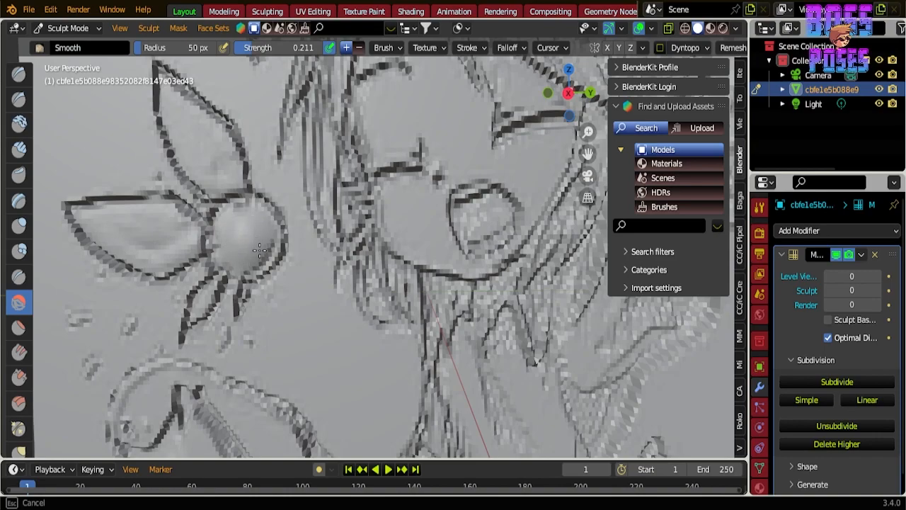
{"action": "left_click_drag", "start_coordinate": [259, 261], "coordinate": [260, 242]}
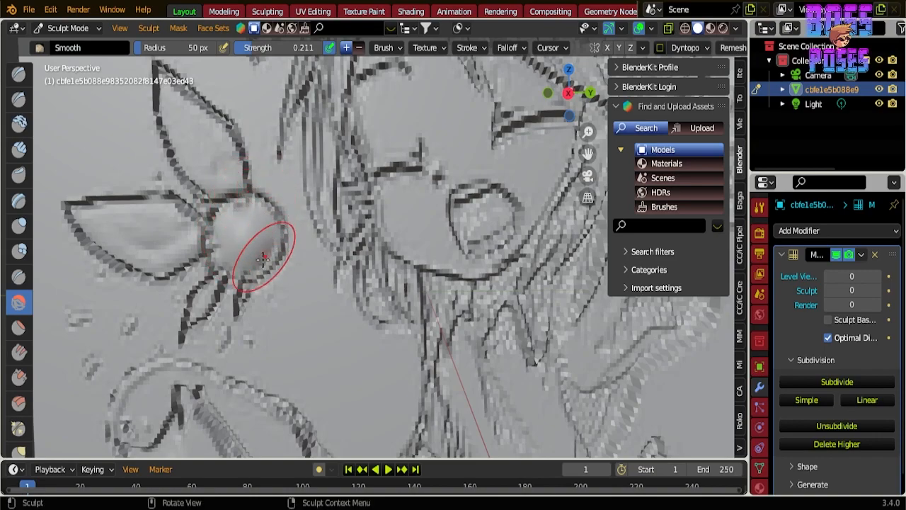
{"action": "left_click_drag", "start_coordinate": [217, 172], "coordinate": [221, 162]}
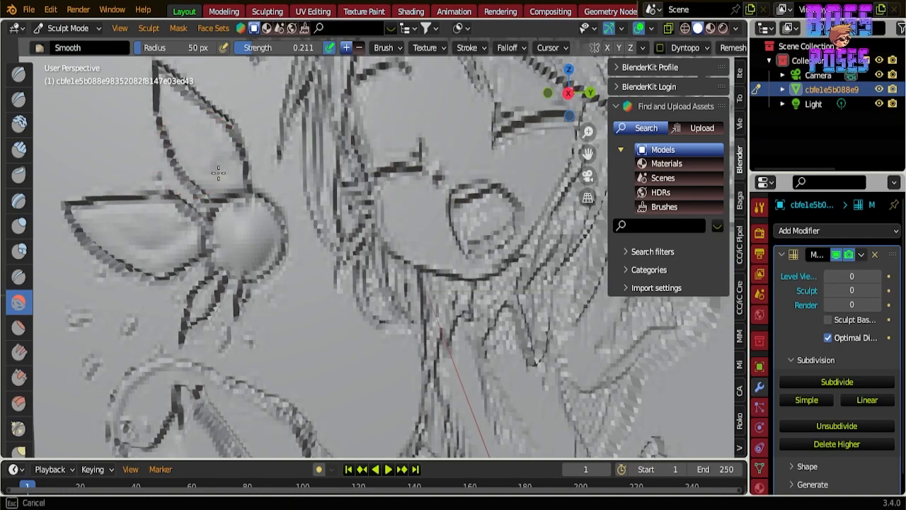
{"action": "left_click_drag", "start_coordinate": [195, 119], "coordinate": [178, 92]}
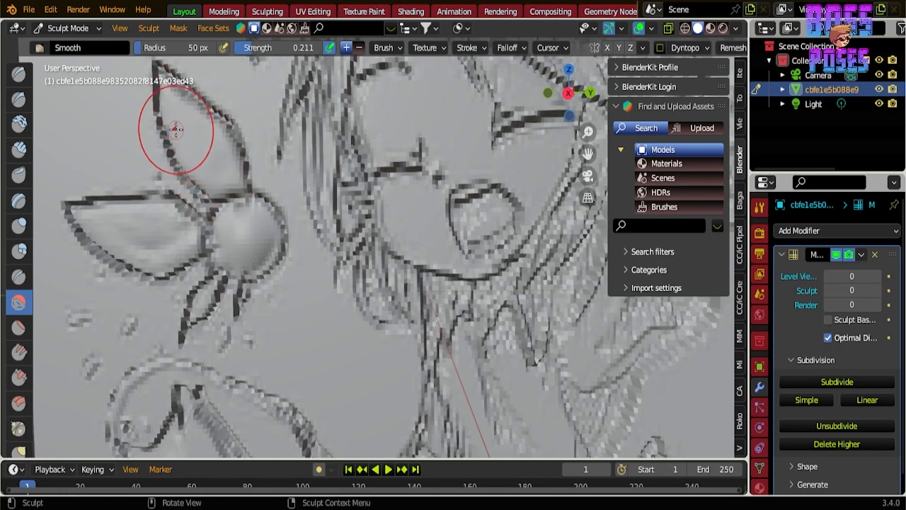
{"action": "scroll", "coordinate": [233, 192], "scroll_direction": "down", "scroll_amount": 3}
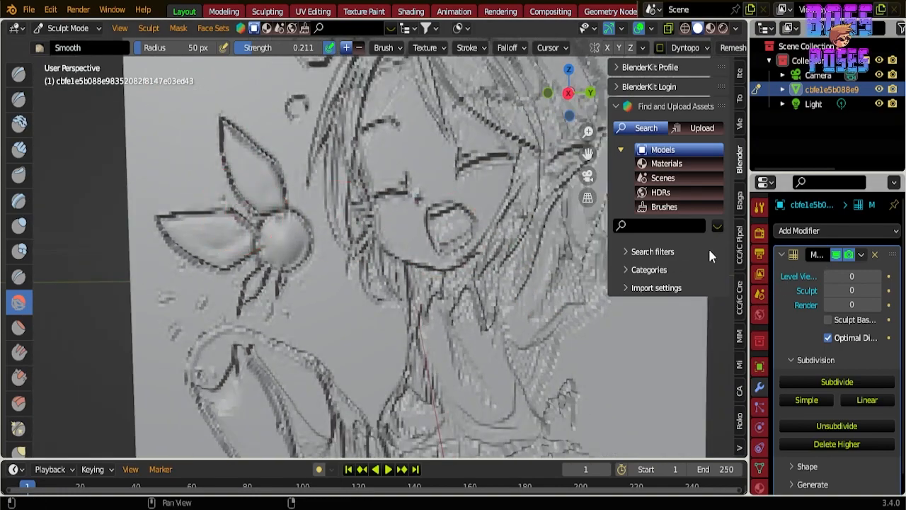
Step: Remove the Multiresolution modifier and smooth the fairy's horizontal wing with the Smooth brush
{"action": "left_click", "coordinate": [875, 255]}
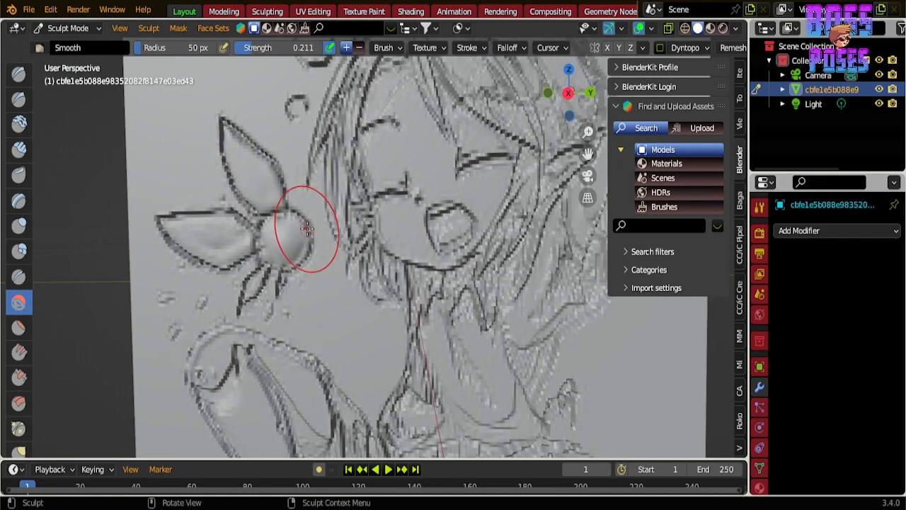
{"action": "mouse_move", "coordinate": [202, 228]}
{"action": "left_mouse_down"}
{"action": "mouse_move", "coordinate": [212, 242]}
{"action": "mouse_move", "coordinate": [179, 239]}
{"action": "mouse_move", "coordinate": [182, 199]}
{"action": "left_mouse_up"}
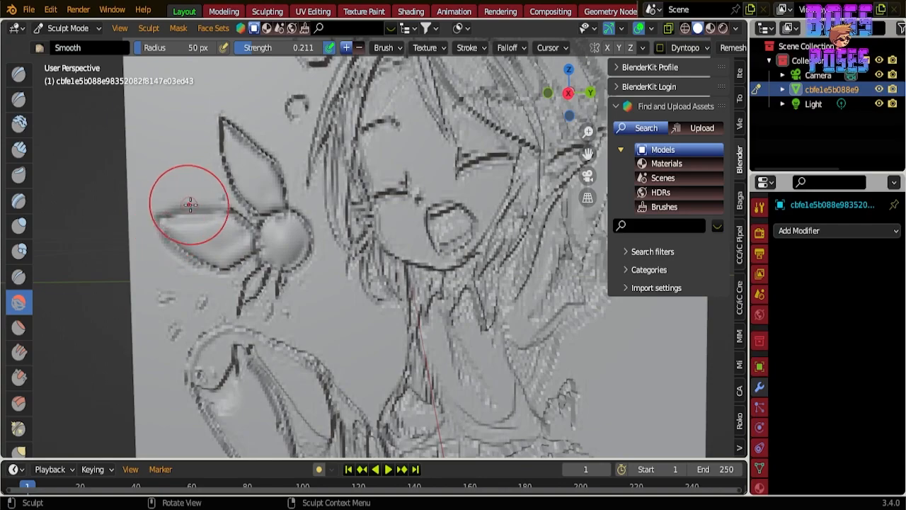
{"action": "scroll", "coordinate": [182, 202], "scroll_direction": "up", "scroll_amount": 2}
{"action": "scroll", "coordinate": [329, 213], "scroll_direction": "down", "scroll_amount": 3}
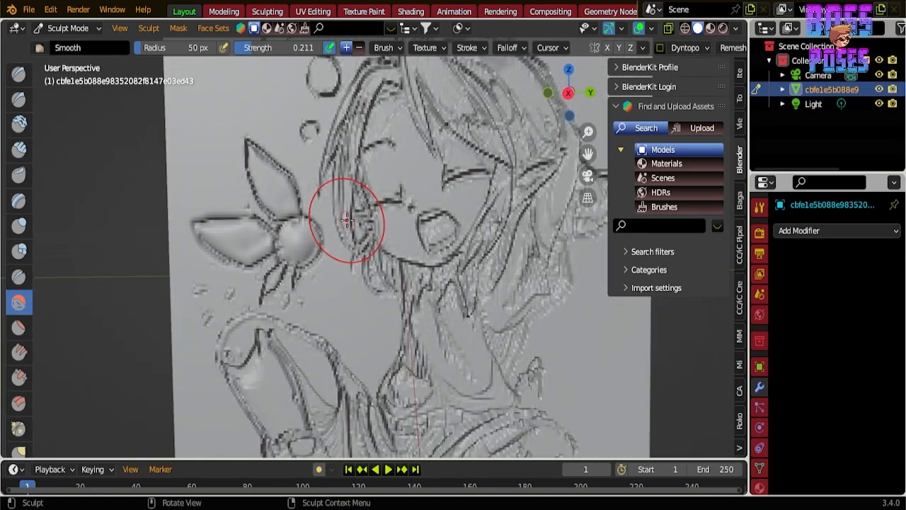
Step: Add a new Multiresolution modifier to the smoothed relief plane
{"action": "left_click", "coordinate": [815, 231]}
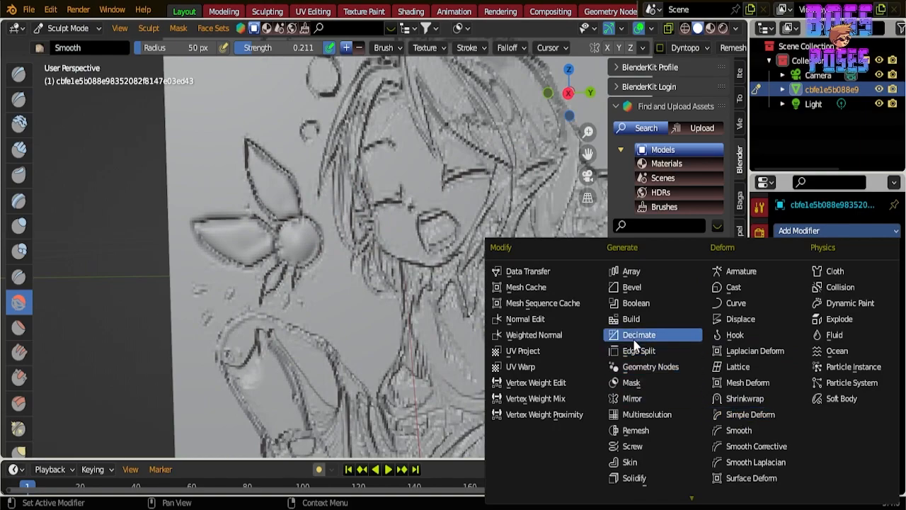
{"action": "left_click", "coordinate": [641, 416]}
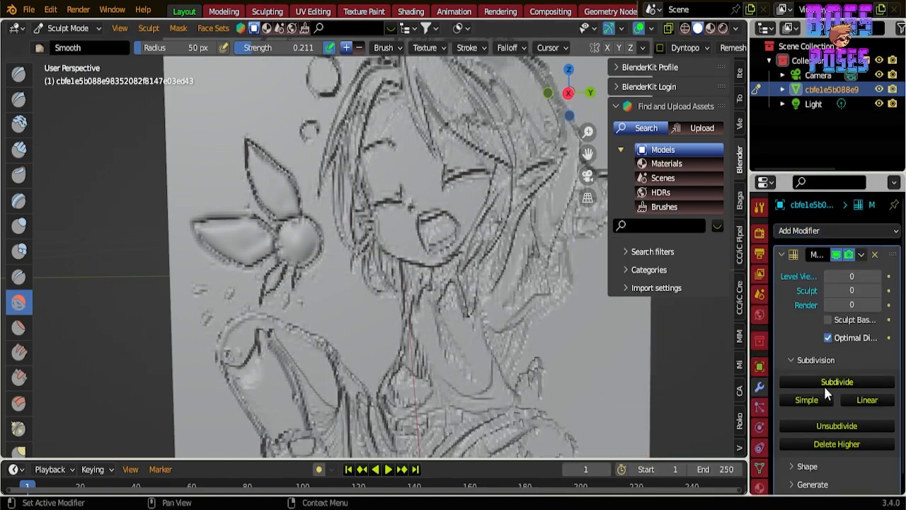
{"action": "scroll", "coordinate": [445, 182], "scroll_direction": "down", "scroll_amount": 3}
{"action": "mouse_move", "coordinate": [449, 192]}
{"action": "middle_mouse_down"}
{"action": "mouse_move", "coordinate": [443, 211]}
{"action": "mouse_move", "coordinate": [455, 182]}
{"action": "middle_mouse_up"}
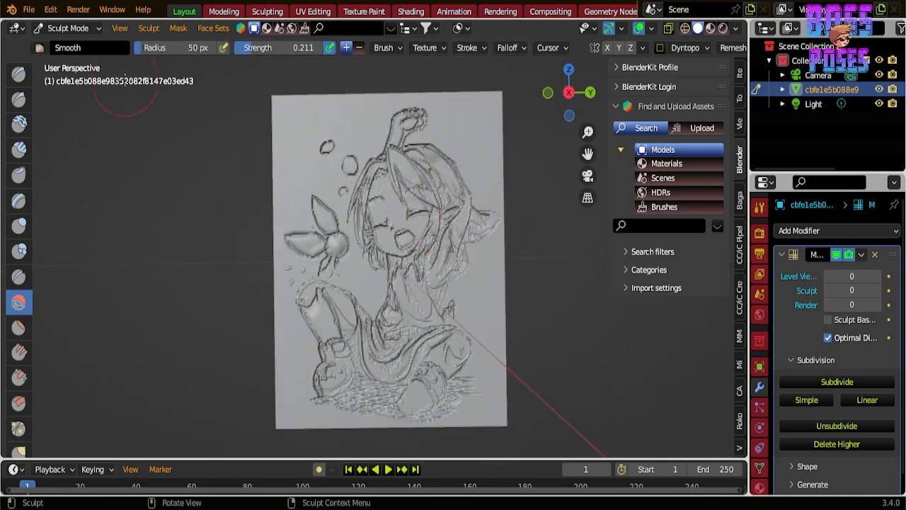
Step: Return to Object Mode and subdivide the relief once with the Multiresolution modifier
{"action": "left_click", "coordinate": [68, 27]}
{"action": "left_click", "coordinate": [68, 45]}
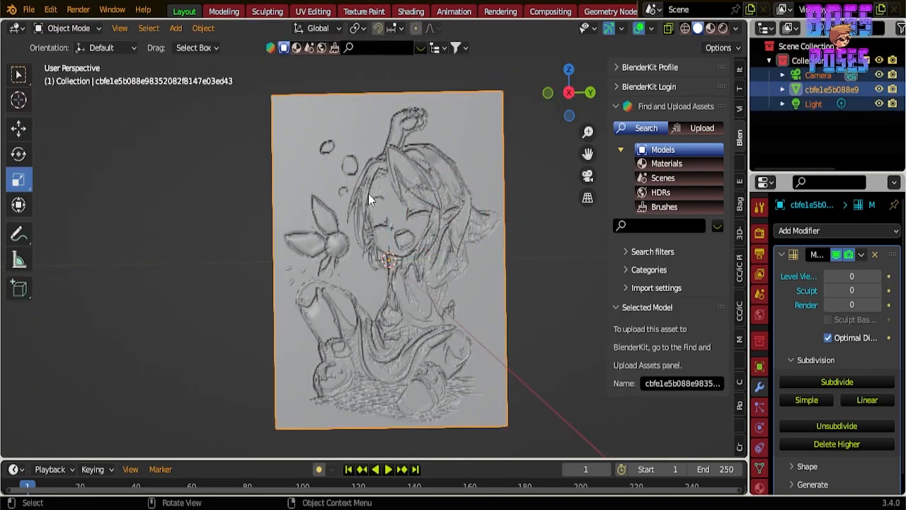
{"action": "left_click", "coordinate": [844, 388]}
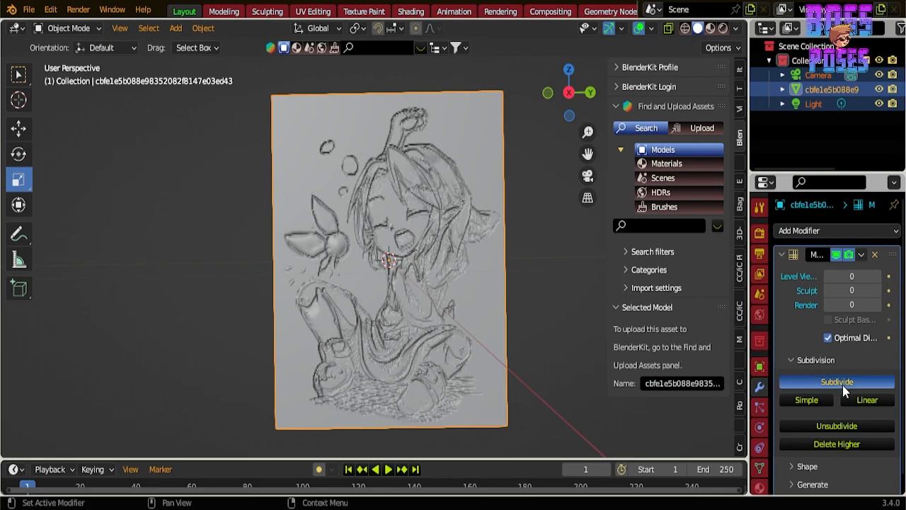
{"action": "scroll", "coordinate": [517, 279], "scroll_direction": "up", "scroll_amount": 3}
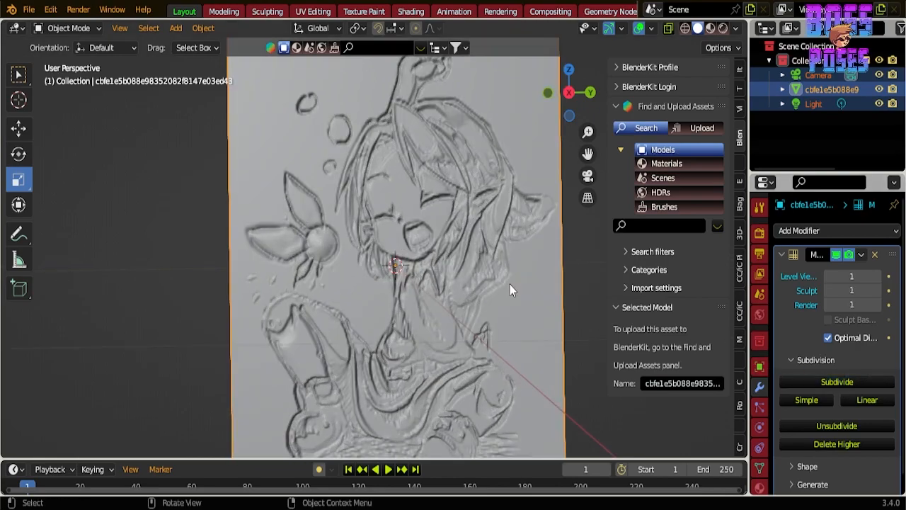
{"action": "middle_click_drag", "start_coordinate": [401, 172], "coordinate": [410, 155]}
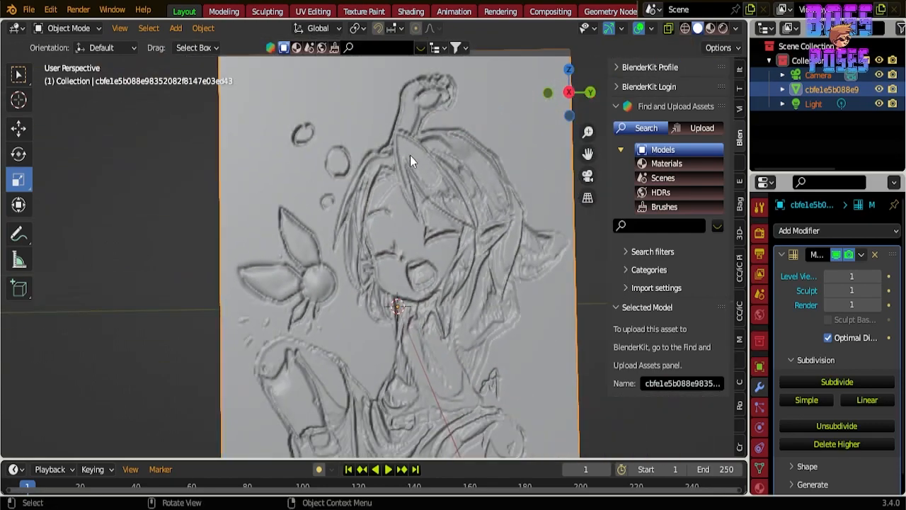
Step: Subdivide the relief a second time with the Multiresolution modifier
{"action": "scroll", "coordinate": [487, 307], "scroll_direction": "down", "scroll_amount": 1}
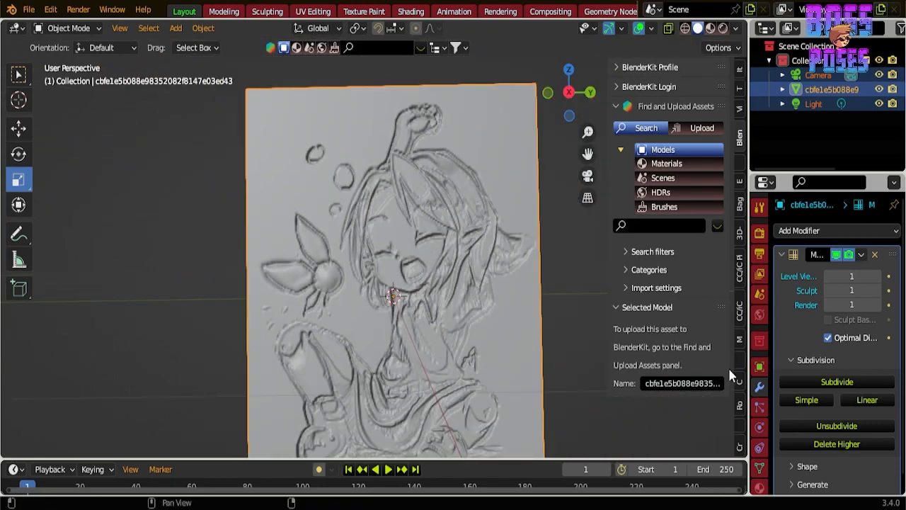
{"action": "left_click", "coordinate": [827, 383]}
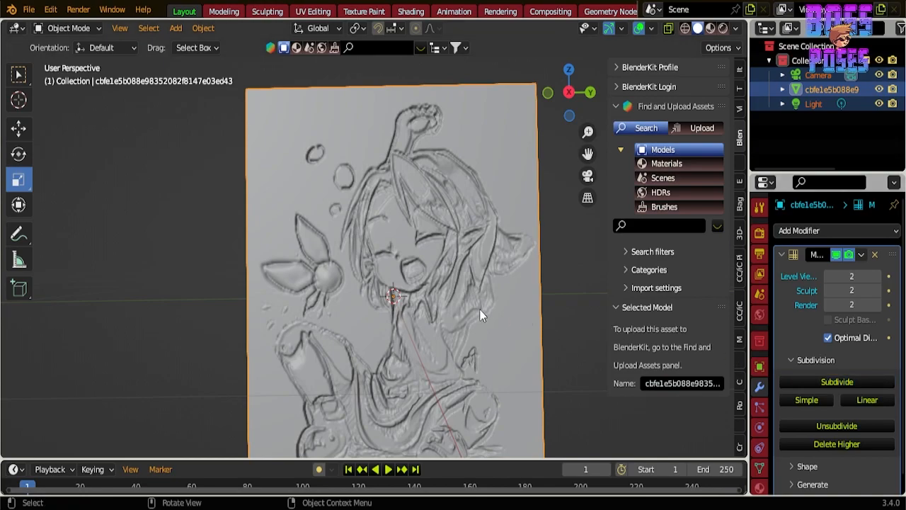
Step: Inspect the subdivided relief up close, from the back and edge-on to check its surface detail and depth
{"action": "scroll", "coordinate": [438, 301], "scroll_direction": "up", "scroll_amount": 5}
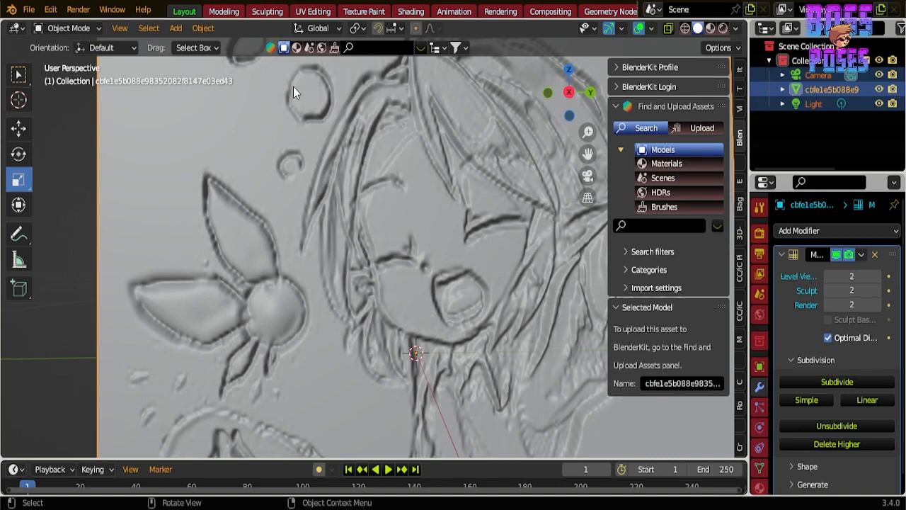
{"action": "scroll", "coordinate": [254, 249], "scroll_direction": "down", "scroll_amount": 4}
{"action": "middle_click_drag", "start_coordinate": [500, 301], "coordinate": [284, 285]}
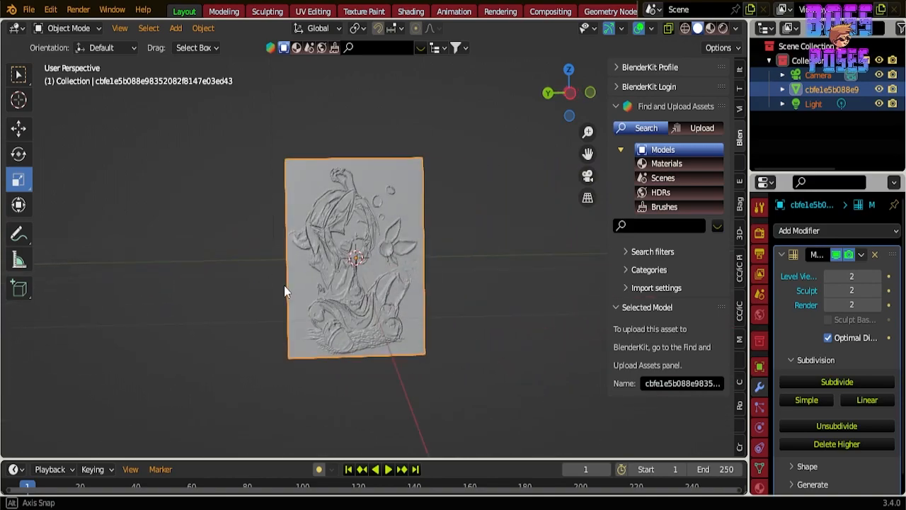
{"action": "scroll", "coordinate": [296, 280], "scroll_direction": "up", "scroll_amount": 4}
{"action": "mouse_move", "coordinate": [361, 213]}
{"action": "middle_mouse_down"}
{"action": "mouse_move", "coordinate": [269, 199]}
{"action": "mouse_move", "coordinate": [551, 201]}
{"action": "mouse_move", "coordinate": [356, 234]}
{"action": "mouse_move", "coordinate": [314, 231]}
{"action": "middle_mouse_up"}
{"action": "scroll", "coordinate": [379, 228], "scroll_direction": "up", "scroll_amount": 10}
{"action": "middle_click_drag", "start_coordinate": [328, 247], "coordinate": [350, 180], "text": "shift"}
{"action": "middle_click_drag", "start_coordinate": [495, 137], "coordinate": [364, 170]}
{"action": "scroll", "coordinate": [481, 160], "scroll_direction": "down", "scroll_amount": 4}
{"action": "middle_click_drag", "start_coordinate": [471, 167], "coordinate": [357, 182], "text": "shift"}
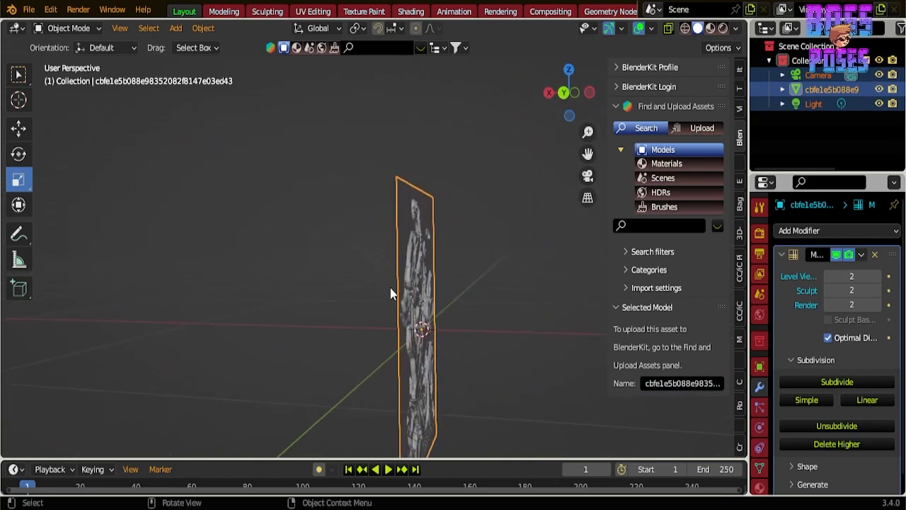
{"action": "middle_click_drag", "start_coordinate": [360, 272], "coordinate": [380, 271]}
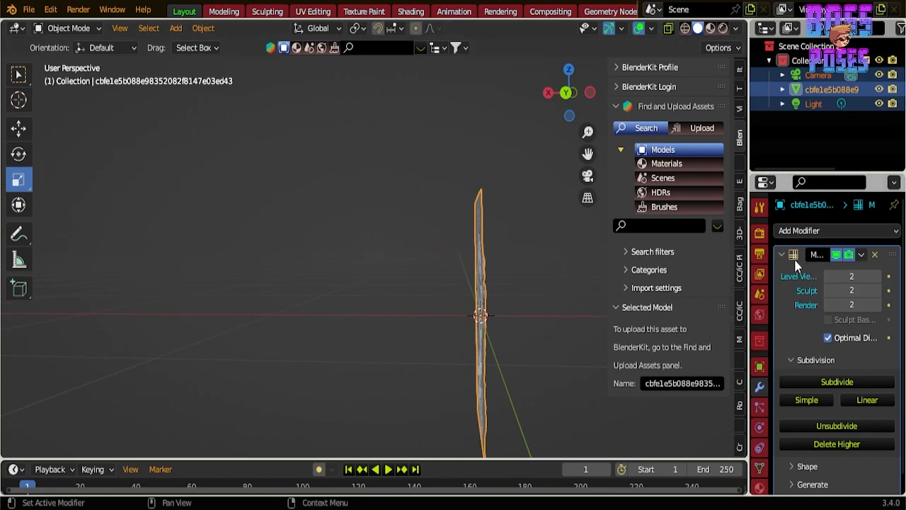
{"action": "middle_click_drag", "start_coordinate": [397, 271], "coordinate": [458, 243]}
{"action": "scroll", "coordinate": [432, 240], "scroll_direction": "up", "scroll_amount": 4}
{"action": "middle_click_drag", "start_coordinate": [386, 228], "coordinate": [247, 275], "text": "shift"}
{"action": "scroll", "coordinate": [452, 244], "scroll_direction": "up", "scroll_amount": 4}
{"action": "scroll", "coordinate": [503, 256], "scroll_direction": "up", "scroll_amount": 2}
{"action": "scroll", "coordinate": [350, 233], "scroll_direction": "up", "scroll_amount": 3}
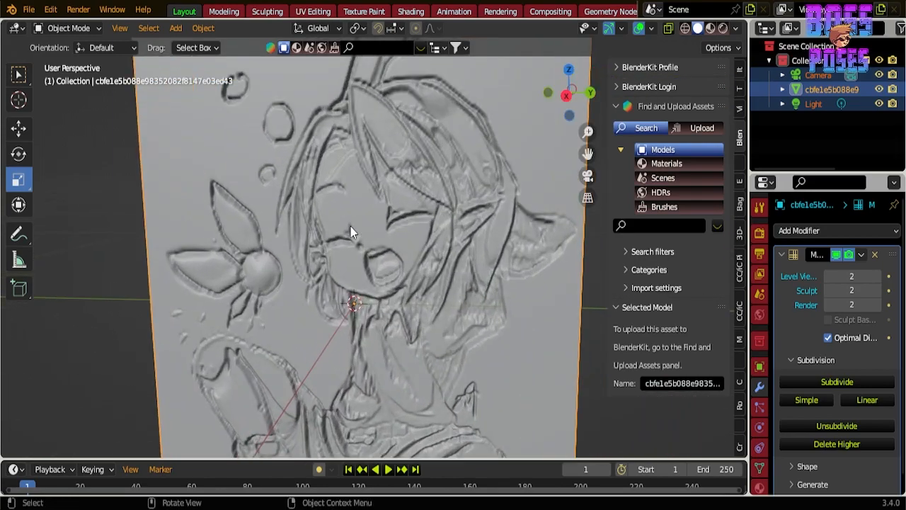
Step: Enter Sculpt Mode and smooth the hair above the forehead with the Smooth brush at strength 0.093
{"action": "left_click", "coordinate": [69, 28]}
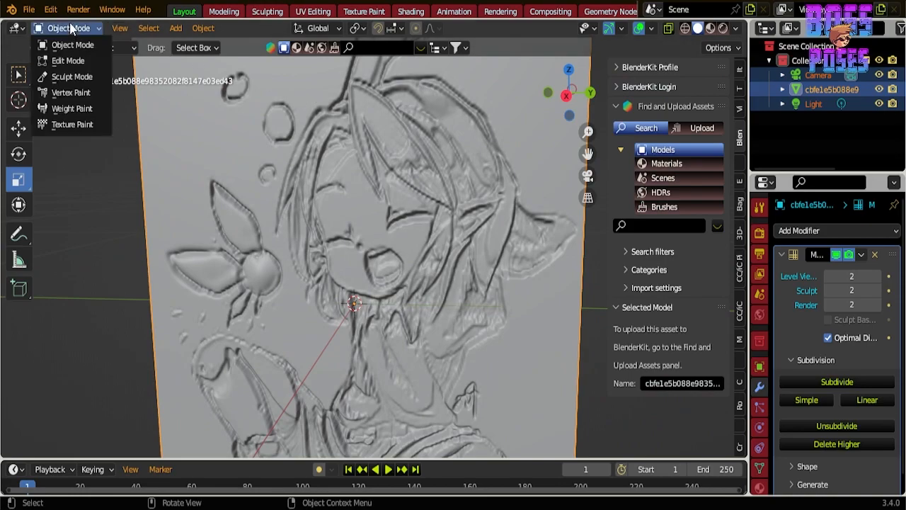
{"action": "key", "text": "Return"}
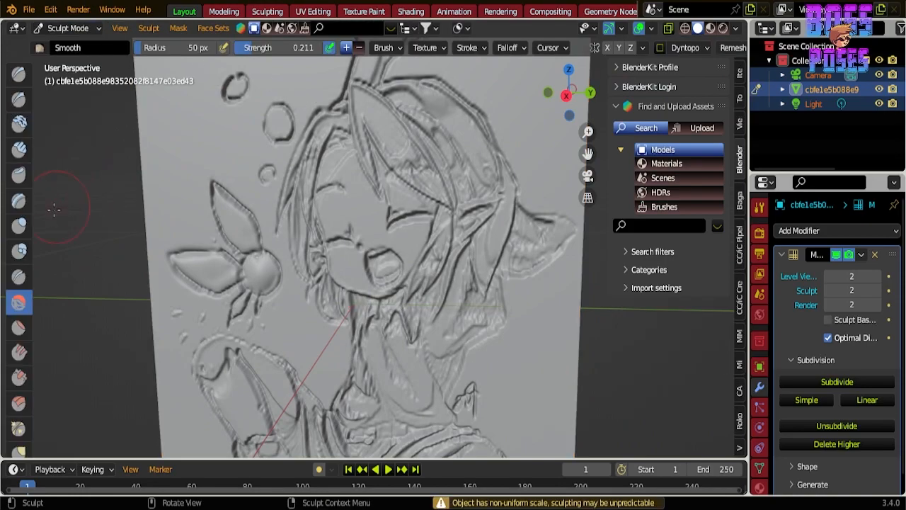
{"action": "left_click_drag", "start_coordinate": [283, 48], "coordinate": [273, 48]}
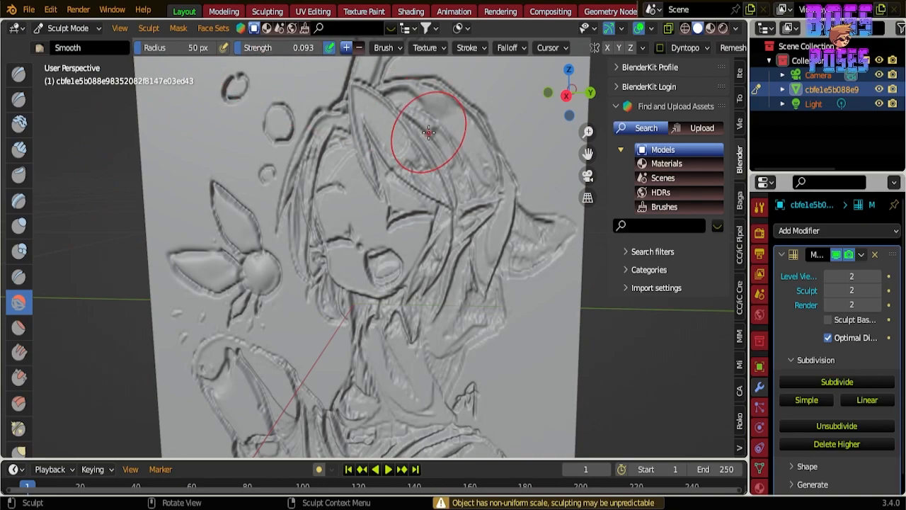
{"action": "left_click_drag", "start_coordinate": [402, 159], "coordinate": [388, 153]}
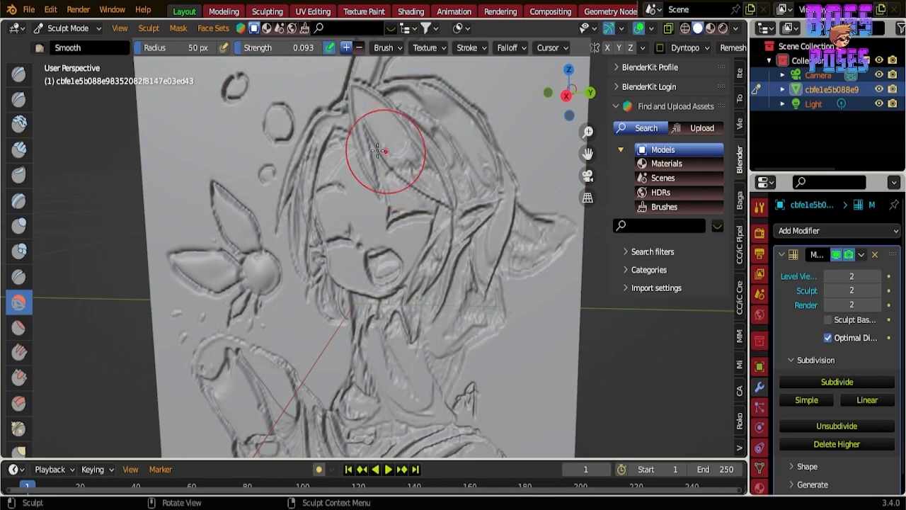
Step: Smooth the hair, face edge and clothing at strength 0.189, and the hair above the forehead at strength 0.270
{"action": "left_click_drag", "start_coordinate": [283, 48], "coordinate": [304, 47]}
{"action": "left_click_drag", "start_coordinate": [286, 124], "coordinate": [333, 173]}
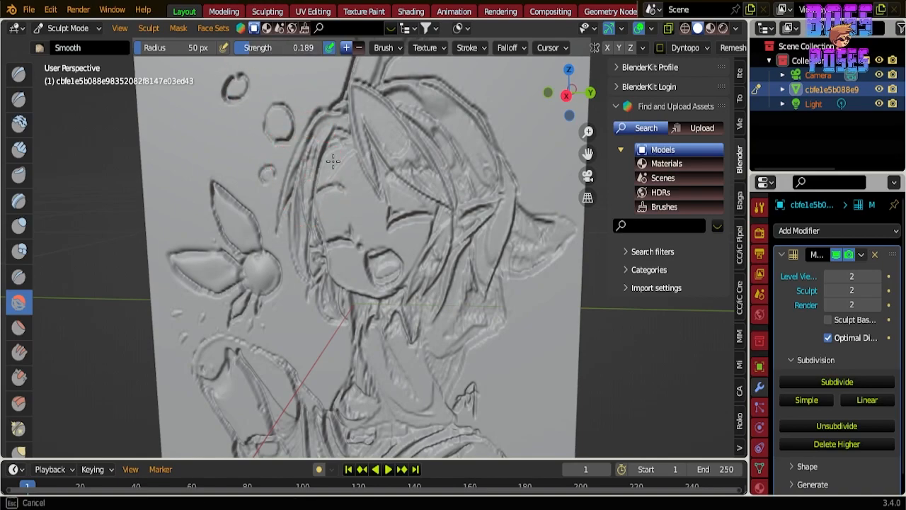
{"action": "left_click_drag", "start_coordinate": [404, 186], "coordinate": [418, 222]}
{"action": "left_click_drag", "start_coordinate": [423, 186], "coordinate": [494, 338]}
{"action": "mouse_move", "coordinate": [528, 268]}
{"action": "left_mouse_down"}
{"action": "mouse_move", "coordinate": [415, 323]}
{"action": "mouse_move", "coordinate": [468, 390]}
{"action": "left_mouse_up"}
{"action": "left_click_drag", "start_coordinate": [476, 442], "coordinate": [456, 394]}
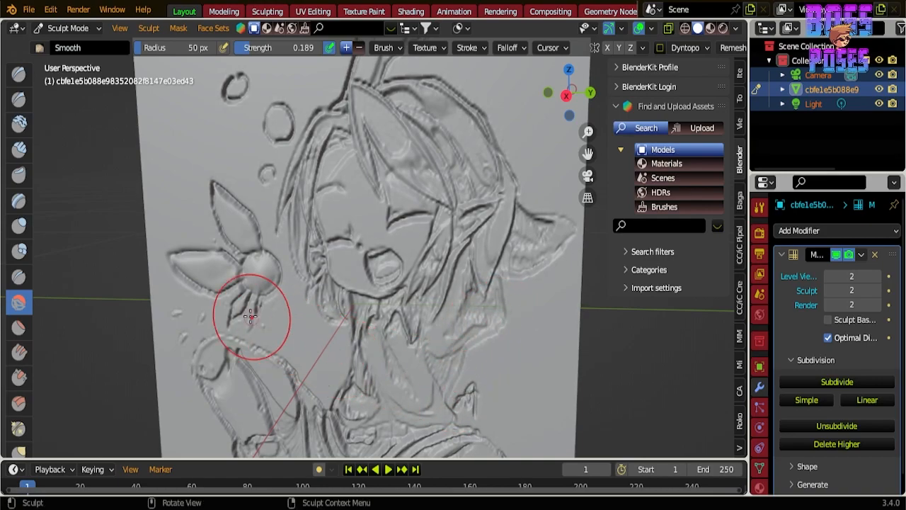
{"action": "left_click_drag", "start_coordinate": [253, 48], "coordinate": [267, 48]}
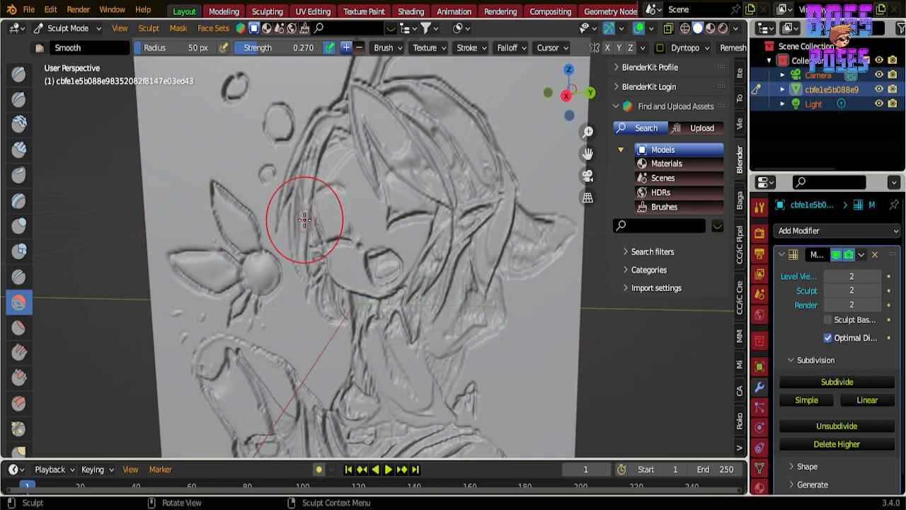
{"action": "left_click_drag", "start_coordinate": [394, 142], "coordinate": [388, 155]}
Step: Return to Object Mode and deselect all objects
{"action": "scroll", "coordinate": [393, 237], "scroll_direction": "down", "scroll_amount": 3}
{"action": "scroll", "coordinate": [223, 234], "scroll_direction": "down", "scroll_amount": 2}
{"action": "mouse_move", "coordinate": [229, 237]}
{"action": "middle_mouse_down"}
{"action": "mouse_move", "coordinate": [348, 214]}
{"action": "mouse_move", "coordinate": [556, 232]}
{"action": "middle_mouse_up"}
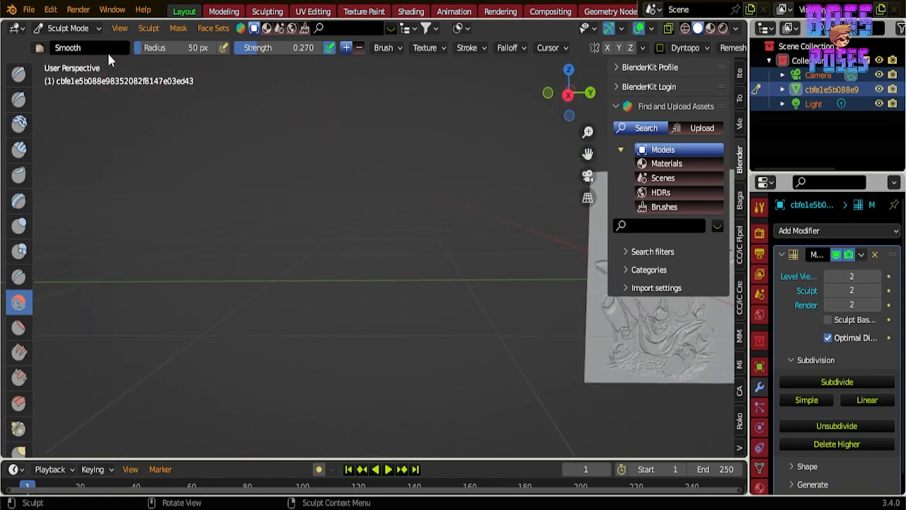
{"action": "left_click", "coordinate": [79, 28]}
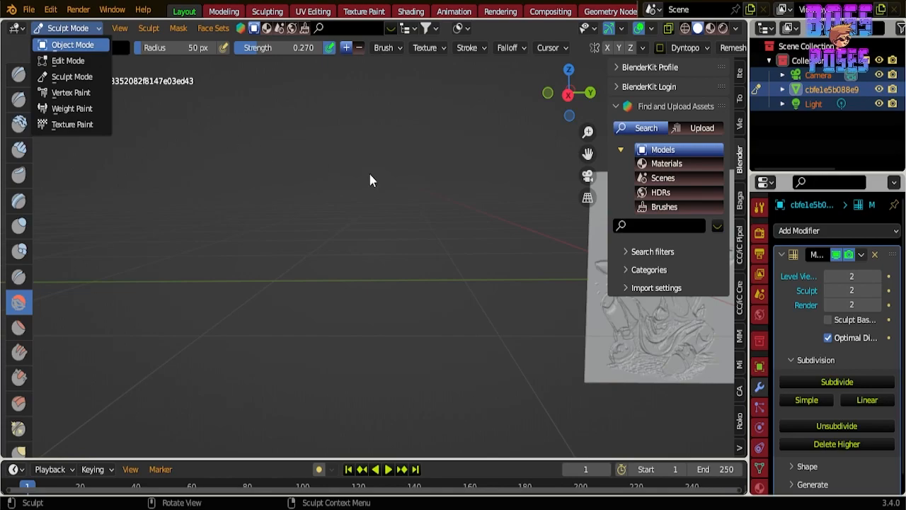
{"action": "scroll", "coordinate": [524, 226], "scroll_direction": "down", "scroll_amount": 2}
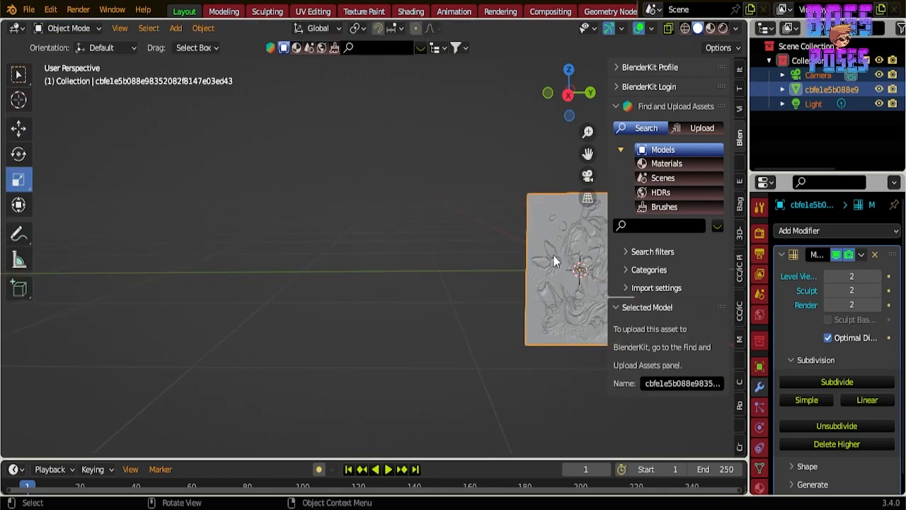
{"action": "left_click", "coordinate": [235, 157]}
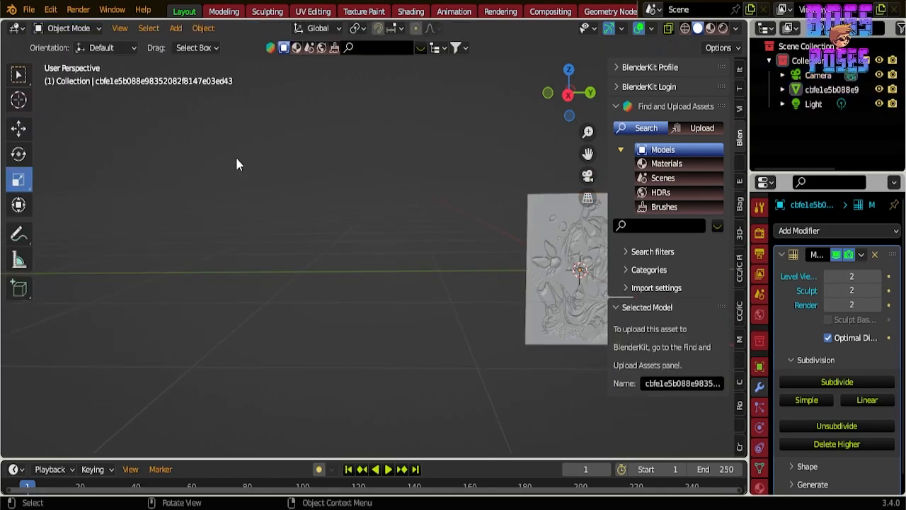
Step: Import the funny-caricatures-celebrity picture as an image plane
{"action": "left_click", "coordinate": [177, 29]}
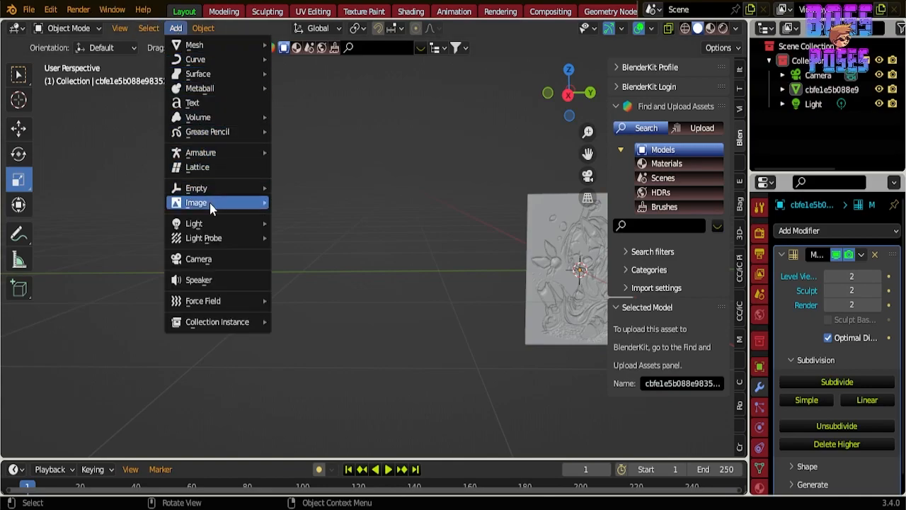
{"action": "mouse_move", "coordinate": [221, 204]}
{"action": "left_click", "coordinate": [321, 231]}
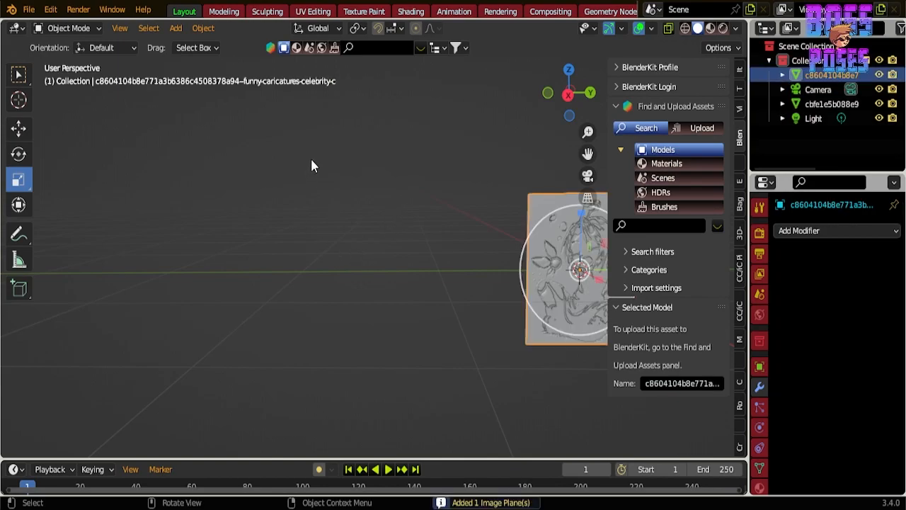
Step: Move the new image plane beside the finished relief and enlarge it
{"action": "key", "text": "shift+d"}
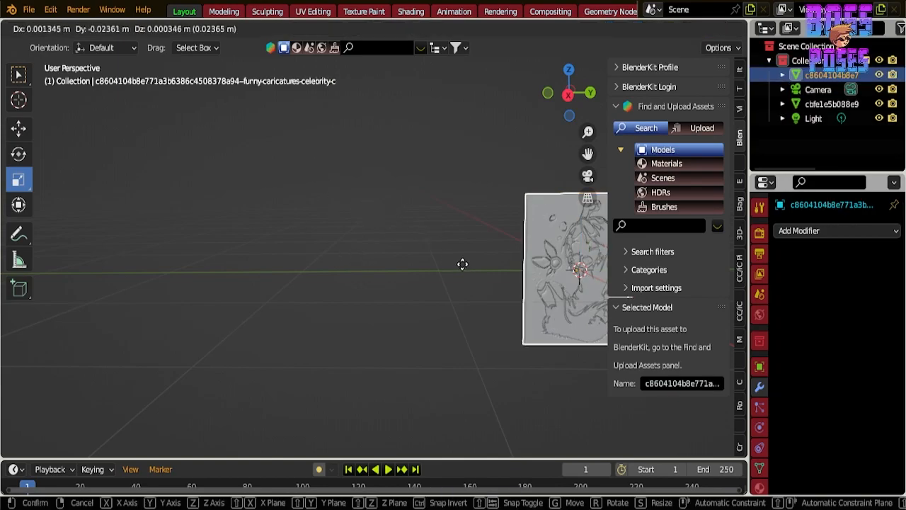
{"action": "key", "text": "s"}
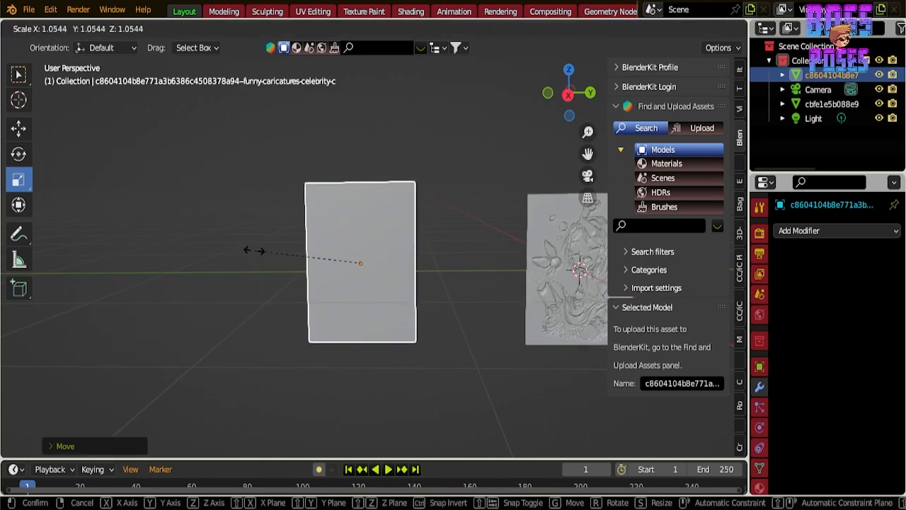
{"action": "key", "text": "g"}
{"action": "left_click", "coordinate": [229, 247]}
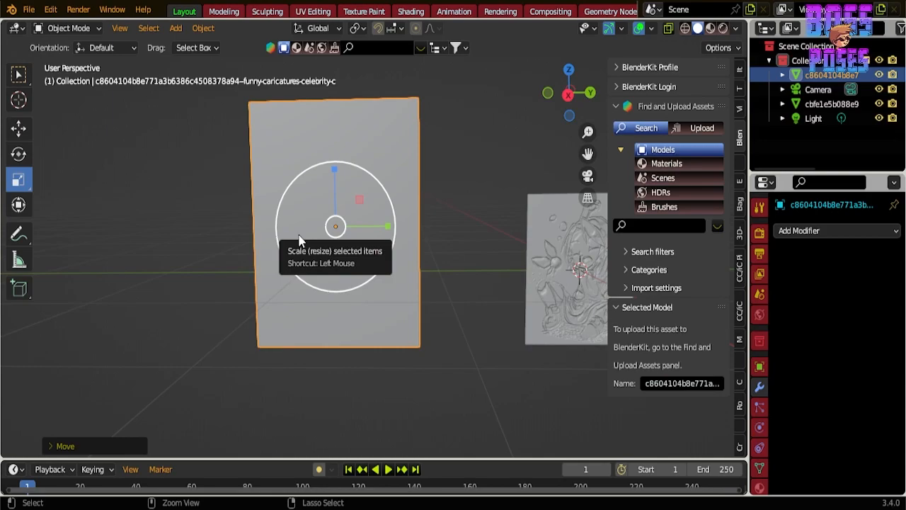
Step: Apply all transforms to the new image plane and switch the viewport shading to Material Preview
{"action": "key", "text": "ctrl+a"}
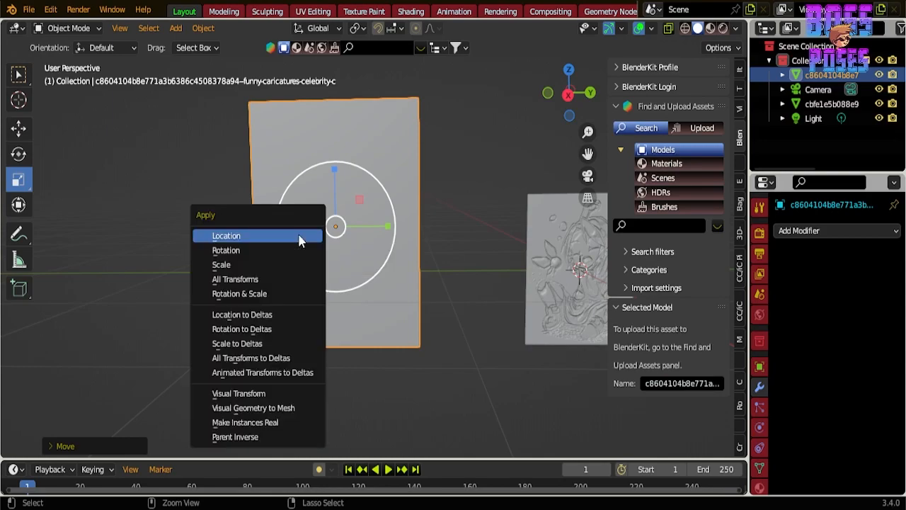
{"action": "left_click", "coordinate": [255, 280]}
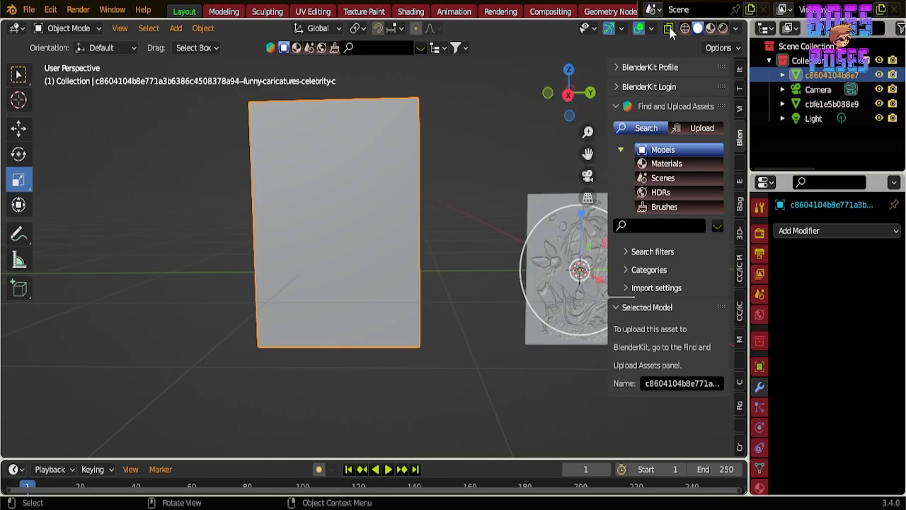
{"action": "left_click", "coordinate": [711, 28]}
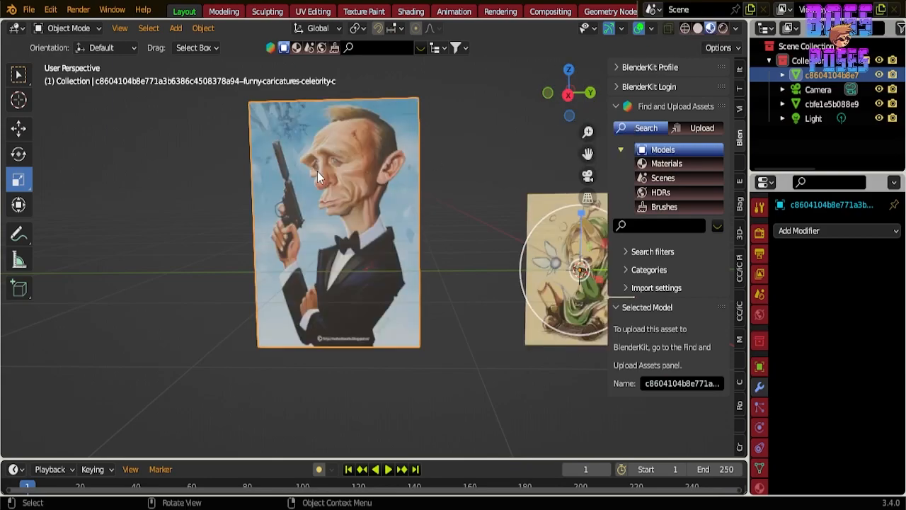
{"action": "middle_click_drag", "start_coordinate": [332, 150], "coordinate": [376, 164], "text": "shift"}
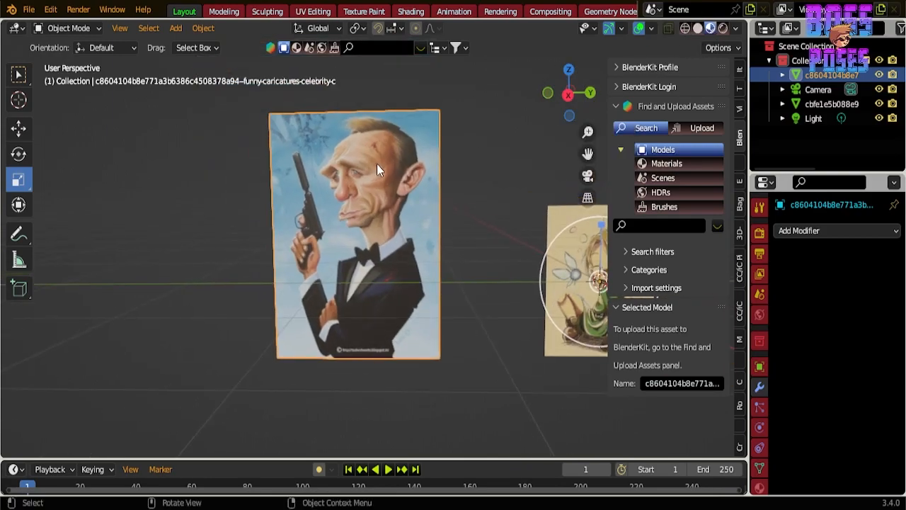
Step: Subdivide the caricature plane eight times in Edit Mode to build a dense mesh
{"action": "left_click", "coordinate": [84, 29]}
{"action": "left_click", "coordinate": [68, 61]}
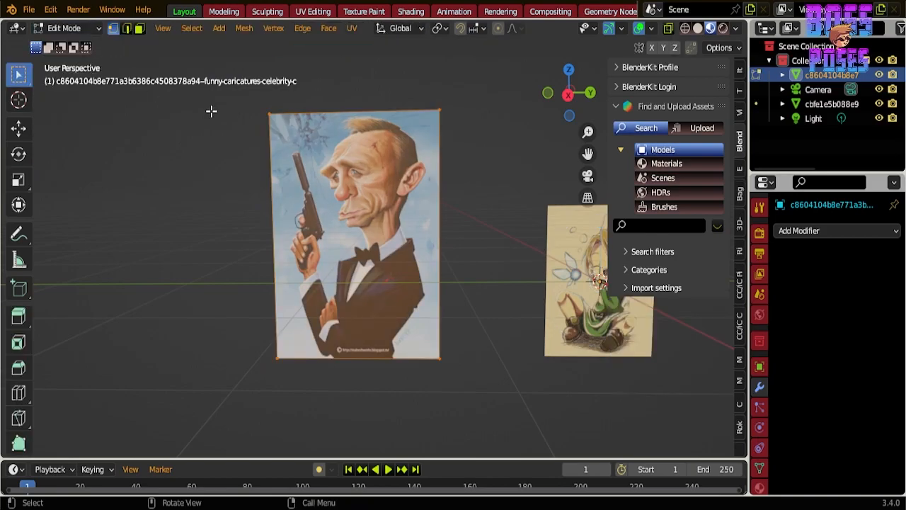
{"action": "scroll", "coordinate": [333, 163], "scroll_direction": "up", "scroll_amount": 6}
{"action": "scroll", "coordinate": [333, 163], "scroll_direction": "down", "scroll_amount": 5}
{"action": "scroll", "coordinate": [332, 163], "scroll_direction": "up", "scroll_amount": 3}
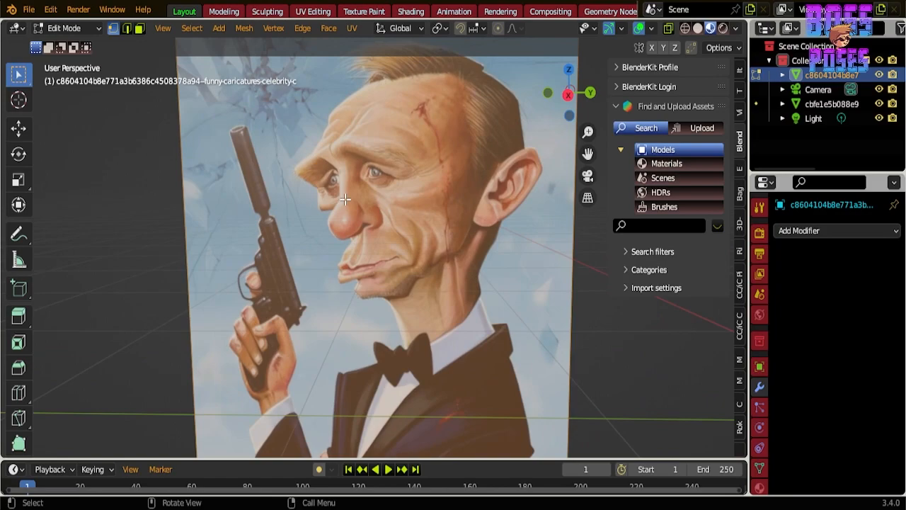
{"action": "right_click", "coordinate": [346, 199]}
{"action": "left_click", "coordinate": [346, 199]}
{"action": "key", "text": "shift+r"}
{"action": "key", "text": "shift+r"}
{"action": "key", "text": "shift+r"}
{"action": "key", "text": "shift+r"}
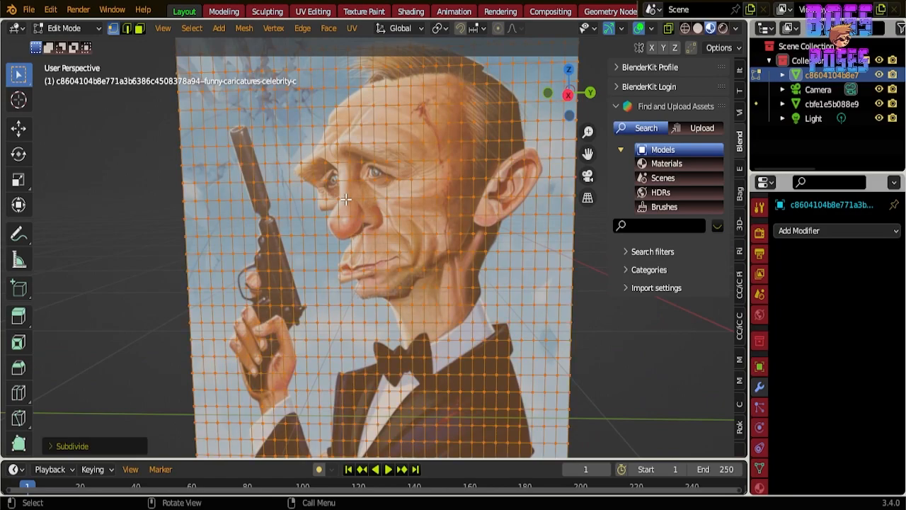
{"action": "key", "text": "shift+r"}
{"action": "key", "text": "shift+r"}
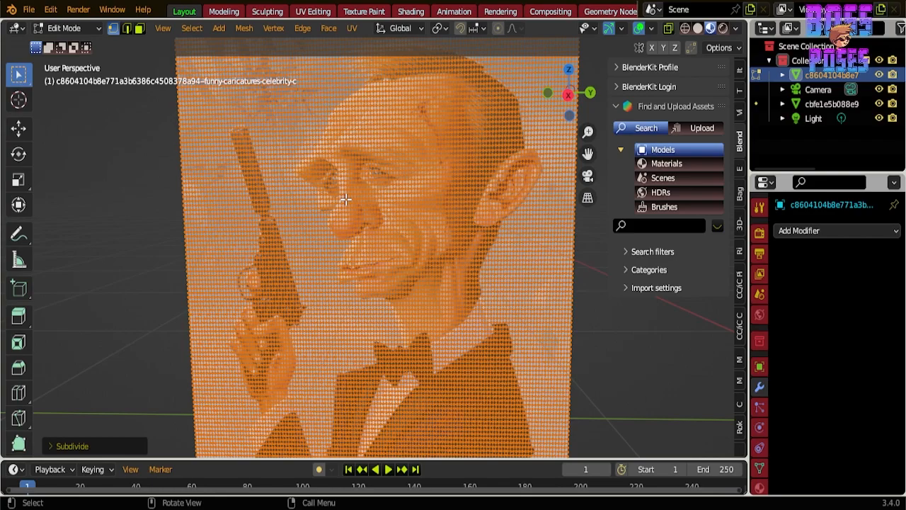
{"action": "key", "text": "shift+r"}
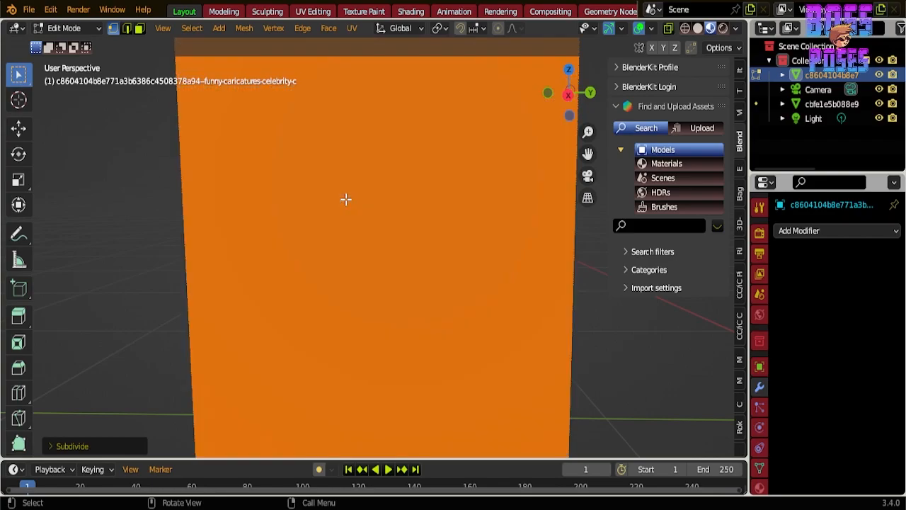
Step: Return the subdivided caricature plane to Object Mode
{"action": "left_click", "coordinate": [64, 28]}
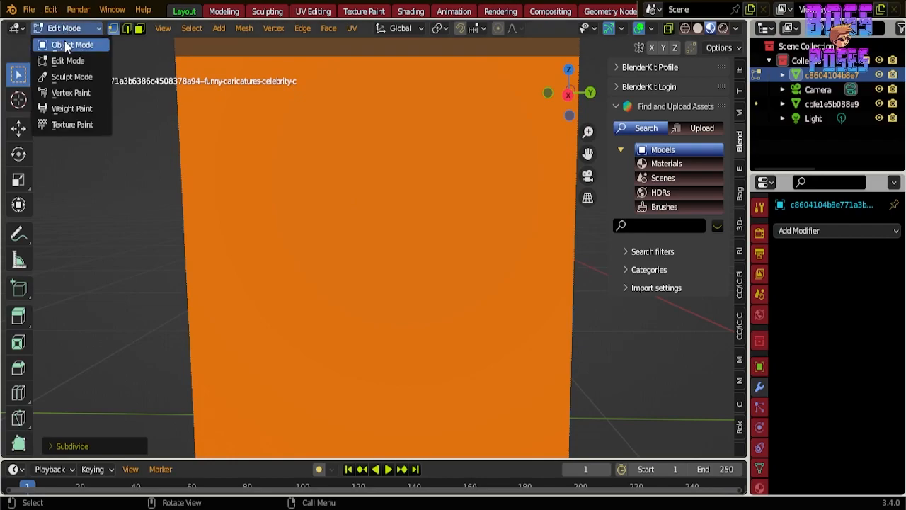
{"action": "left_click", "coordinate": [65, 45]}
{"action": "scroll", "coordinate": [354, 151], "scroll_direction": "down", "scroll_amount": 1}
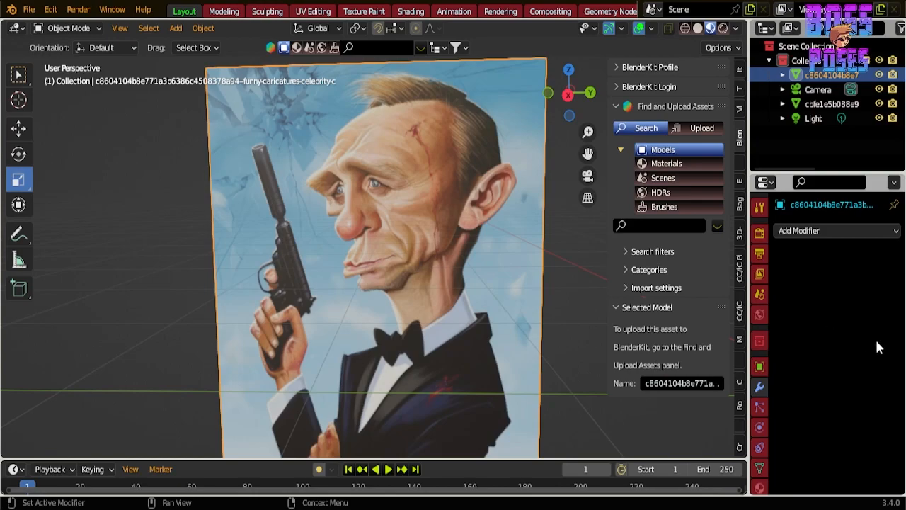
{"action": "scroll", "coordinate": [406, 165], "scroll_direction": "down", "scroll_amount": 1}
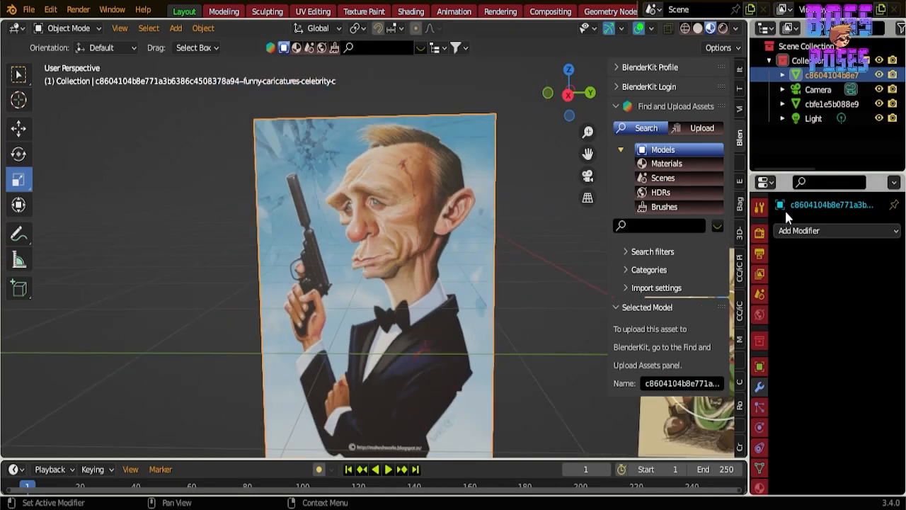
Step: Add a Displace modifier with a new texture to the caricature plane and set its coordinates to UV
{"action": "left_click", "coordinate": [805, 231]}
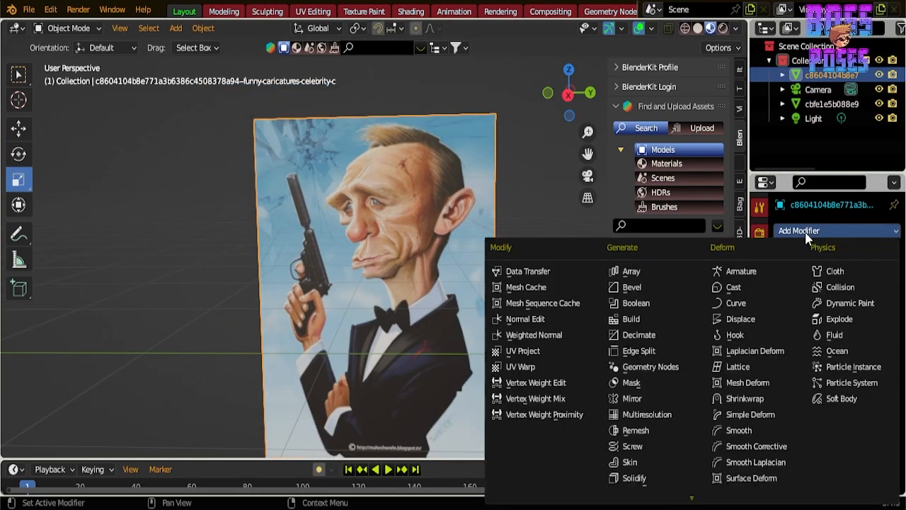
{"action": "left_click", "coordinate": [744, 321]}
{"action": "left_click", "coordinate": [852, 275]}
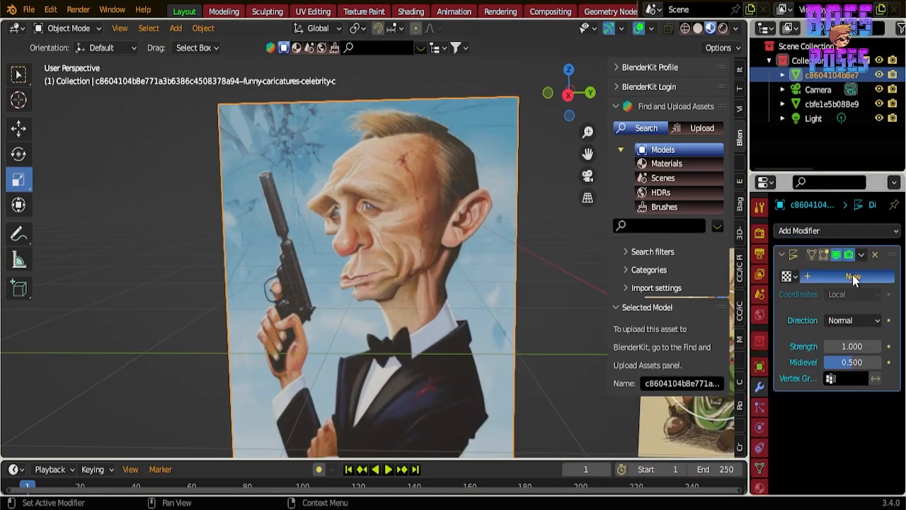
{"action": "left_click", "coordinate": [856, 295]}
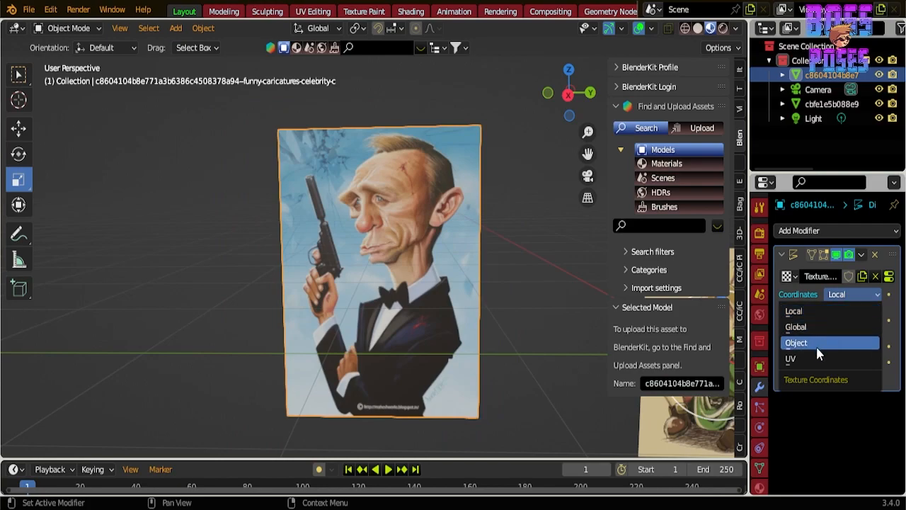
{"action": "left_click", "coordinate": [875, 358]}
Step: Assign the caricature image as the source of the Displace modifier's texture
{"action": "left_click", "coordinate": [890, 276]}
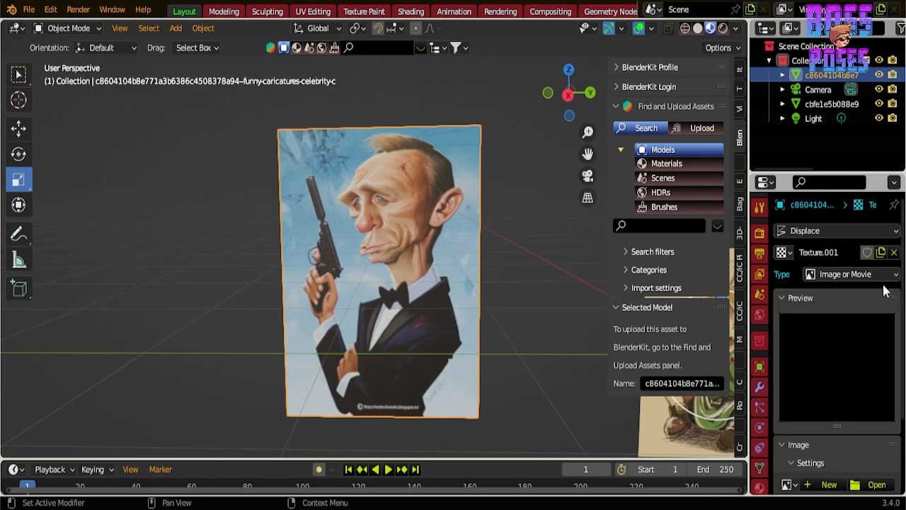
{"action": "scroll", "coordinate": [840, 339], "scroll_direction": "down", "scroll_amount": 4}
{"action": "left_click", "coordinate": [788, 389]}
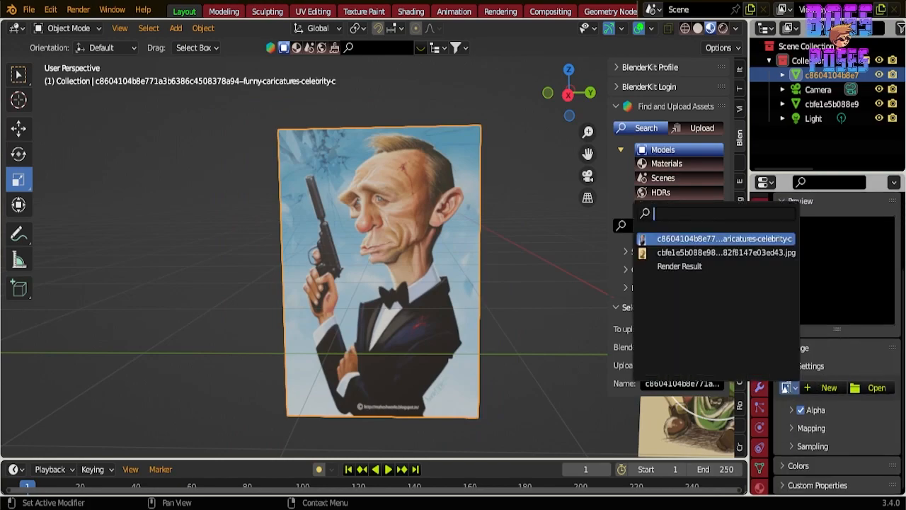
{"action": "left_click", "coordinate": [695, 238]}
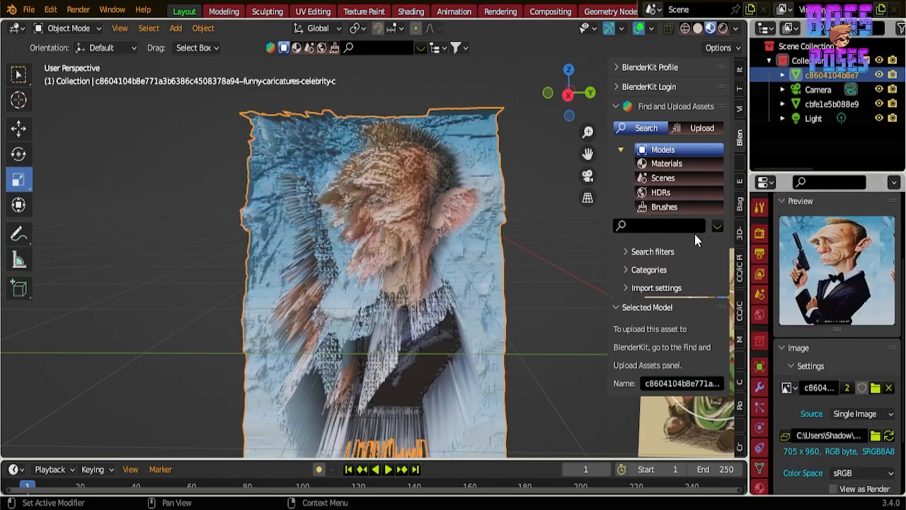
Step: Switch the viewport to Solid shading and inspect the displaced caricature plane from several angles
{"action": "left_click", "coordinate": [696, 30]}
{"action": "scroll", "coordinate": [544, 192], "scroll_direction": "down", "scroll_amount": 1}
{"action": "mouse_move", "coordinate": [543, 194]}
{"action": "middle_mouse_down"}
{"action": "mouse_move", "coordinate": [536, 203]}
{"action": "mouse_move", "coordinate": [472, 209]}
{"action": "mouse_move", "coordinate": [398, 188]}
{"action": "mouse_move", "coordinate": [397, 217]}
{"action": "mouse_move", "coordinate": [415, 216]}
{"action": "middle_mouse_up"}
{"action": "scroll", "coordinate": [397, 189], "scroll_direction": "up", "scroll_amount": 4}
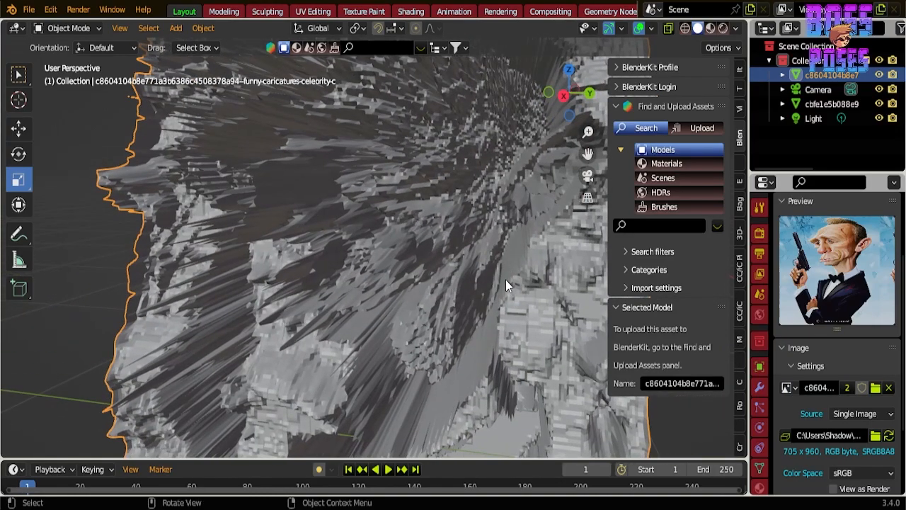
{"action": "scroll", "coordinate": [528, 227], "scroll_direction": "down", "scroll_amount": 4}
{"action": "middle_click_drag", "start_coordinate": [523, 220], "coordinate": [487, 250]}
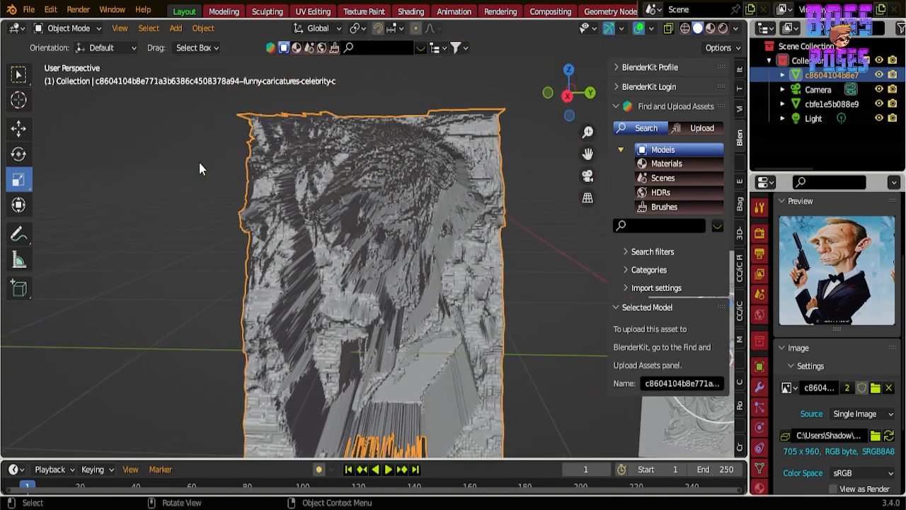
{"action": "scroll", "coordinate": [816, 394], "scroll_direction": "down", "scroll_amount": 3}
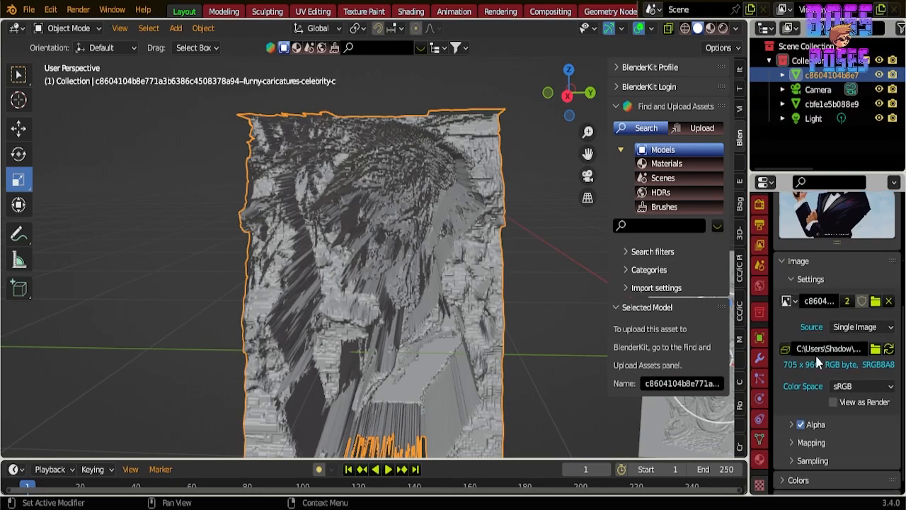
{"action": "scroll", "coordinate": [805, 349], "scroll_direction": "up", "scroll_amount": 3}
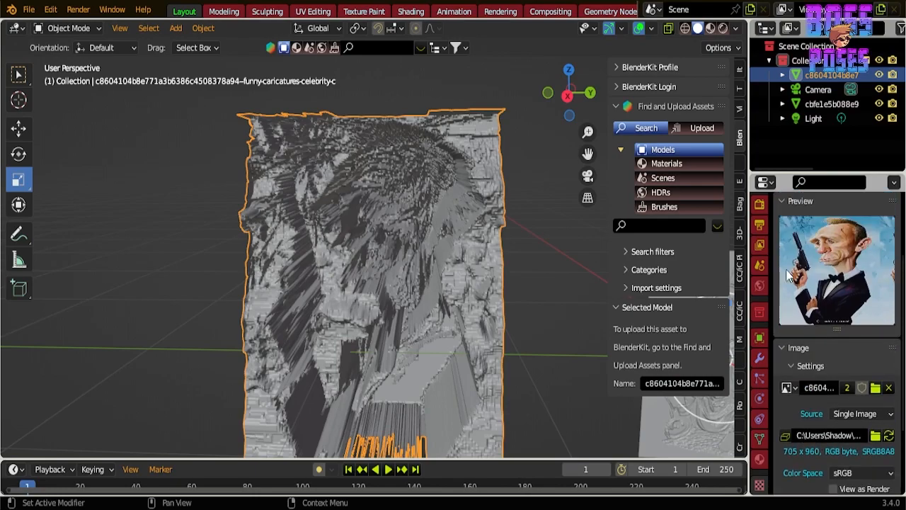
{"action": "mouse_move", "coordinate": [486, 246]}
{"action": "middle_mouse_down"}
{"action": "mouse_move", "coordinate": [492, 226]}
{"action": "mouse_move", "coordinate": [496, 237]}
{"action": "middle_mouse_up"}
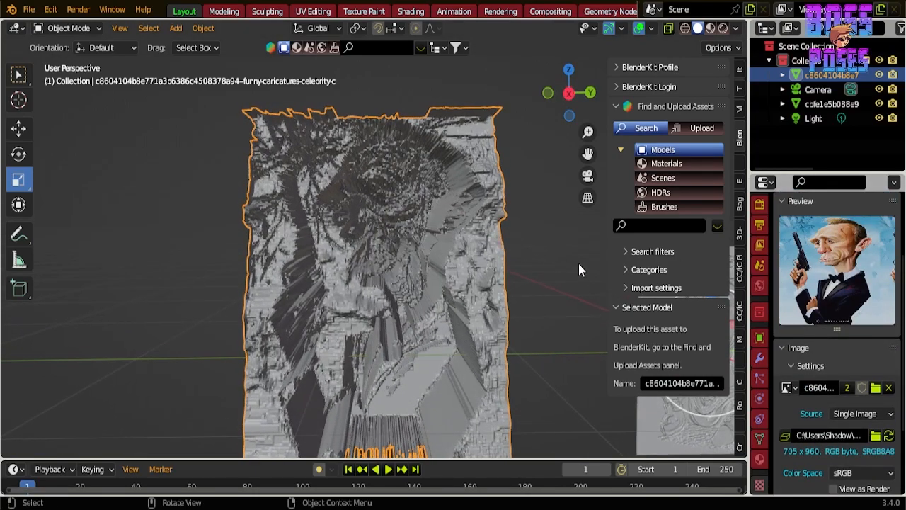
Step: Set the caricature plane's Displace strength to -0.100
{"action": "left_click", "coordinate": [760, 357]}
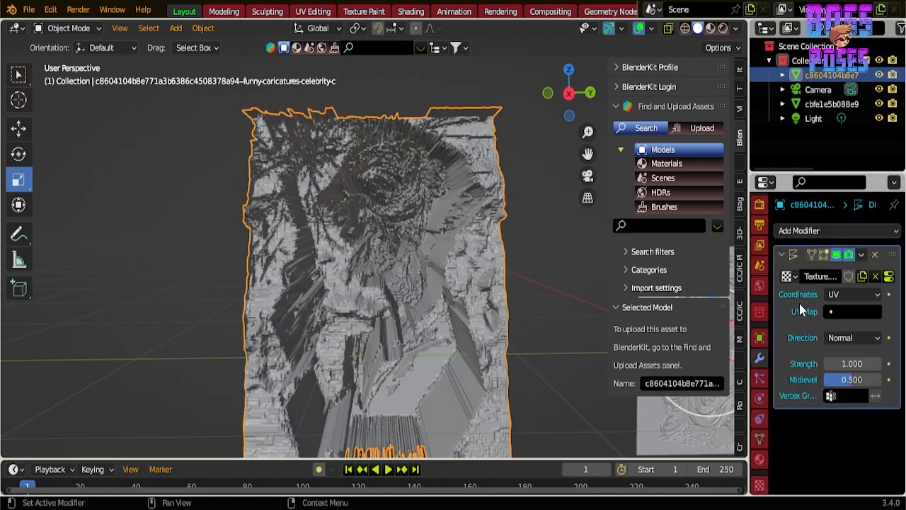
{"action": "left_click_drag", "start_coordinate": [844, 364], "coordinate": [772, 364]}
{"action": "scroll", "coordinate": [442, 253], "scroll_direction": "up", "scroll_amount": 1}
{"action": "middle_click_drag", "start_coordinate": [441, 252], "coordinate": [433, 240]}
{"action": "scroll", "coordinate": [433, 240], "scroll_direction": "down", "scroll_amount": 2}
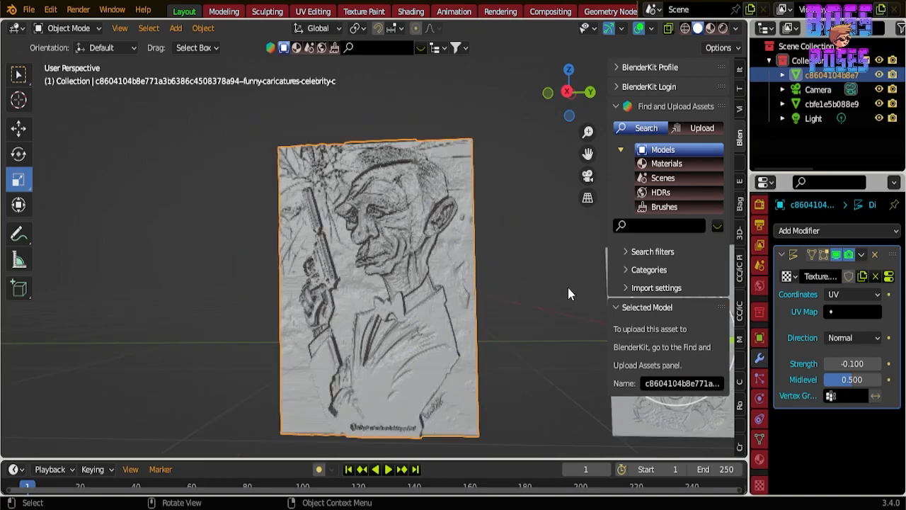
Step: Set the caricature plane's Displace strength to 0.100 to push the relief the opposite way
{"action": "left_click", "coordinate": [878, 364]}
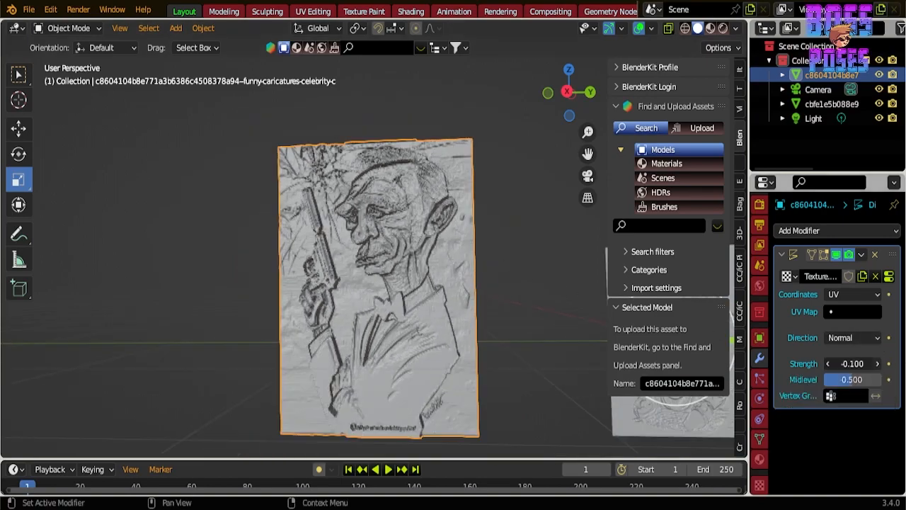
{"action": "left_click", "coordinate": [879, 364]}
{"action": "mouse_move", "coordinate": [506, 294]}
{"action": "middle_mouse_down"}
{"action": "mouse_move", "coordinate": [342, 319]}
{"action": "mouse_move", "coordinate": [295, 313]}
{"action": "mouse_move", "coordinate": [506, 306]}
{"action": "middle_mouse_up"}
{"action": "scroll", "coordinate": [407, 251], "scroll_direction": "up", "scroll_amount": 5}
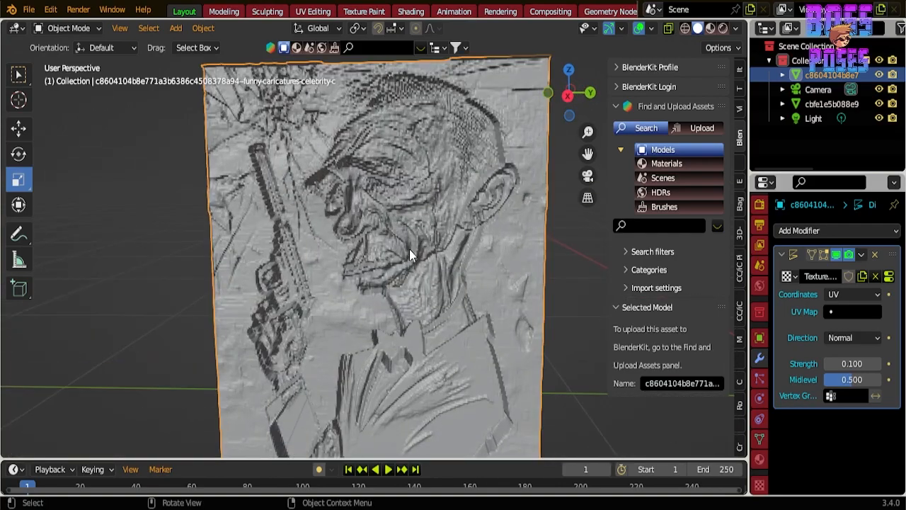
Step: Examine the caricature relief's face and suit details up close and compare it with the neighbouring relief
{"action": "scroll", "coordinate": [412, 237], "scroll_direction": "down", "scroll_amount": 2}
{"action": "scroll", "coordinate": [412, 231], "scroll_direction": "down", "scroll_amount": 2}
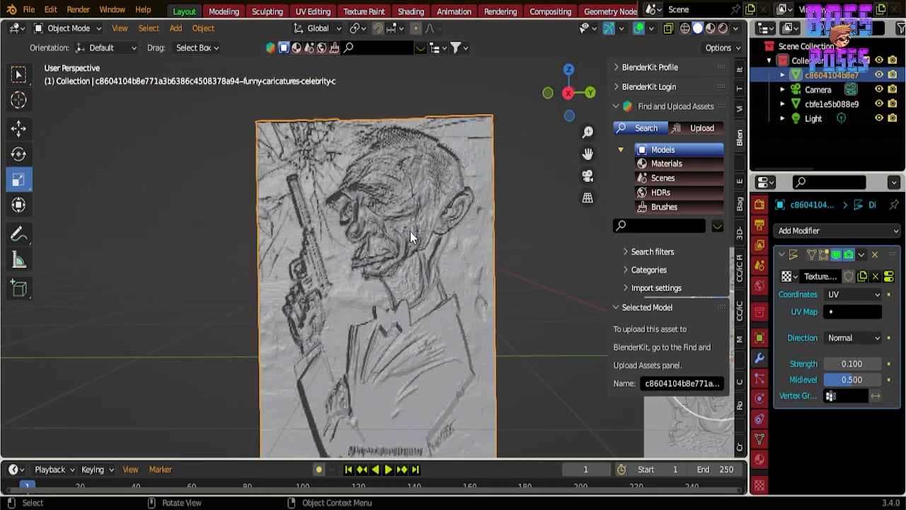
{"action": "scroll", "coordinate": [410, 231], "scroll_direction": "up", "scroll_amount": 2}
{"action": "scroll", "coordinate": [409, 229], "scroll_direction": "down", "scroll_amount": 1}
{"action": "scroll", "coordinate": [407, 228], "scroll_direction": "up", "scroll_amount": 4}
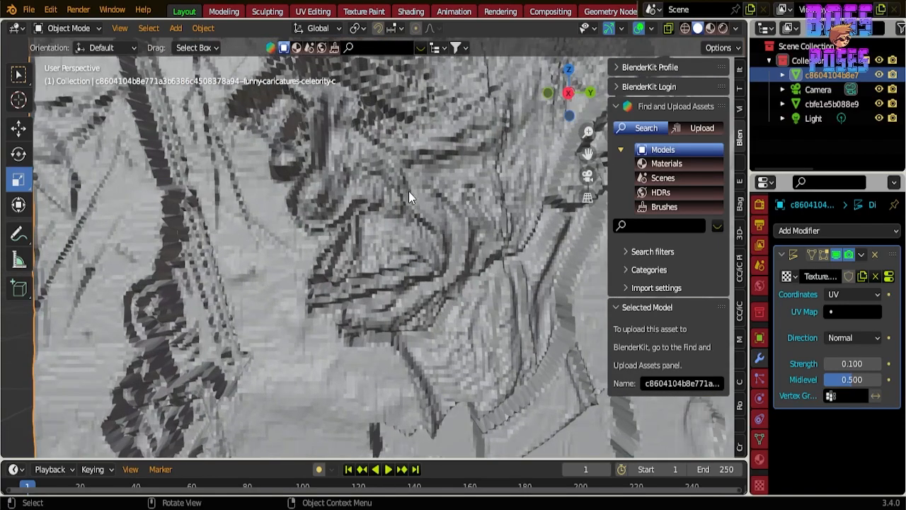
{"action": "scroll", "coordinate": [416, 216], "scroll_direction": "down", "scroll_amount": 2}
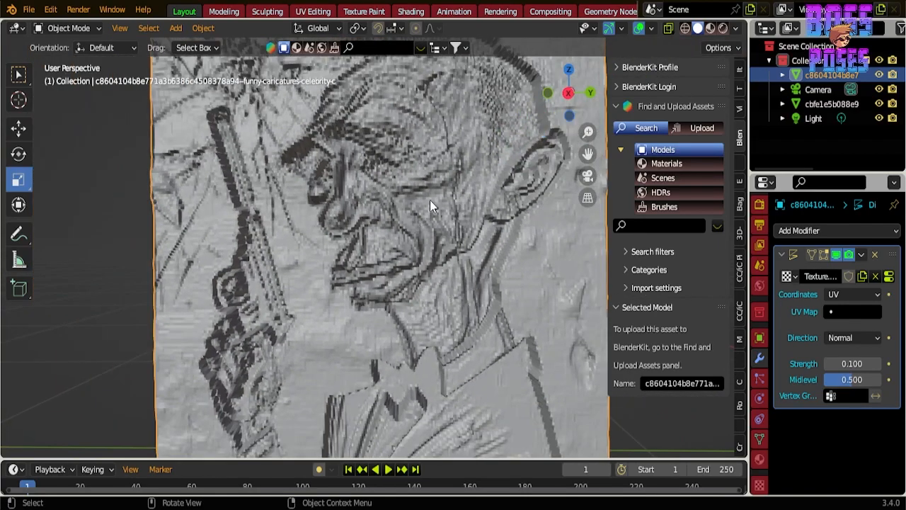
{"action": "scroll", "coordinate": [374, 145], "scroll_direction": "up", "scroll_amount": 3}
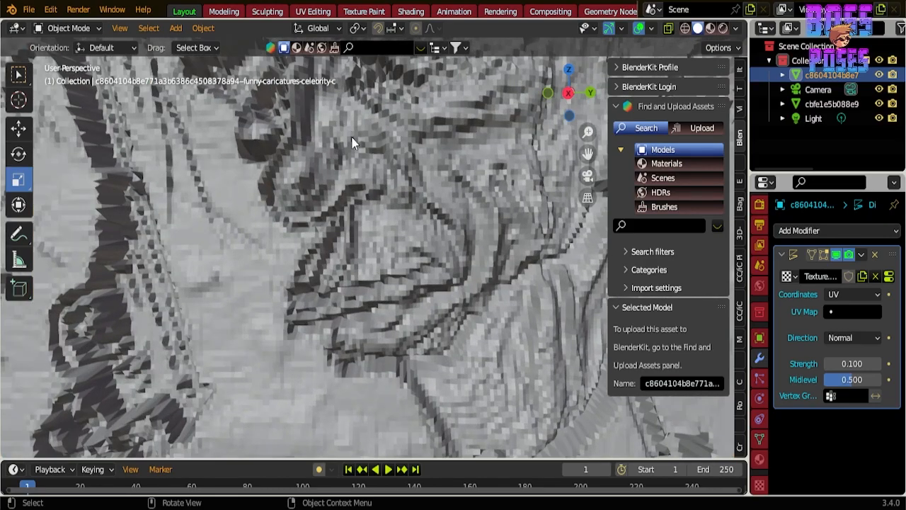
{"action": "scroll", "coordinate": [413, 216], "scroll_direction": "down", "scroll_amount": 5}
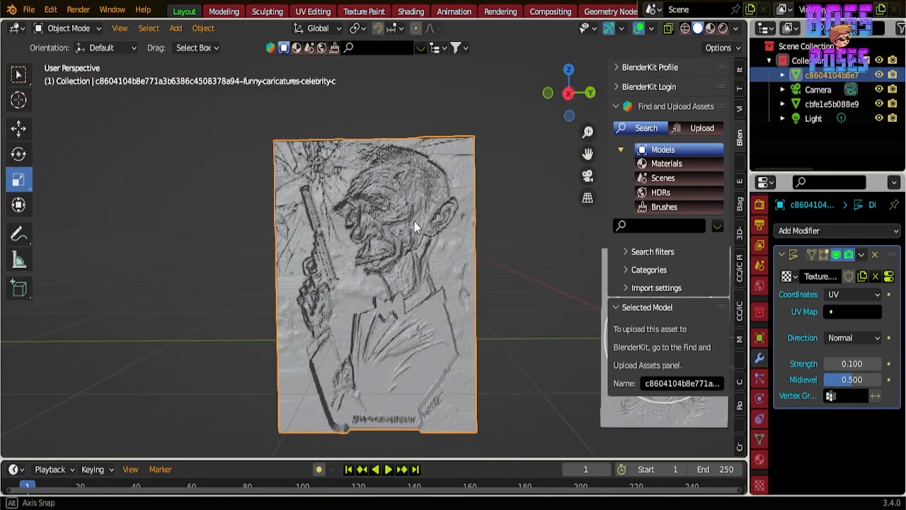
{"action": "scroll", "coordinate": [415, 227], "scroll_direction": "up", "scroll_amount": 2}
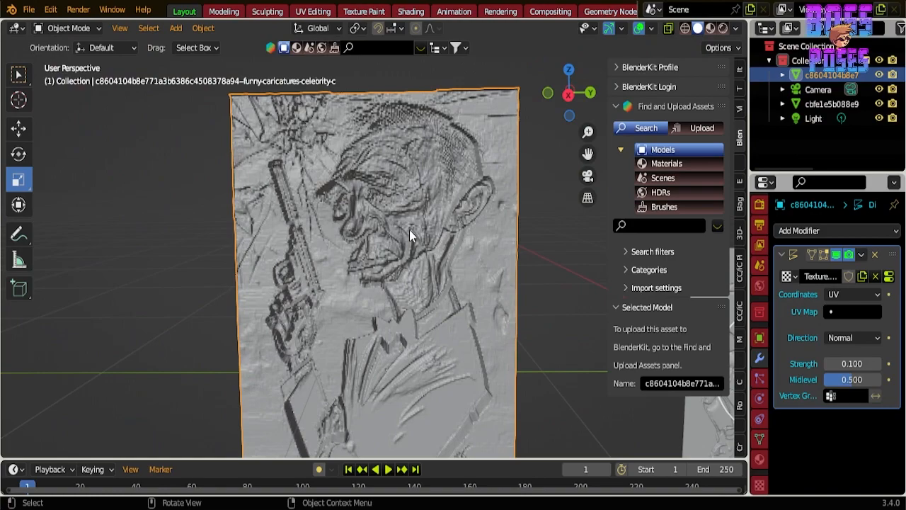
{"action": "scroll", "coordinate": [411, 227], "scroll_direction": "down", "scroll_amount": 2}
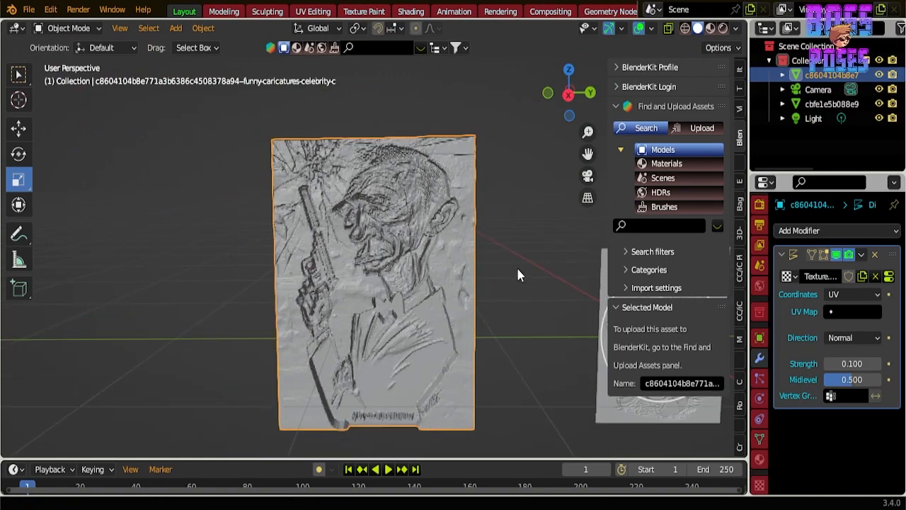
{"action": "middle_click_drag", "start_coordinate": [517, 268], "coordinate": [422, 257], "text": "shift"}
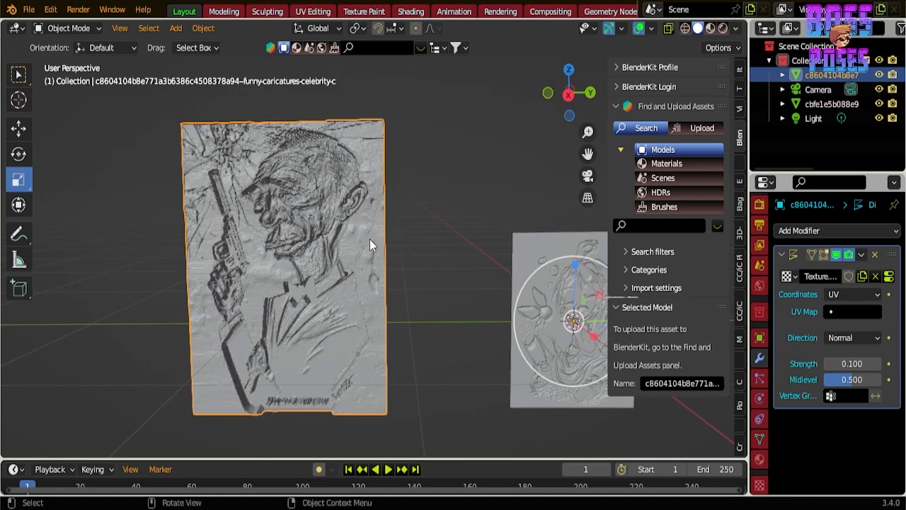
{"action": "middle_click_drag", "start_coordinate": [436, 242], "coordinate": [443, 259], "text": "shift"}
{"action": "middle_click_drag", "start_coordinate": [265, 235], "coordinate": [331, 209]}
{"action": "middle_click_drag", "start_coordinate": [276, 133], "coordinate": [371, 211]}
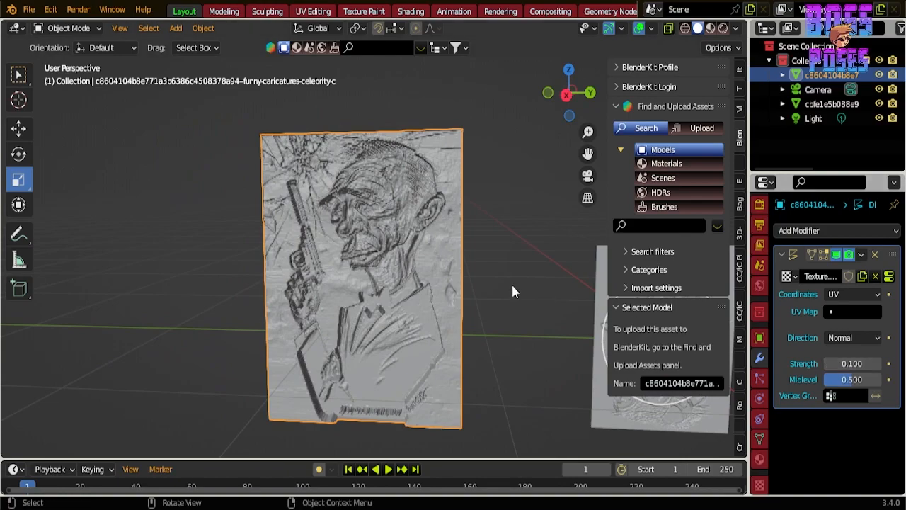
{"action": "scroll", "coordinate": [453, 269], "scroll_direction": "up", "scroll_amount": 3}
{"action": "scroll", "coordinate": [457, 272], "scroll_direction": "down", "scroll_amount": 1}
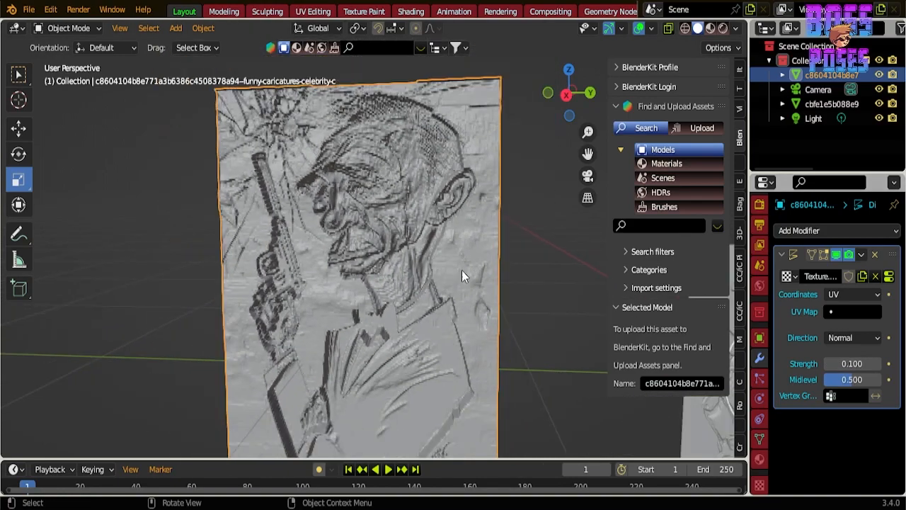
Step: Lower the Displace modifier's midlevel to 0.107 and check the relief's depth
{"action": "left_click", "coordinate": [852, 380]}
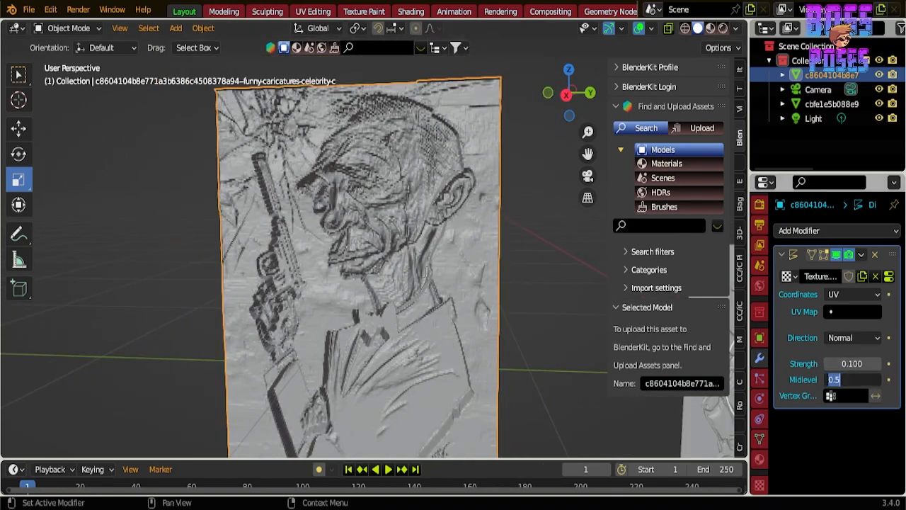
{"action": "key", "text": "Return"}
{"action": "middle_click_drag", "start_coordinate": [370, 262], "coordinate": [496, 280]}
{"action": "left_click_drag", "start_coordinate": [866, 383], "coordinate": [827, 383]}
{"action": "middle_click_drag", "start_coordinate": [567, 290], "coordinate": [518, 284]}
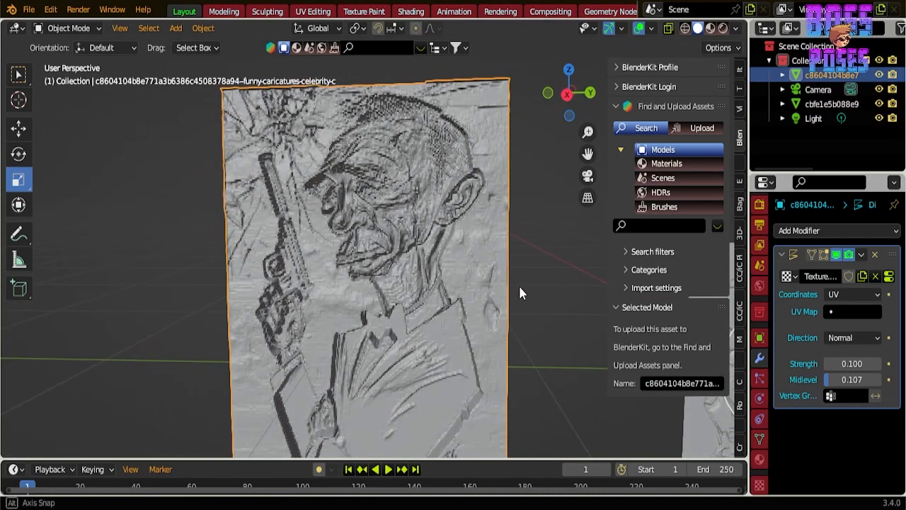
Step: Return the Displace strength to -0.100 and check the inverted caricature relief
{"action": "left_click", "coordinate": [830, 362]}
{"action": "left_click", "coordinate": [830, 362]}
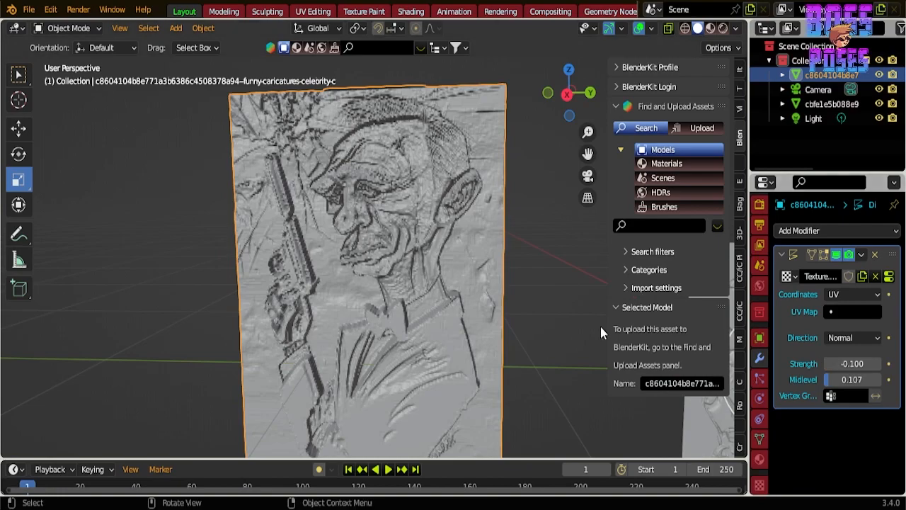
{"action": "scroll", "coordinate": [384, 221], "scroll_direction": "up", "scroll_amount": 1}
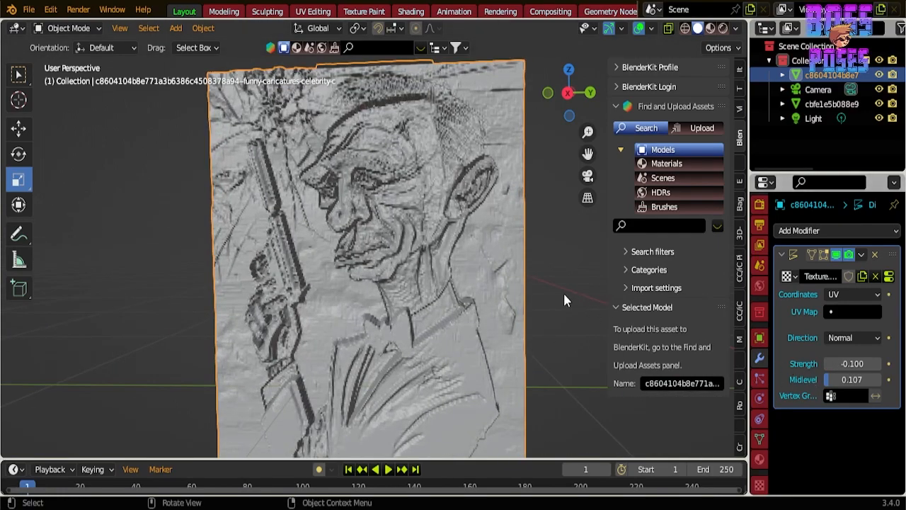
{"action": "scroll", "coordinate": [542, 286], "scroll_direction": "down", "scroll_amount": 1}
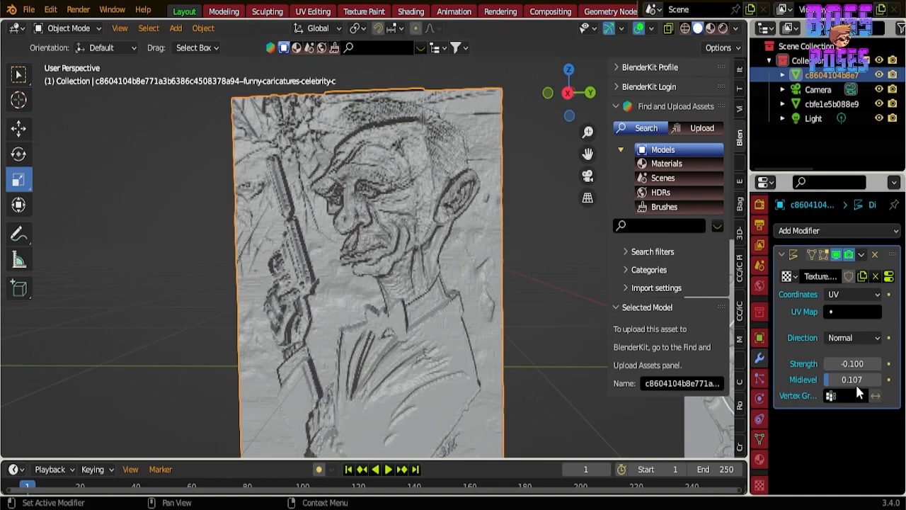
Step: Set the Displace midlevel to 0.129, then compare the opposite displacement direction and leave the strength at -0.100
{"action": "left_click_drag", "start_coordinate": [852, 379], "coordinate": [829, 364]}
{"action": "left_click", "coordinate": [878, 364]}
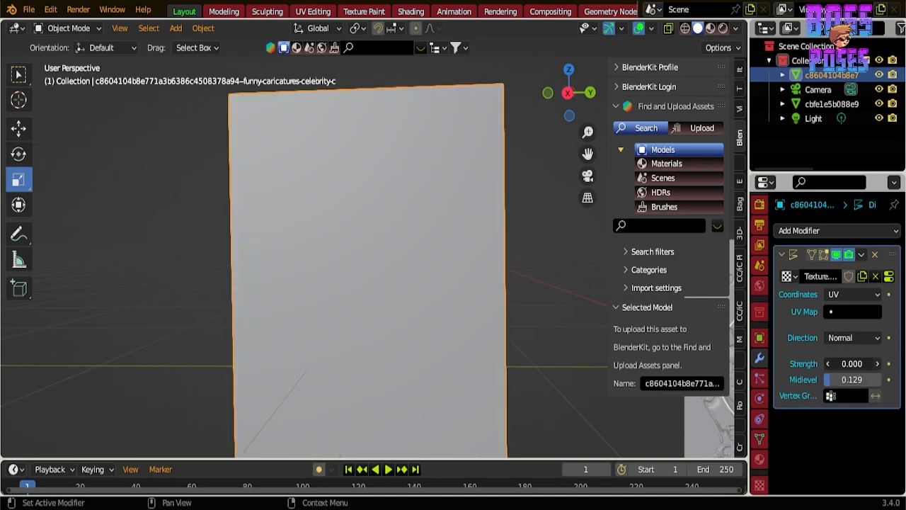
{"action": "left_click", "coordinate": [878, 364]}
{"action": "left_click", "coordinate": [829, 364]}
{"action": "left_click", "coordinate": [829, 364]}
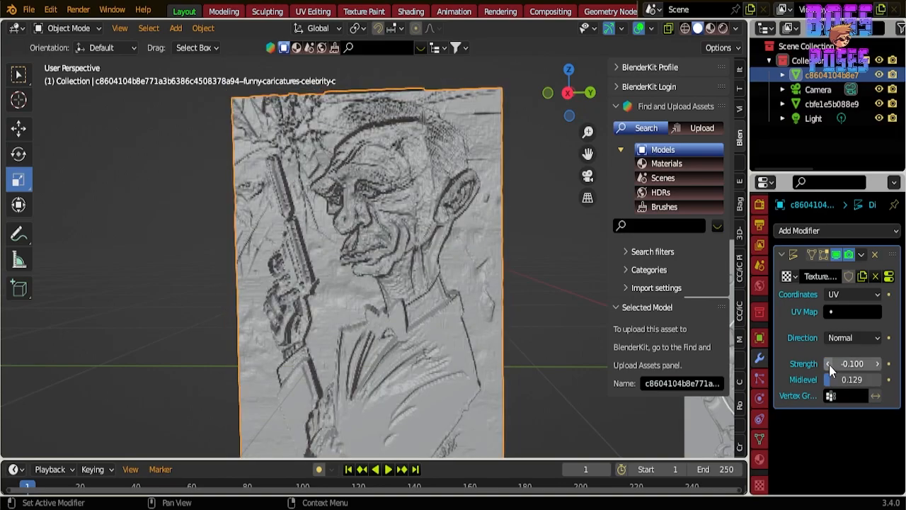
Step: Scale the caricature relief down along the X axis to flatten its depth
{"action": "middle_click_drag", "start_coordinate": [318, 265], "coordinate": [446, 275]}
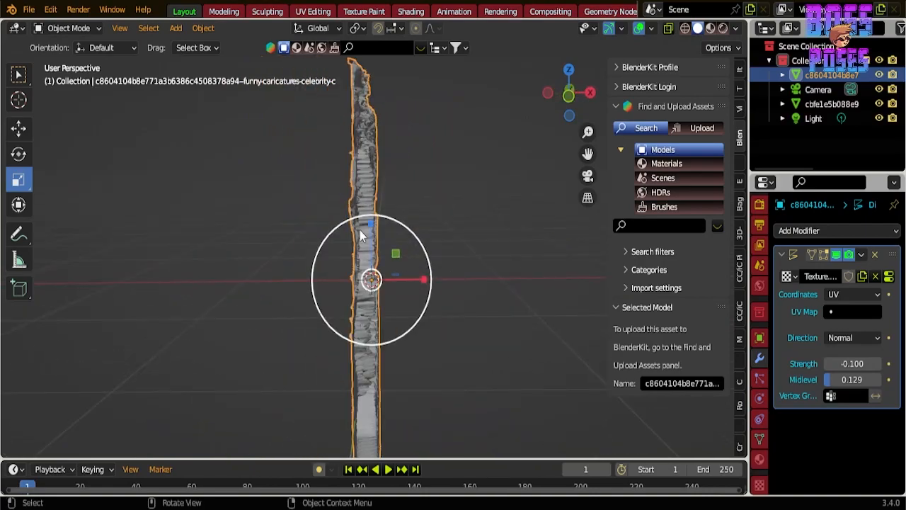
{"action": "left_click_drag", "start_coordinate": [425, 280], "coordinate": [388, 279]}
{"action": "middle_click_drag", "start_coordinate": [445, 259], "coordinate": [305, 253]}
{"action": "scroll", "coordinate": [389, 276], "scroll_direction": "down", "scroll_amount": 1}
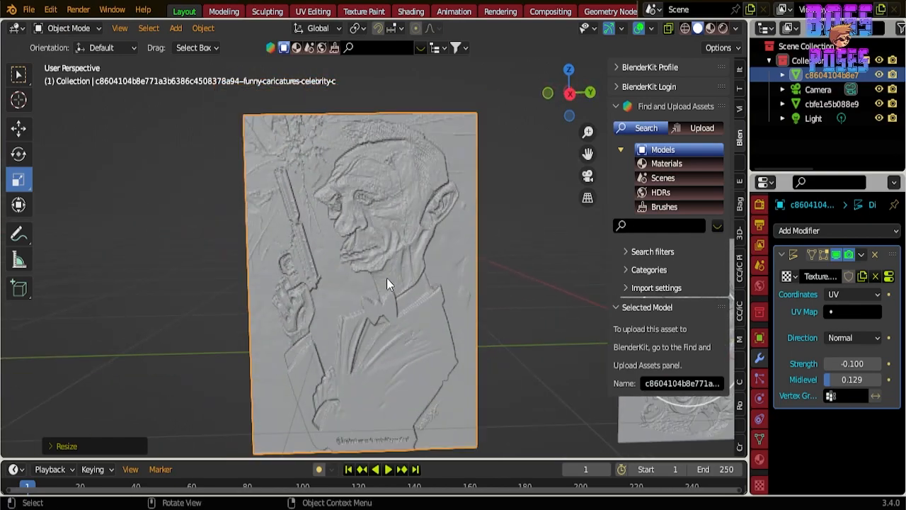
Step: Scale the caricature relief back up slightly along the X axis for more depth, then check its front
{"action": "middle_click_drag", "start_coordinate": [348, 284], "coordinate": [441, 303]}
{"action": "left_click_drag", "start_coordinate": [440, 302], "coordinate": [465, 305]}
{"action": "middle_click_drag", "start_coordinate": [465, 309], "coordinate": [333, 292]}
{"action": "scroll", "coordinate": [315, 203], "scroll_direction": "up", "scroll_amount": 2}
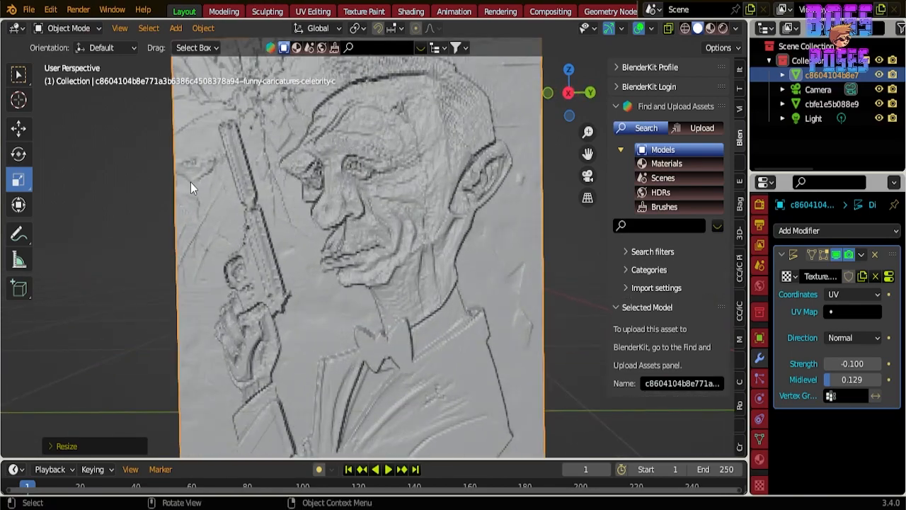
Step: Examine the caricature relief's surface detail up close around the mouth, the gun and the hand
{"action": "scroll", "coordinate": [243, 184], "scroll_direction": "down", "scroll_amount": 4}
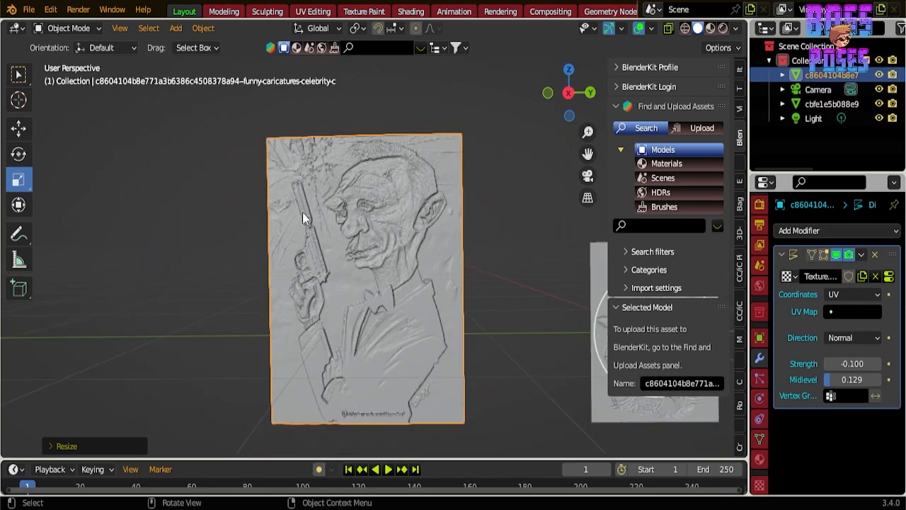
{"action": "scroll", "coordinate": [305, 207], "scroll_direction": "up", "scroll_amount": 4}
{"action": "scroll", "coordinate": [219, 245], "scroll_direction": "up", "scroll_amount": 3}
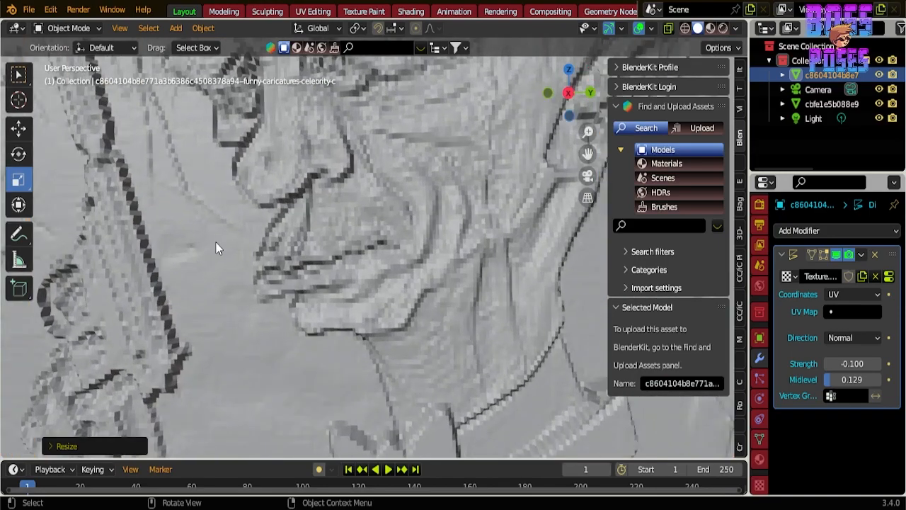
{"action": "middle_click_drag", "start_coordinate": [135, 254], "coordinate": [411, 234], "text": "shift"}
{"action": "scroll", "coordinate": [314, 267], "scroll_direction": "down", "scroll_amount": 4}
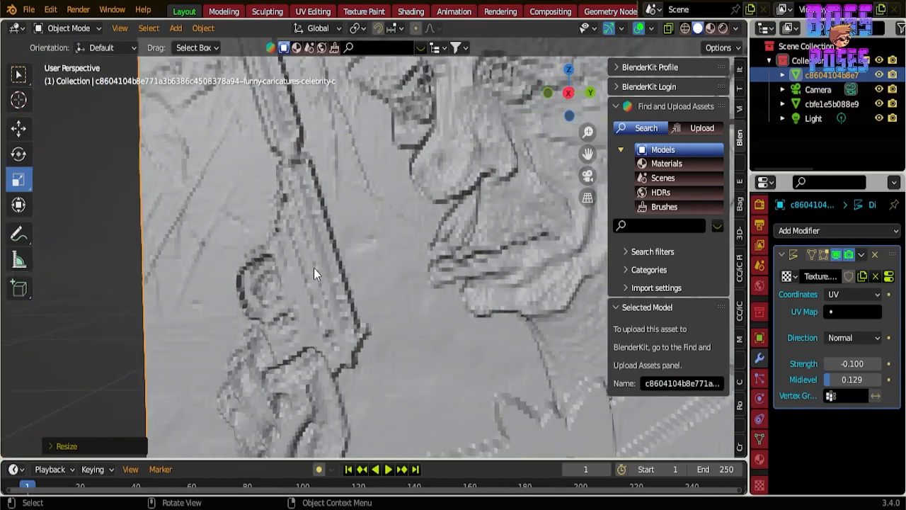
{"action": "left_click", "coordinate": [175, 27]}
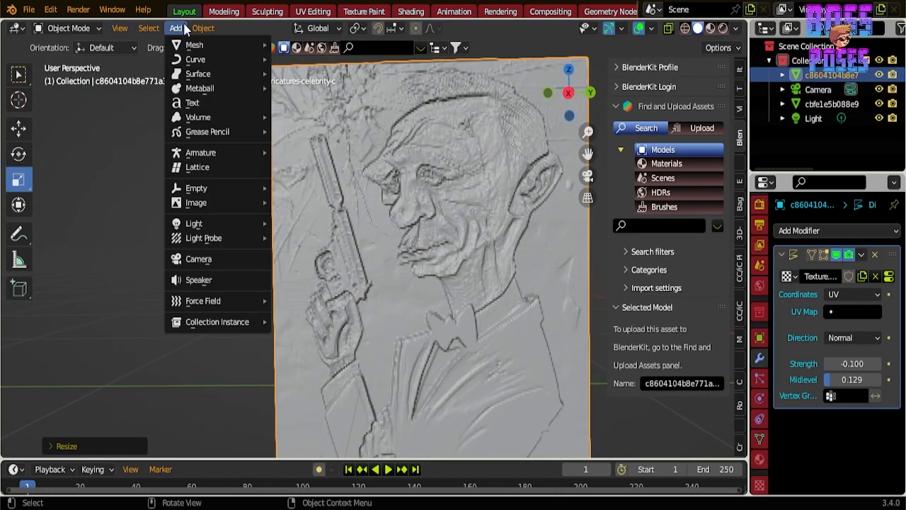
{"action": "left_click", "coordinate": [78, 28]}
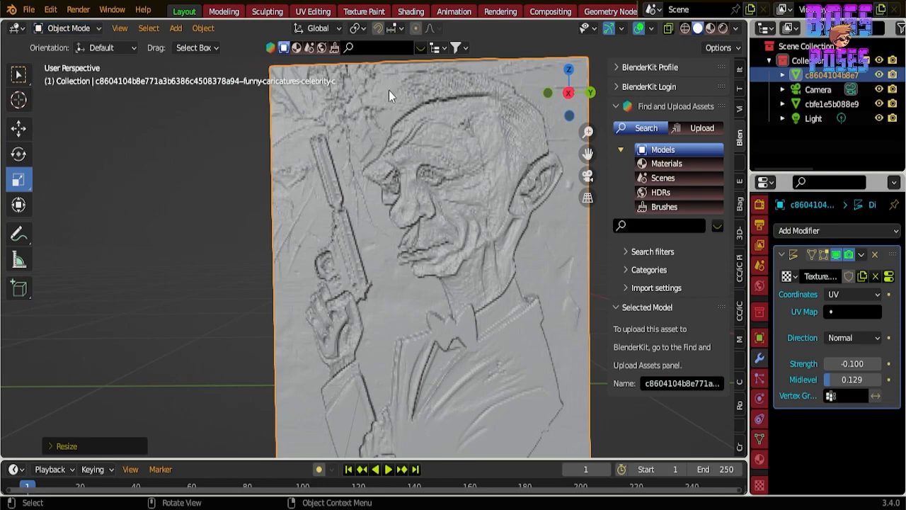
Step: Add a Multiresolution modifier to the caricature relief and subdivide it once, then check the smoother surface
{"action": "left_click", "coordinate": [823, 230]}
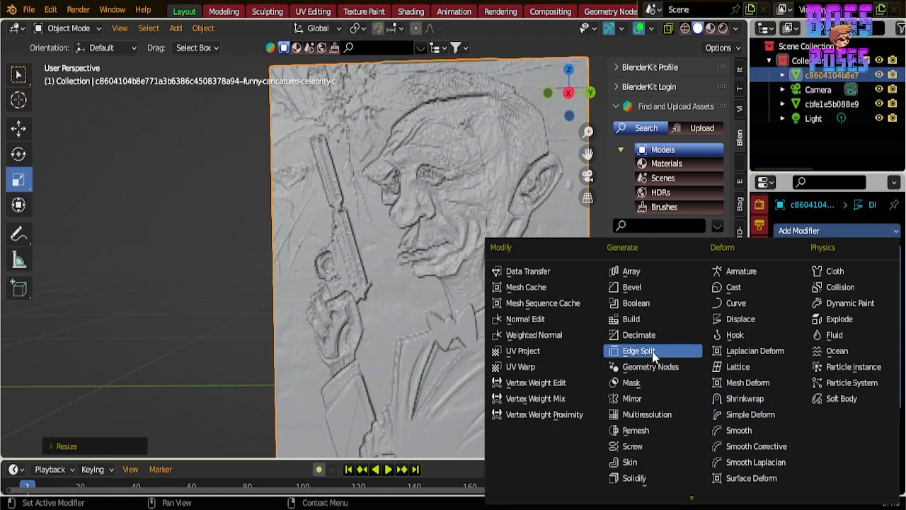
{"action": "left_click", "coordinate": [647, 415]}
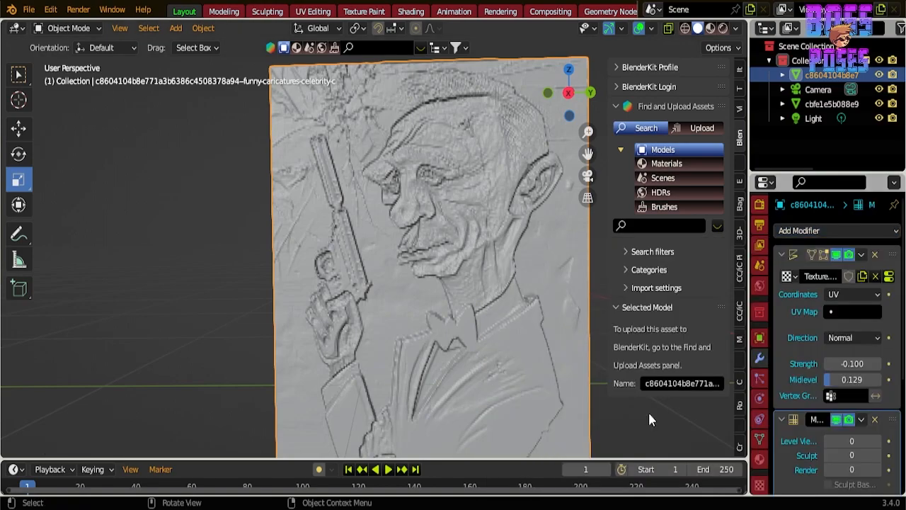
{"action": "scroll", "coordinate": [807, 337], "scroll_direction": "down", "scroll_amount": 5}
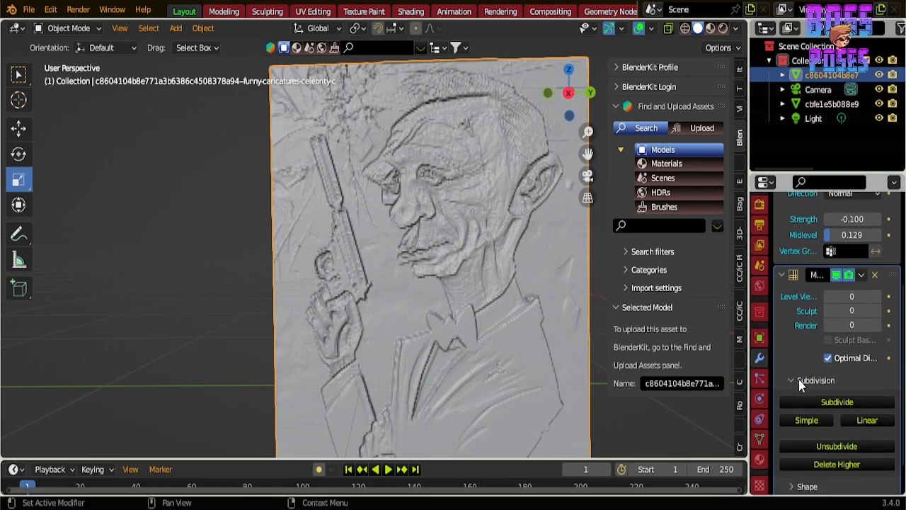
{"action": "left_click", "coordinate": [830, 401]}
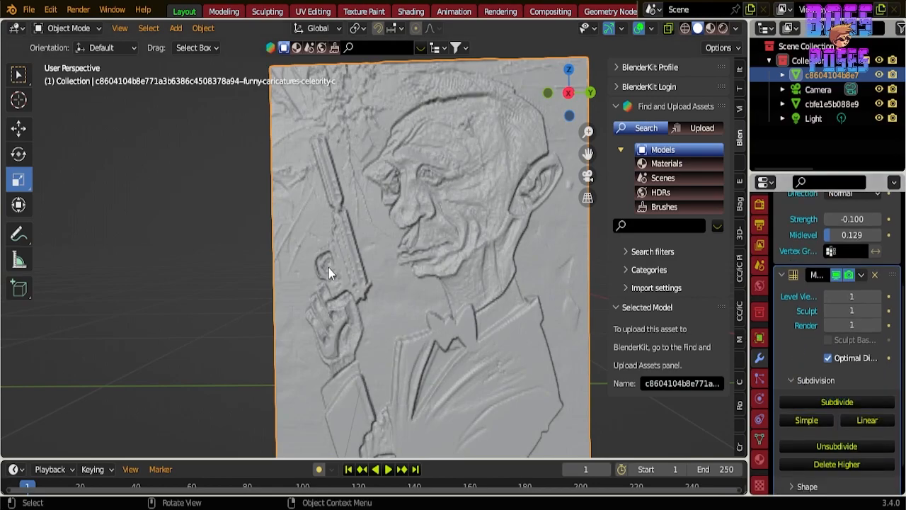
{"action": "scroll", "coordinate": [363, 244], "scroll_direction": "up", "scroll_amount": 4}
{"action": "scroll", "coordinate": [327, 267], "scroll_direction": "down", "scroll_amount": 4}
{"action": "scroll", "coordinate": [327, 267], "scroll_direction": "down", "scroll_amount": 1}
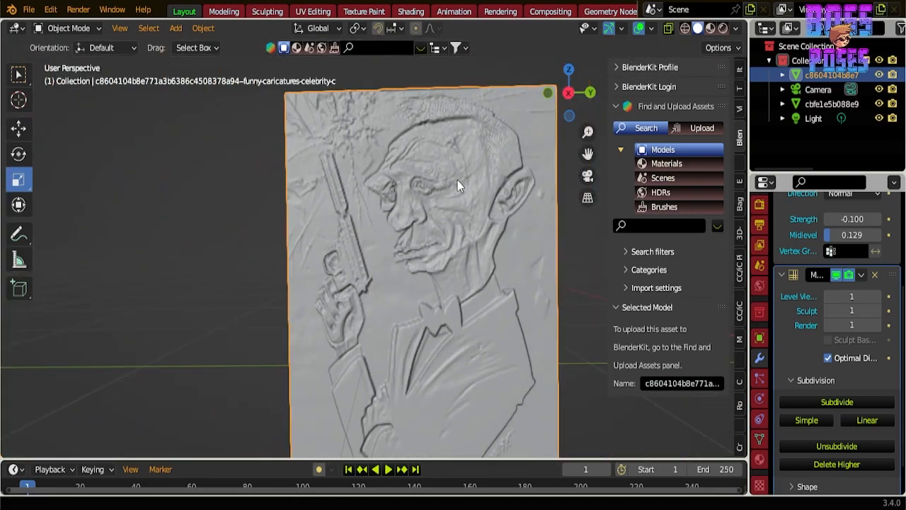
{"action": "middle_click_drag", "start_coordinate": [459, 177], "coordinate": [427, 202], "text": "shift"}
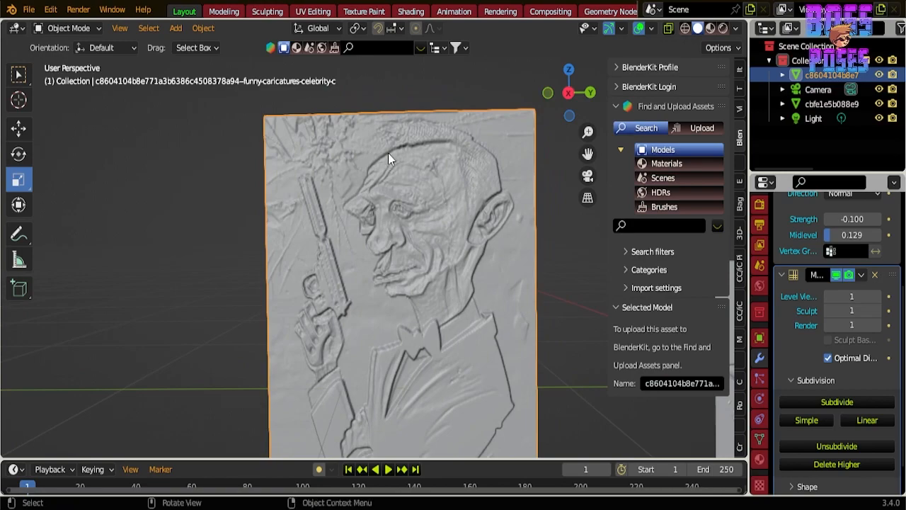
Step: Try unsubdividing the relief in the Multiresolution modifier and compare its surface detail
{"action": "left_click", "coordinate": [833, 451]}
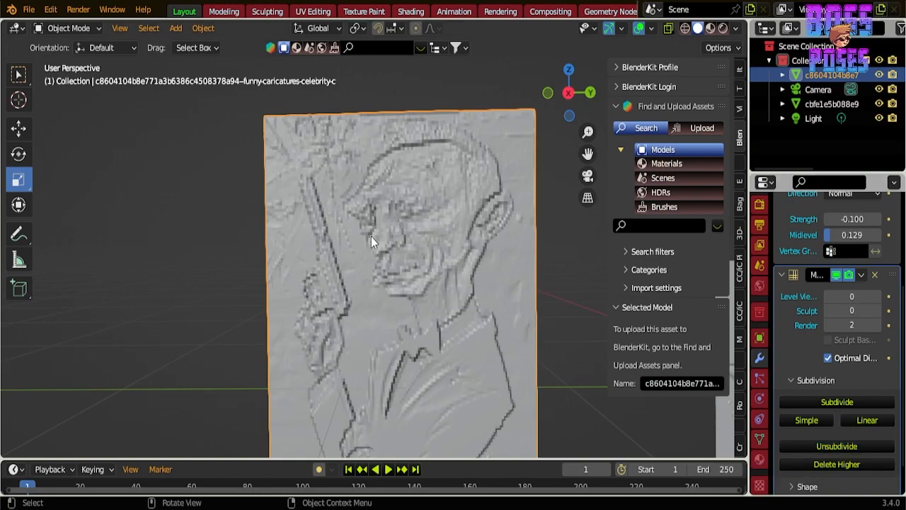
{"action": "scroll", "coordinate": [394, 226], "scroll_direction": "up", "scroll_amount": 3}
{"action": "scroll", "coordinate": [396, 223], "scroll_direction": "down", "scroll_amount": 1}
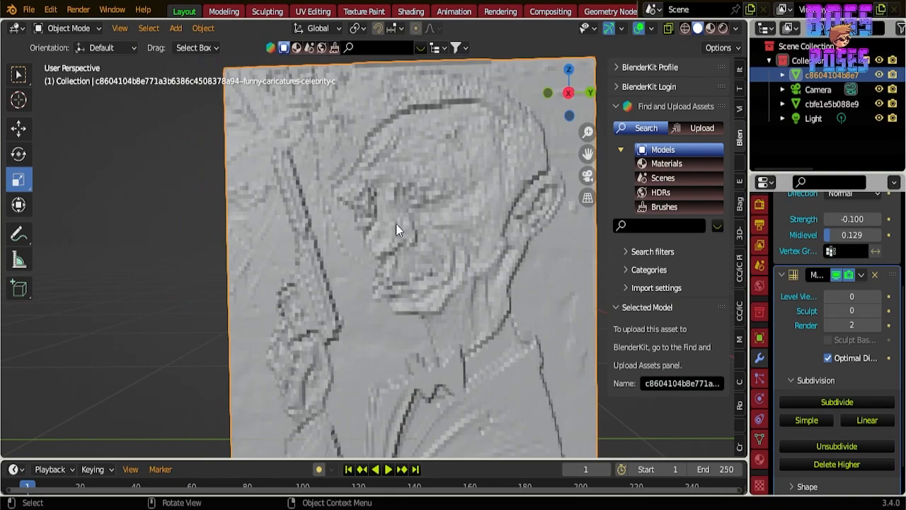
{"action": "scroll", "coordinate": [396, 223], "scroll_direction": "down", "scroll_amount": 2}
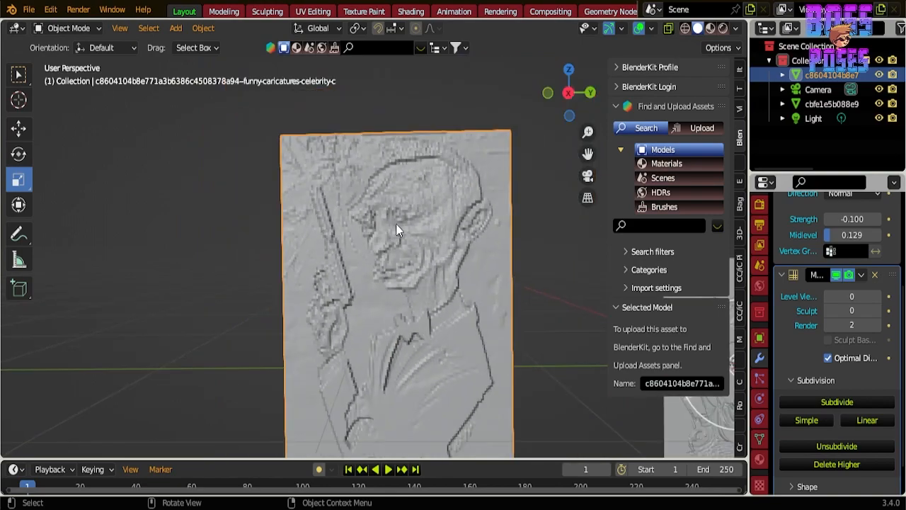
{"action": "scroll", "coordinate": [407, 225], "scroll_direction": "up", "scroll_amount": 2}
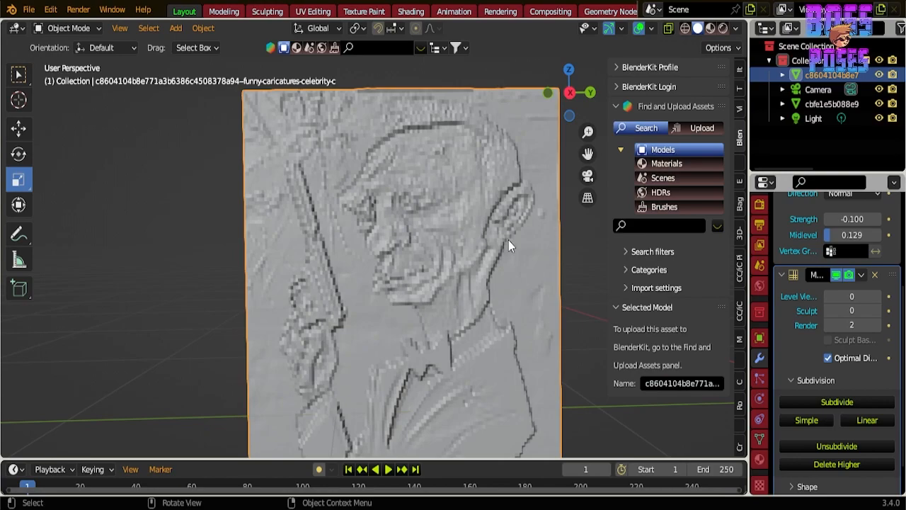
{"action": "middle_click_drag", "start_coordinate": [595, 272], "coordinate": [565, 259], "text": "shift"}
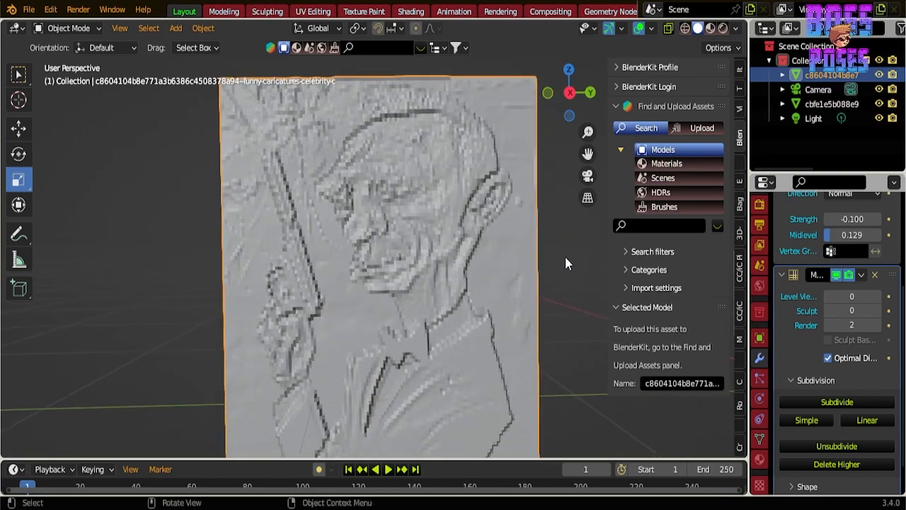
{"action": "scroll", "coordinate": [532, 247], "scroll_direction": "down", "scroll_amount": 1}
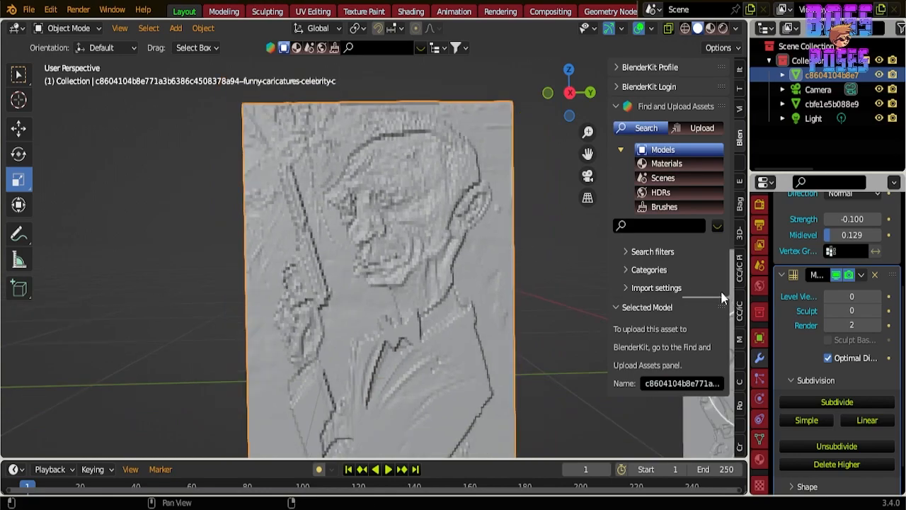
{"action": "scroll", "coordinate": [488, 248], "scroll_direction": "up", "scroll_amount": 1}
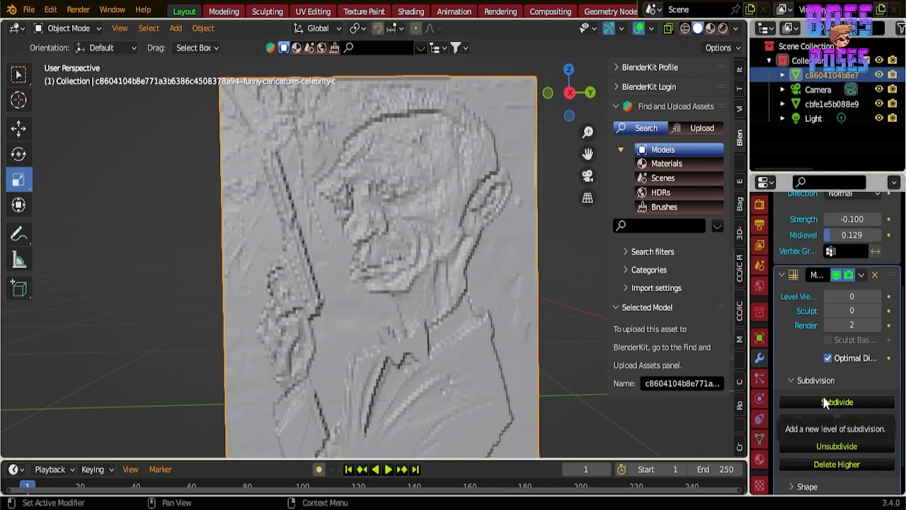
Step: Undo the unsubdivision and inspect the face of the relief again
{"action": "key", "text": "ctrl+z"}
{"action": "key", "text": "ctrl+z"}
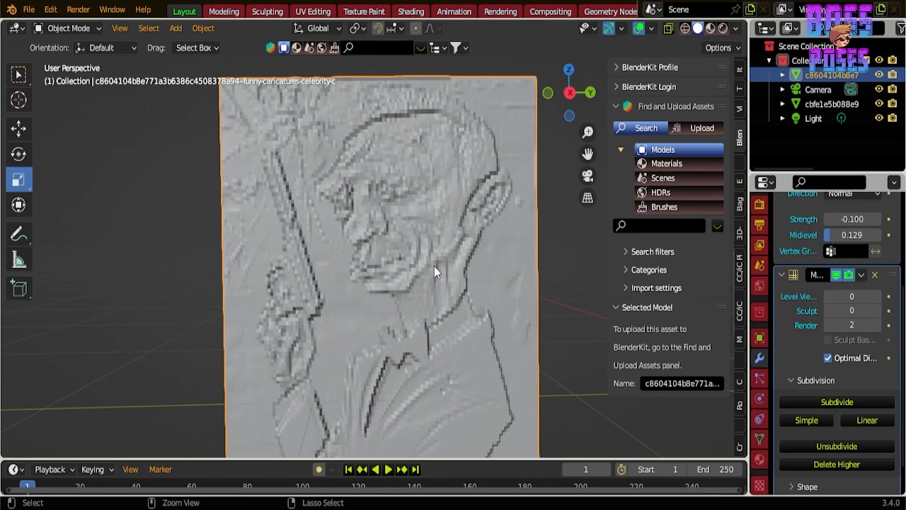
{"action": "scroll", "coordinate": [404, 234], "scroll_direction": "down", "scroll_amount": 2}
{"action": "scroll", "coordinate": [404, 235], "scroll_direction": "up", "scroll_amount": 4}
{"action": "scroll", "coordinate": [410, 199], "scroll_direction": "down", "scroll_amount": 2}
{"action": "middle_click_drag", "start_coordinate": [411, 201], "coordinate": [419, 216]}
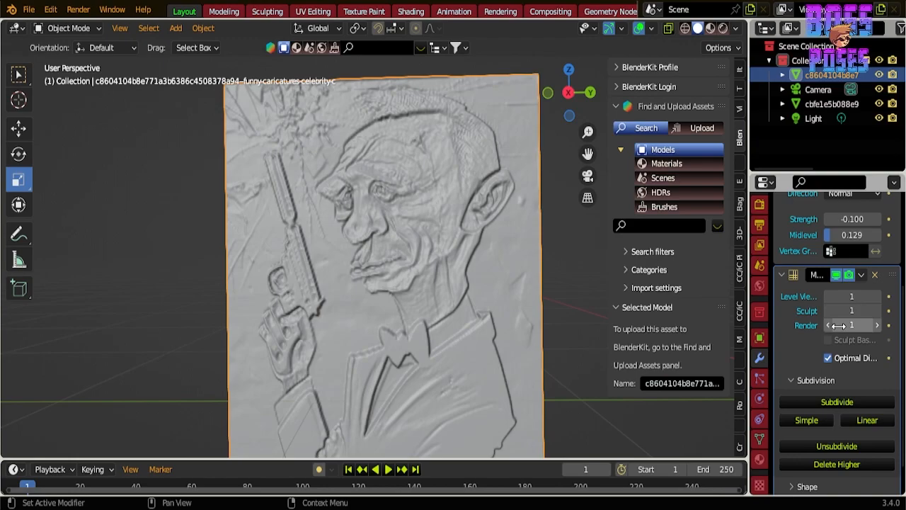
{"action": "scroll", "coordinate": [376, 228], "scroll_direction": "up", "scroll_amount": 3}
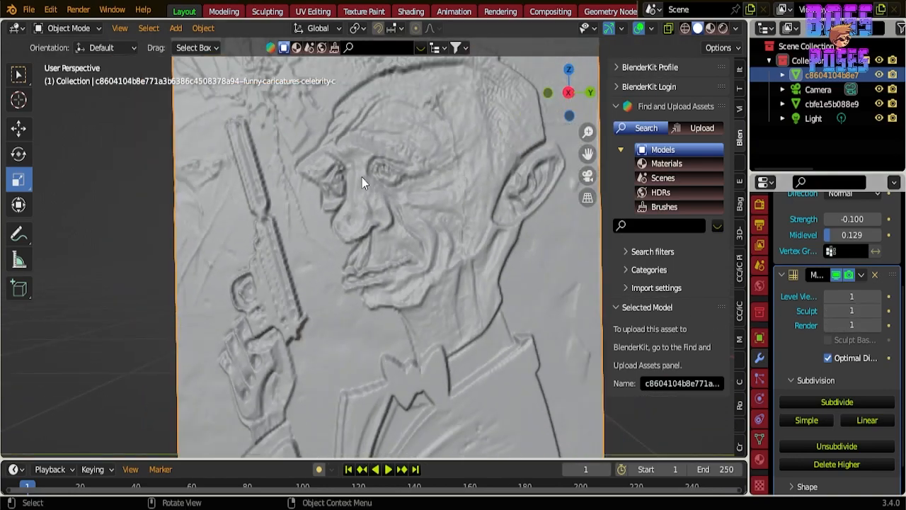
Step: Switch the caricature relief to Sculpt Mode and choose the Inflate/Deflate brush, with the view on the head
{"action": "left_click", "coordinate": [71, 28]}
{"action": "left_click", "coordinate": [59, 81]}
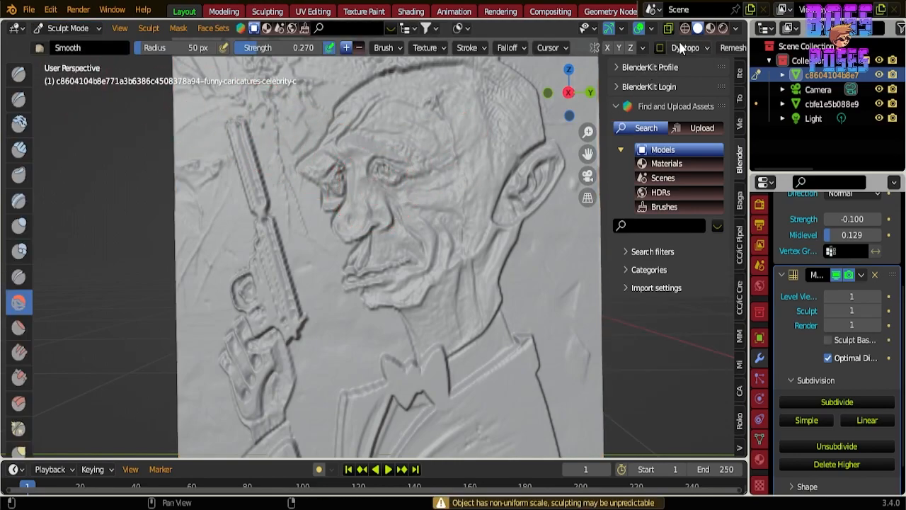
{"action": "scroll", "coordinate": [506, 233], "scroll_direction": "up", "scroll_amount": 1}
{"action": "scroll", "coordinate": [449, 319], "scroll_direction": "up", "scroll_amount": 1}
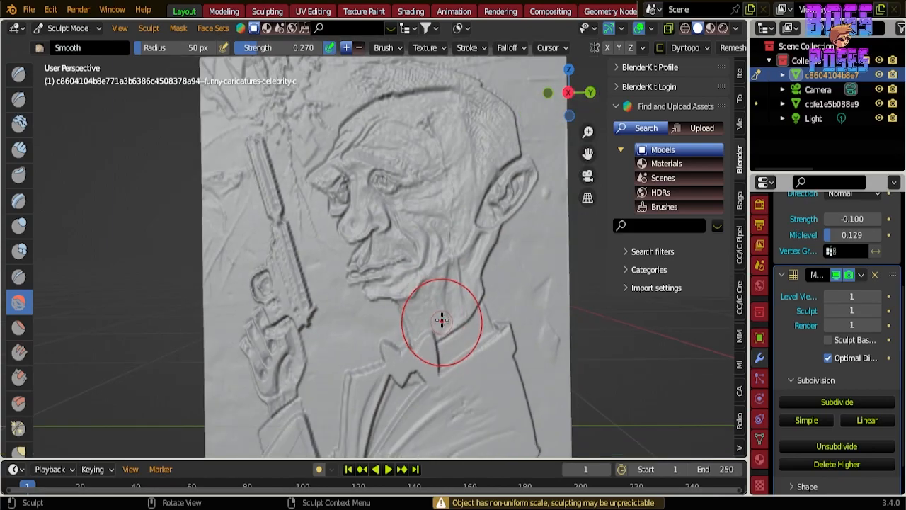
{"action": "scroll", "coordinate": [385, 224], "scroll_direction": "up", "scroll_amount": 1}
{"action": "scroll", "coordinate": [385, 224], "scroll_direction": "up", "scroll_amount": 2}
{"action": "middle_click_drag", "start_coordinate": [356, 156], "coordinate": [245, 372], "text": "shift"}
{"action": "middle_click_drag", "start_coordinate": [248, 297], "coordinate": [314, 283]}
{"action": "scroll", "coordinate": [7, 241], "scroll_direction": "down", "scroll_amount": 1}
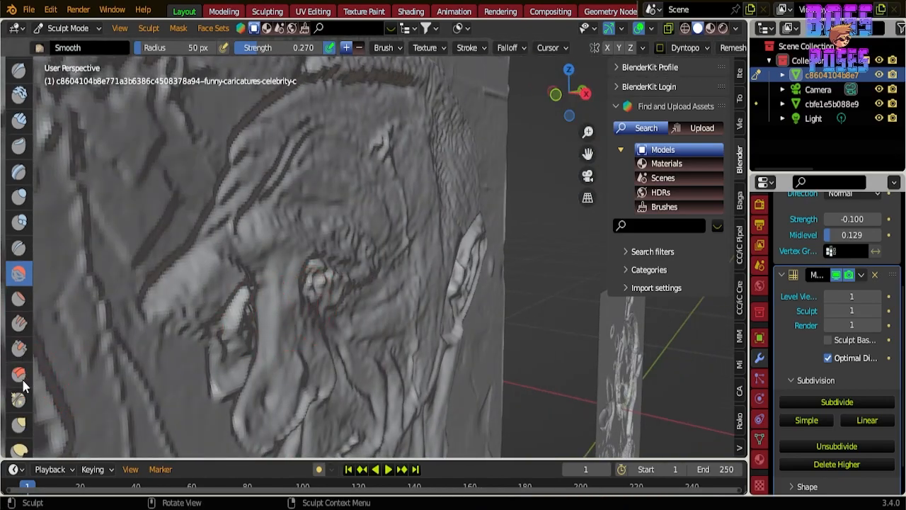
{"action": "left_click", "coordinate": [17, 203]}
{"action": "middle_click_drag", "start_coordinate": [214, 187], "coordinate": [164, 211]}
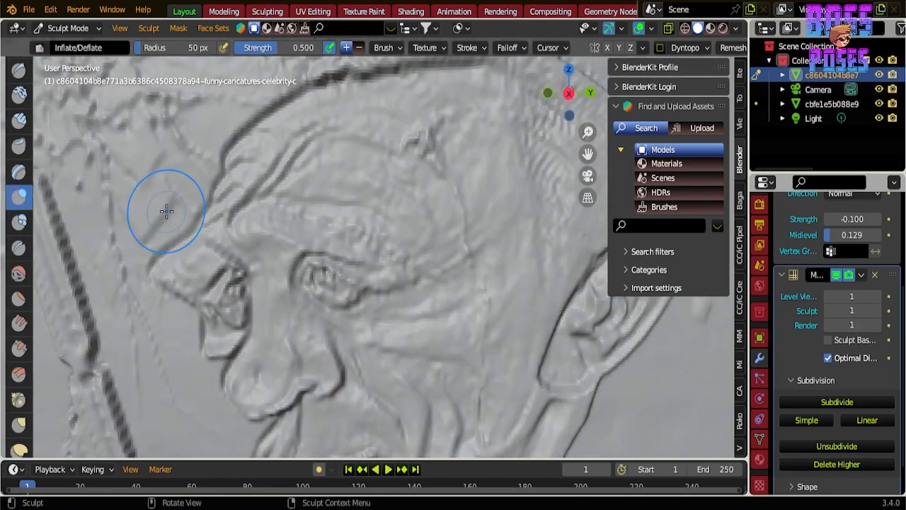
Step: Inflate the hair along the top of the head and down its back edge with strokes at strength 0.500
{"action": "scroll", "coordinate": [248, 234], "scroll_direction": "down", "scroll_amount": 2}
{"action": "middle_click_drag", "start_coordinate": [360, 166], "coordinate": [341, 313], "text": "shift"}
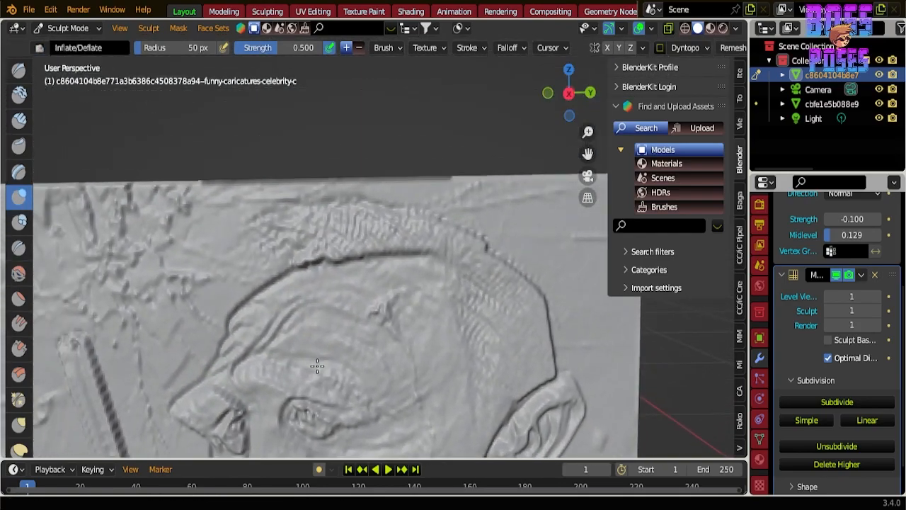
{"action": "scroll", "coordinate": [294, 248], "scroll_direction": "up", "scroll_amount": 2}
{"action": "left_click_drag", "start_coordinate": [260, 227], "coordinate": [265, 228]}
{"action": "mouse_move", "coordinate": [323, 221]}
{"action": "left_mouse_down"}
{"action": "mouse_move", "coordinate": [243, 219]}
{"action": "mouse_move", "coordinate": [441, 237]}
{"action": "mouse_move", "coordinate": [419, 212]}
{"action": "left_mouse_up"}
{"action": "left_click_drag", "start_coordinate": [508, 237], "coordinate": [495, 247]}
{"action": "left_click_drag", "start_coordinate": [517, 298], "coordinate": [533, 350]}
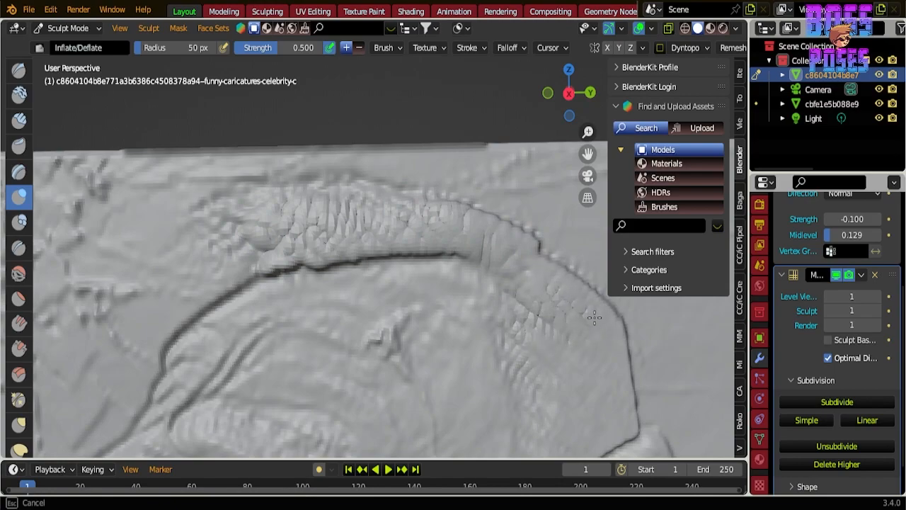
{"action": "left_click_drag", "start_coordinate": [433, 229], "coordinate": [410, 227]}
Step: Inflate the hair on the side of the head between the temple and the ear
{"action": "mouse_move", "coordinate": [468, 309]}
{"action": "middle_mouse_down", "text": "shift"}
{"action": "mouse_move", "coordinate": [315, 214]}
{"action": "mouse_move", "coordinate": [295, 155]}
{"action": "middle_mouse_up", "text": "shift"}
{"action": "mouse_move", "coordinate": [409, 175]}
{"action": "left_mouse_down"}
{"action": "mouse_move", "coordinate": [429, 236]}
{"action": "mouse_move", "coordinate": [369, 302]}
{"action": "left_mouse_up"}
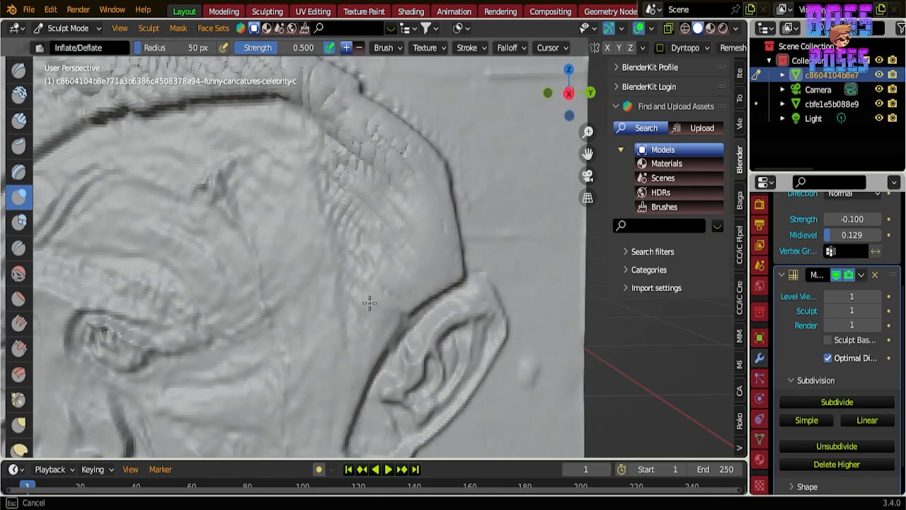
{"action": "mouse_move", "coordinate": [352, 351]}
{"action": "left_mouse_down"}
{"action": "mouse_move", "coordinate": [369, 300]}
{"action": "mouse_move", "coordinate": [335, 142]}
{"action": "mouse_move", "coordinate": [349, 271]}
{"action": "mouse_move", "coordinate": [397, 242]}
{"action": "left_mouse_up"}
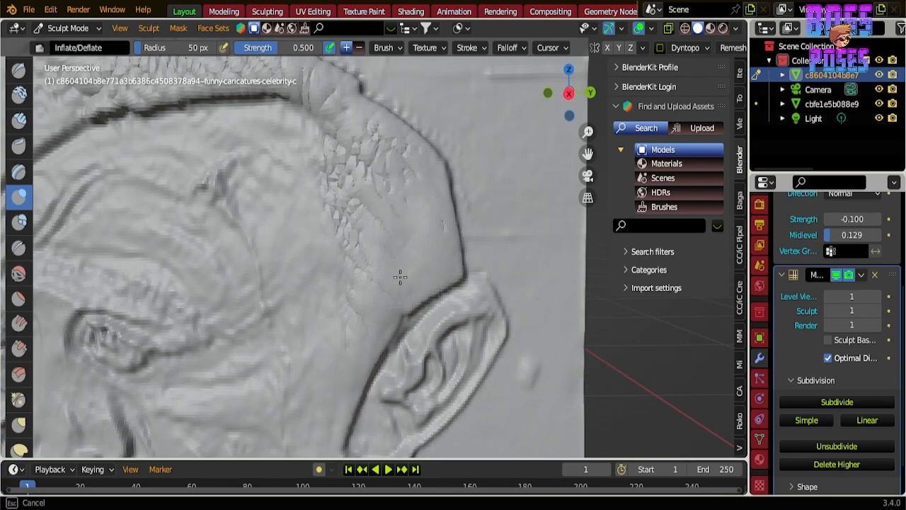
{"action": "left_click_drag", "start_coordinate": [400, 277], "coordinate": [383, 253]}
{"action": "scroll", "coordinate": [361, 234], "scroll_direction": "down", "scroll_amount": 5}
{"action": "middle_click_drag", "start_coordinate": [278, 302], "coordinate": [320, 244], "text": "shift"}
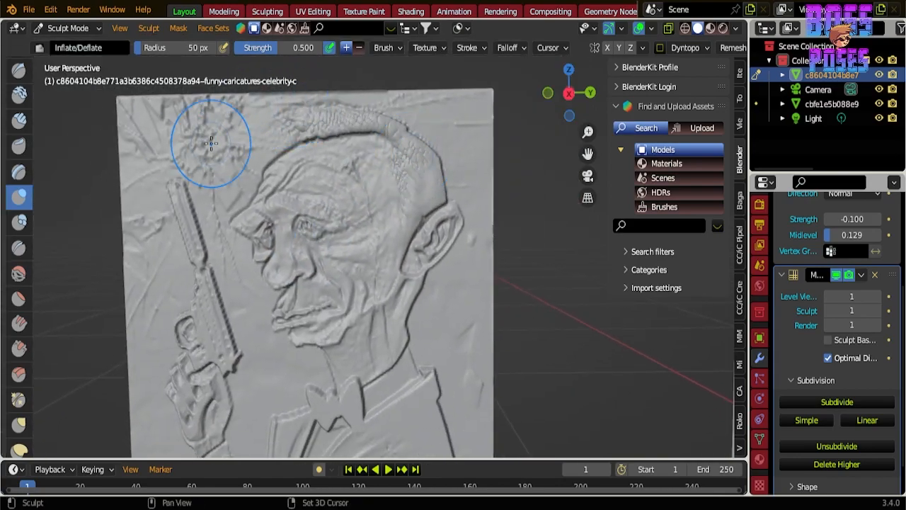
Step: Inflate the front tuft of hair above the forehead, brushing back towards the crown
{"action": "middle_click_drag", "start_coordinate": [204, 145], "coordinate": [262, 263], "text": "shift"}
{"action": "scroll", "coordinate": [318, 265], "scroll_direction": "up", "scroll_amount": 4}
{"action": "left_click_drag", "start_coordinate": [361, 188], "coordinate": [438, 146]}
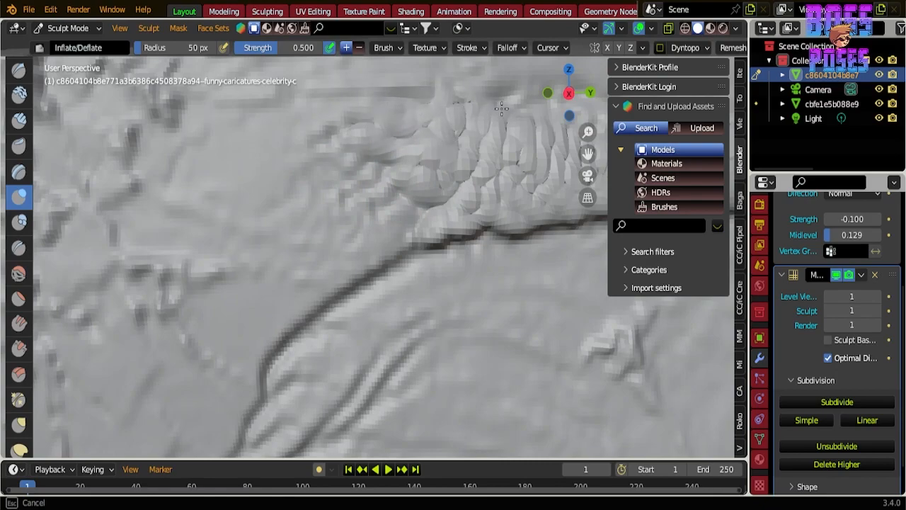
{"action": "left_click_drag", "start_coordinate": [366, 138], "coordinate": [552, 135]}
Step: Add more inflate strokes over the crown and the upper back part of the hair
{"action": "scroll", "coordinate": [538, 152], "scroll_direction": "down", "scroll_amount": 2}
{"action": "mouse_move", "coordinate": [485, 182]}
{"action": "middle_mouse_down", "text": "shift"}
{"action": "mouse_move", "coordinate": [323, 183]}
{"action": "mouse_move", "coordinate": [309, 175]}
{"action": "middle_mouse_up", "text": "shift"}
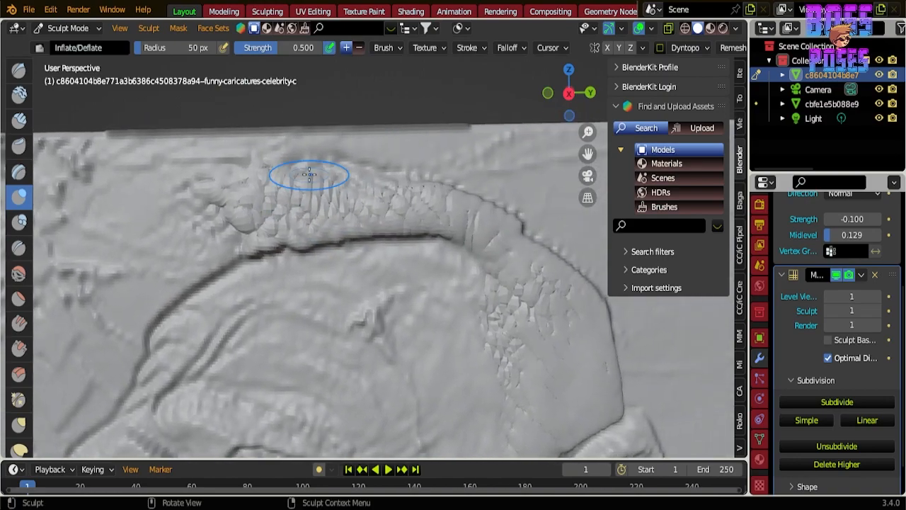
{"action": "scroll", "coordinate": [309, 175], "scroll_direction": "up", "scroll_amount": 2}
{"action": "left_click_drag", "start_coordinate": [309, 150], "coordinate": [428, 154]}
{"action": "left_click_drag", "start_coordinate": [548, 199], "coordinate": [512, 294]}
{"action": "scroll", "coordinate": [512, 293], "scroll_direction": "down", "scroll_amount": 6}
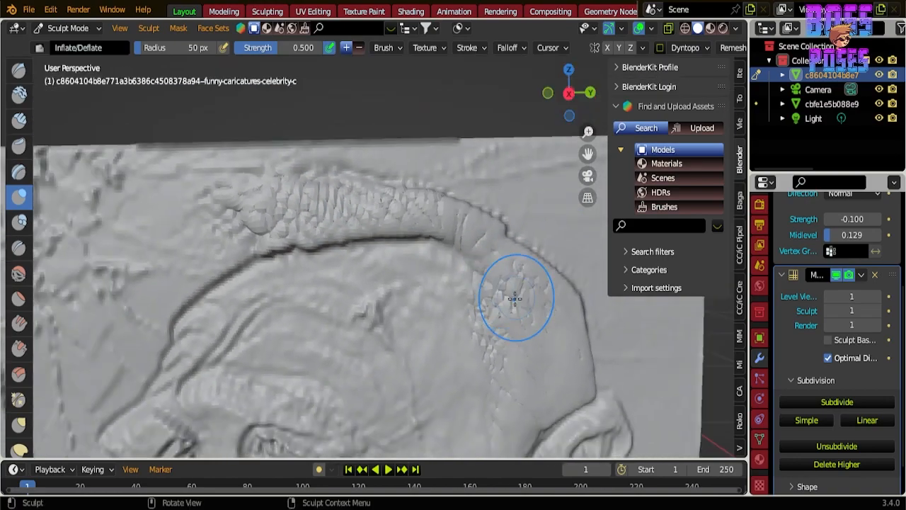
Step: Add inflate strokes to the hair behind the temple, working down the sideburn area above the ear
{"action": "scroll", "coordinate": [464, 237], "scroll_direction": "up", "scroll_amount": 4}
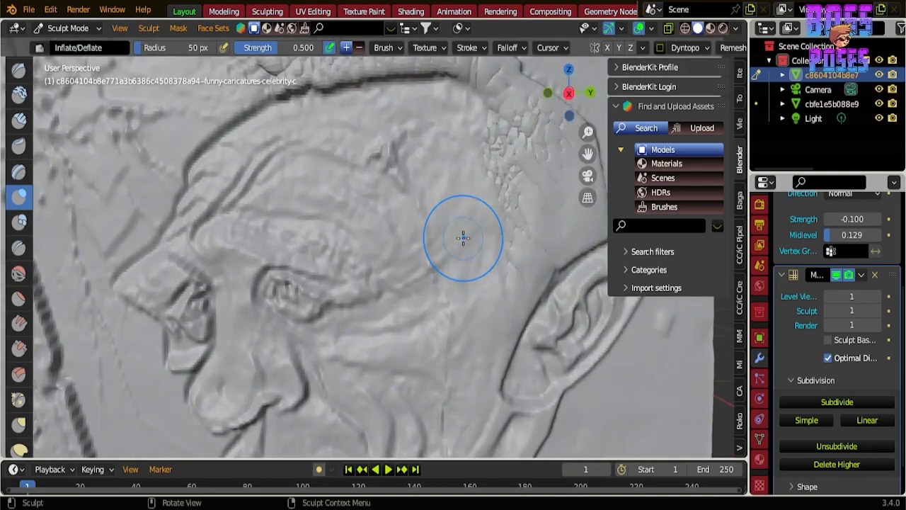
{"action": "middle_click_drag", "start_coordinate": [494, 188], "coordinate": [233, 233], "text": "shift"}
{"action": "scroll", "coordinate": [408, 181], "scroll_direction": "up", "scroll_amount": 1}
{"action": "left_click_drag", "start_coordinate": [408, 182], "coordinate": [412, 163]}
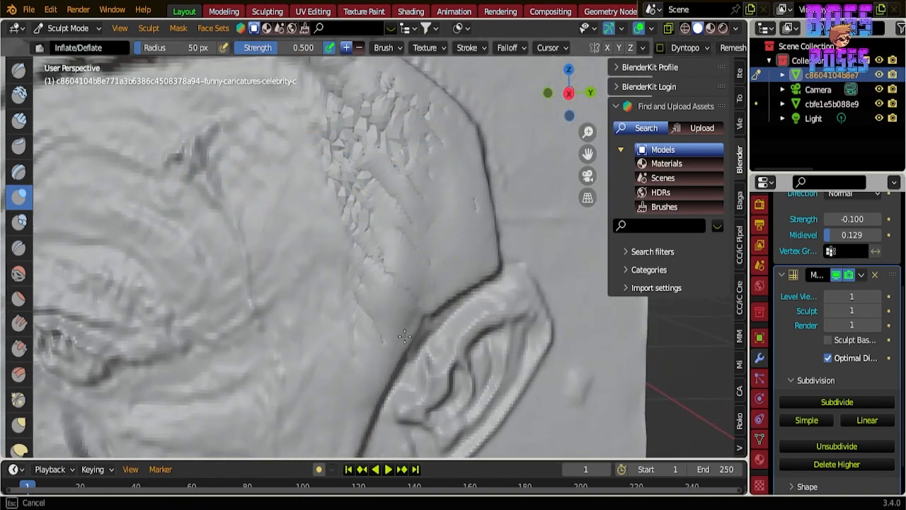
{"action": "left_click_drag", "start_coordinate": [434, 234], "coordinate": [434, 236]}
{"action": "scroll", "coordinate": [380, 269], "scroll_direction": "down", "scroll_amount": 4}
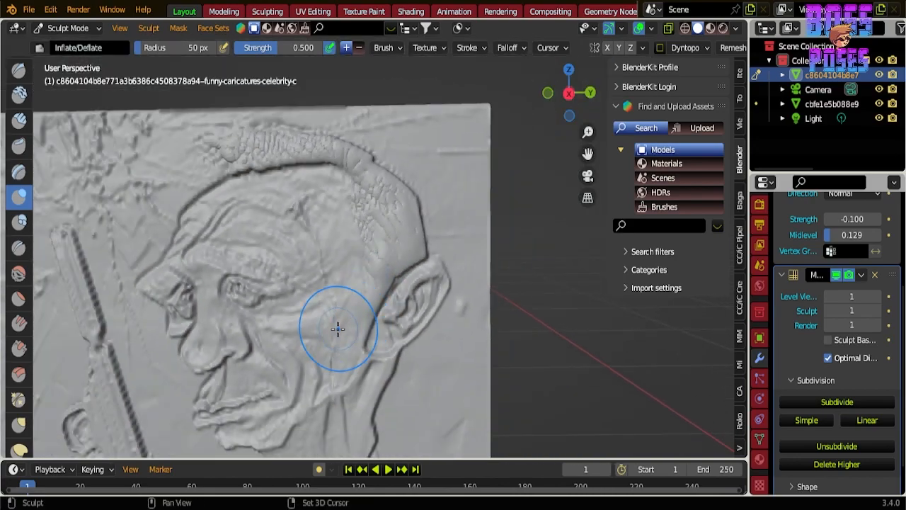
{"action": "scroll", "coordinate": [234, 153], "scroll_direction": "up", "scroll_amount": 2}
{"action": "scroll", "coordinate": [227, 150], "scroll_direction": "down", "scroll_amount": 2}
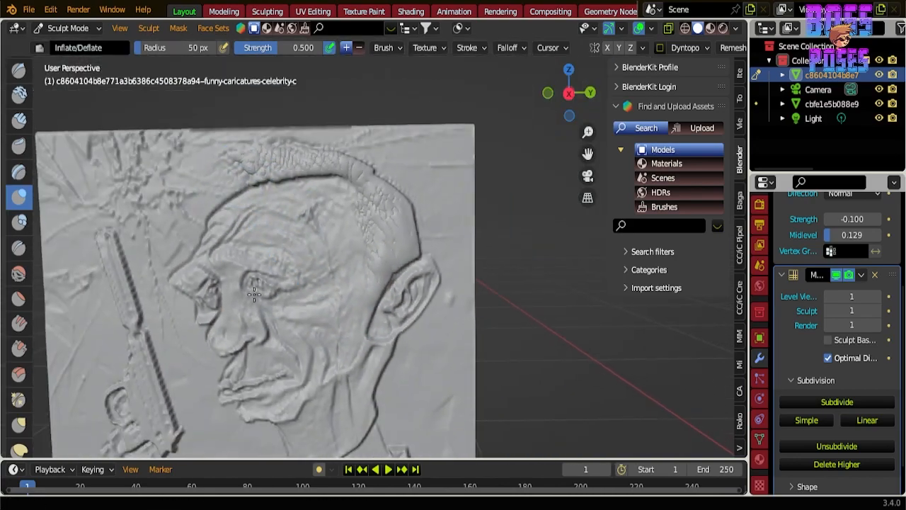
Step: Expand the Inflate/Deflate brush's stroke settings in the tool properties and look through them
{"action": "middle_click_drag", "start_coordinate": [251, 297], "coordinate": [437, 182], "text": "shift"}
{"action": "middle_click_drag", "start_coordinate": [314, 303], "coordinate": [552, 242], "text": "shift"}
{"action": "scroll", "coordinate": [369, 157], "scroll_direction": "up", "scroll_amount": 4}
{"action": "middle_click_drag", "start_coordinate": [355, 178], "coordinate": [359, 248], "text": "shift"}
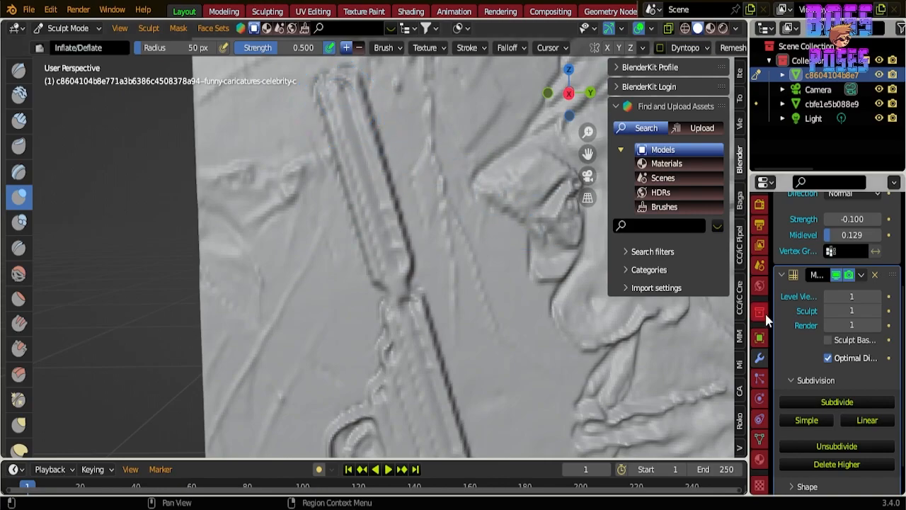
{"action": "scroll", "coordinate": [770, 254], "scroll_direction": "up", "scroll_amount": 2}
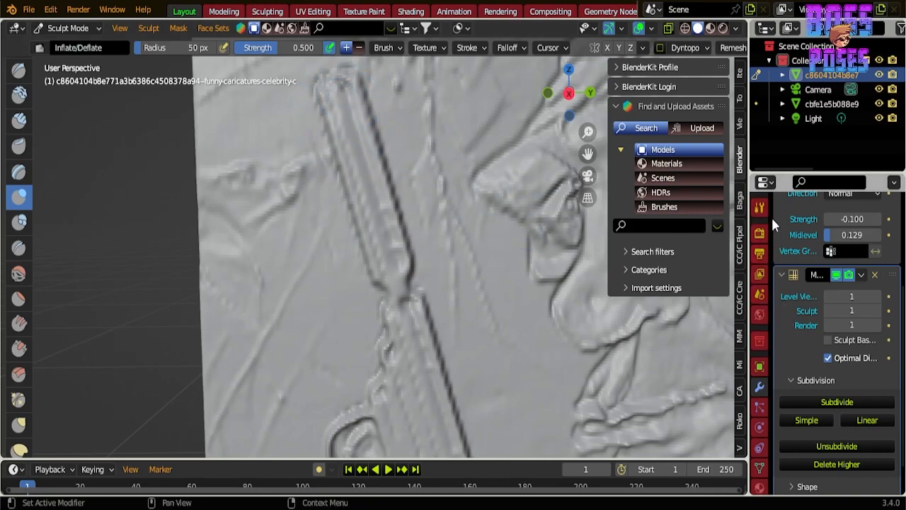
{"action": "left_click", "coordinate": [760, 207]}
{"action": "left_click", "coordinate": [808, 409]}
{"action": "scroll", "coordinate": [808, 404], "scroll_direction": "down", "scroll_amount": 6}
{"action": "scroll", "coordinate": [814, 386], "scroll_direction": "down", "scroll_amount": 1}
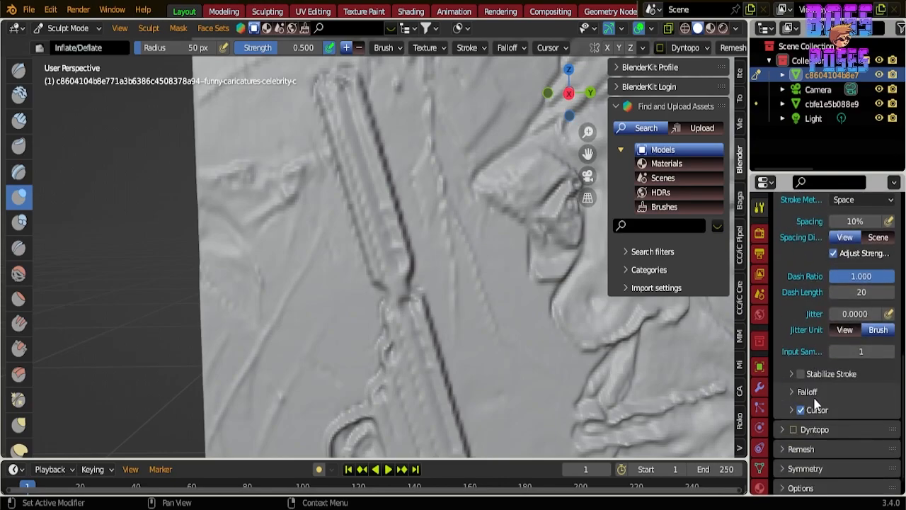
{"action": "scroll", "coordinate": [806, 369], "scroll_direction": "up", "scroll_amount": 5}
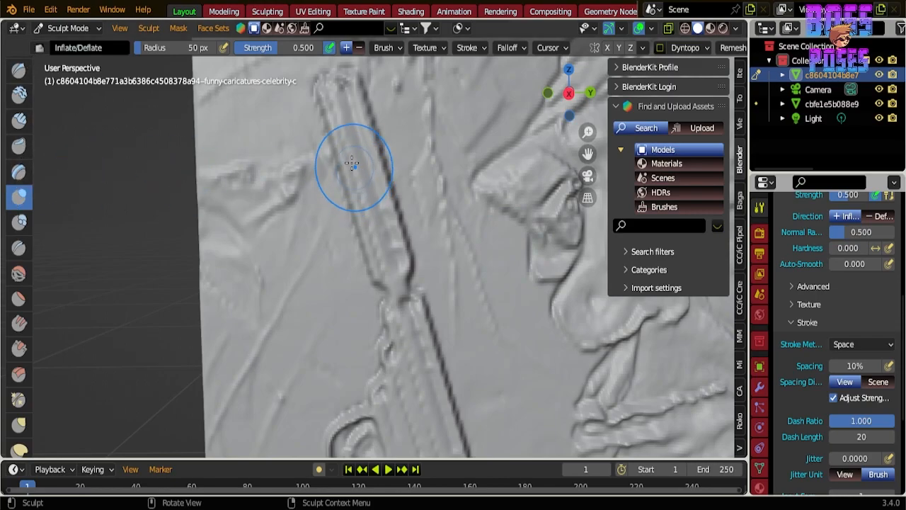
Step: Inflate the pistol in the relief, from the long front barrel down the body and around the trigger guard
{"action": "left_click_drag", "start_coordinate": [314, 101], "coordinate": [340, 101]}
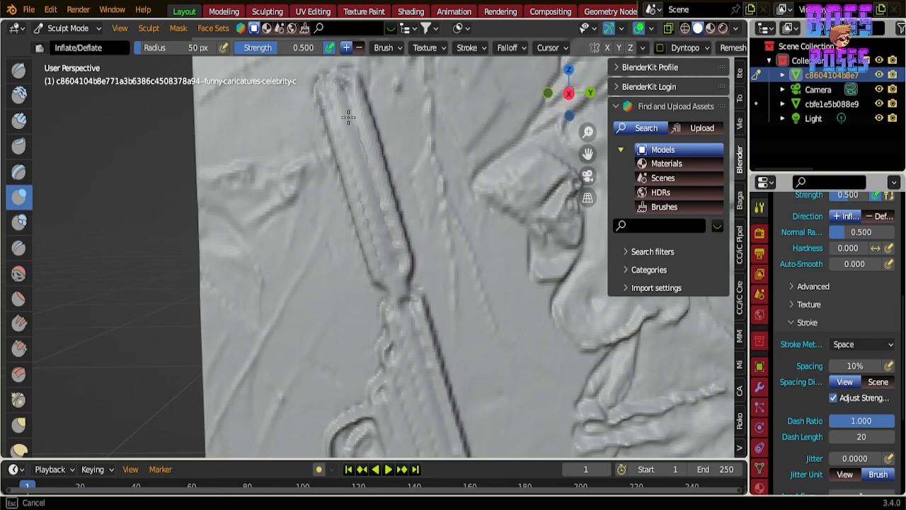
{"action": "left_click_drag", "start_coordinate": [398, 265], "coordinate": [398, 271]}
{"action": "mouse_move", "coordinate": [376, 283]}
{"action": "middle_mouse_down", "text": "shift"}
{"action": "mouse_move", "coordinate": [345, 251]}
{"action": "mouse_move", "coordinate": [319, 105]}
{"action": "middle_mouse_up", "text": "shift"}
{"action": "scroll", "coordinate": [340, 98], "scroll_direction": "up", "scroll_amount": 1}
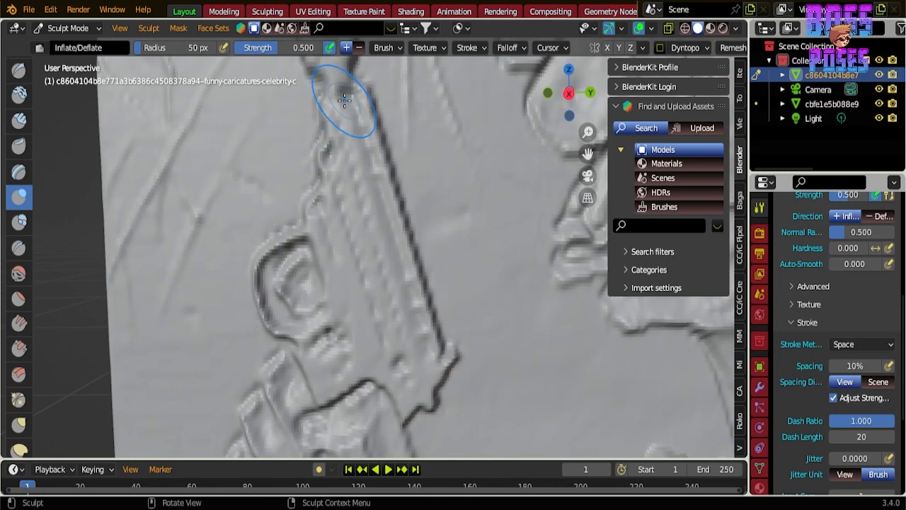
{"action": "left_click_drag", "start_coordinate": [344, 106], "coordinate": [373, 197]}
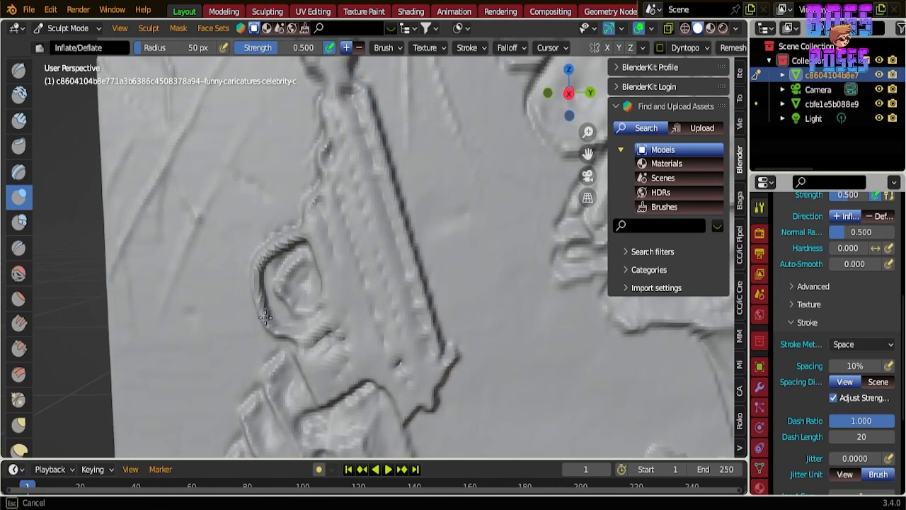
{"action": "left_click_drag", "start_coordinate": [323, 326], "coordinate": [303, 290]}
{"action": "left_click_drag", "start_coordinate": [395, 296], "coordinate": [417, 328]}
{"action": "scroll", "coordinate": [396, 310], "scroll_direction": "down", "scroll_amount": 5}
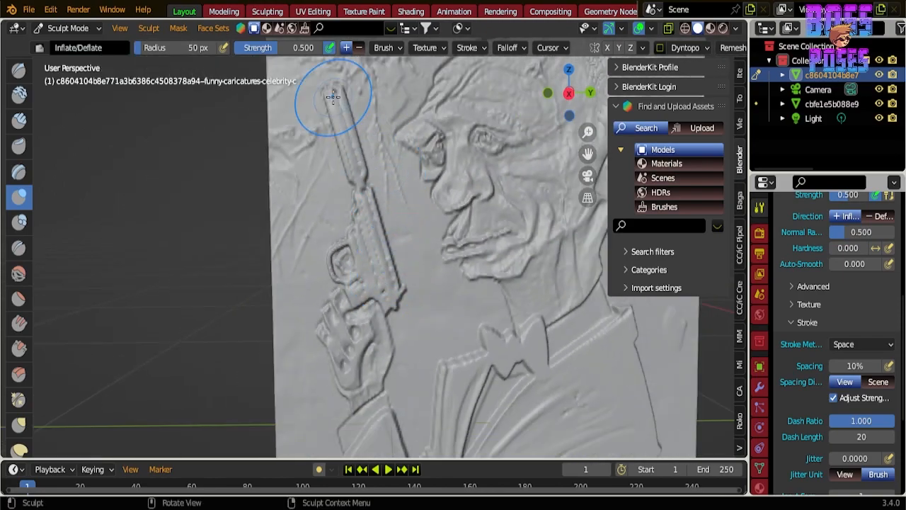
Step: Inflate the fingers, palm and wrist of the hand holding the pistol
{"action": "scroll", "coordinate": [333, 401], "scroll_direction": "up", "scroll_amount": 5}
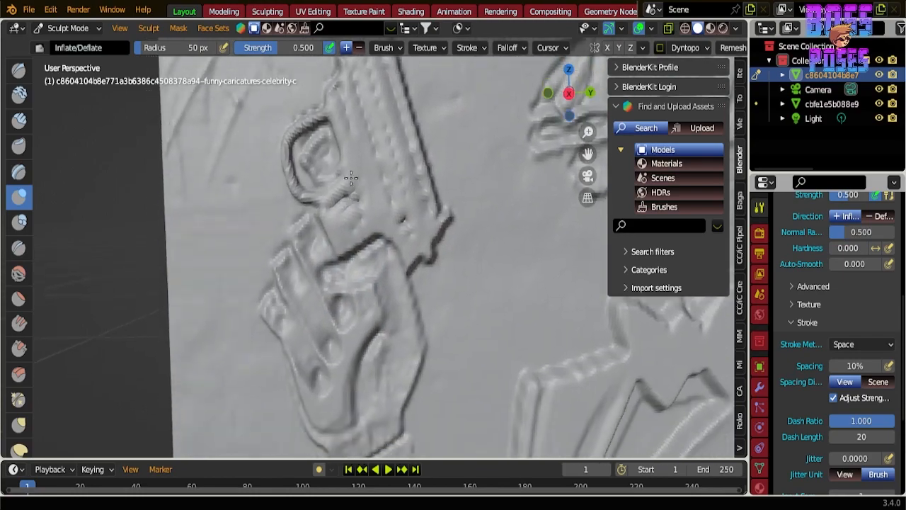
{"action": "left_click_drag", "start_coordinate": [304, 219], "coordinate": [307, 249]}
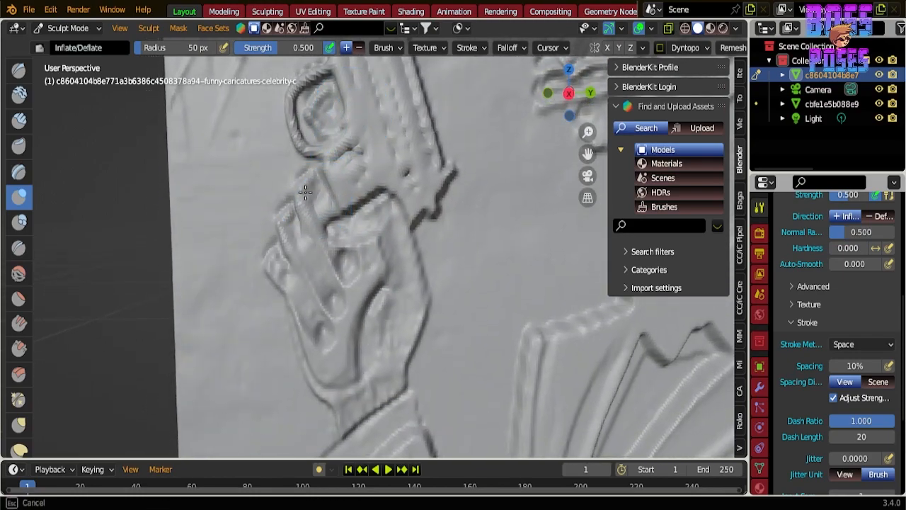
{"action": "left_click_drag", "start_coordinate": [307, 307], "coordinate": [345, 365]}
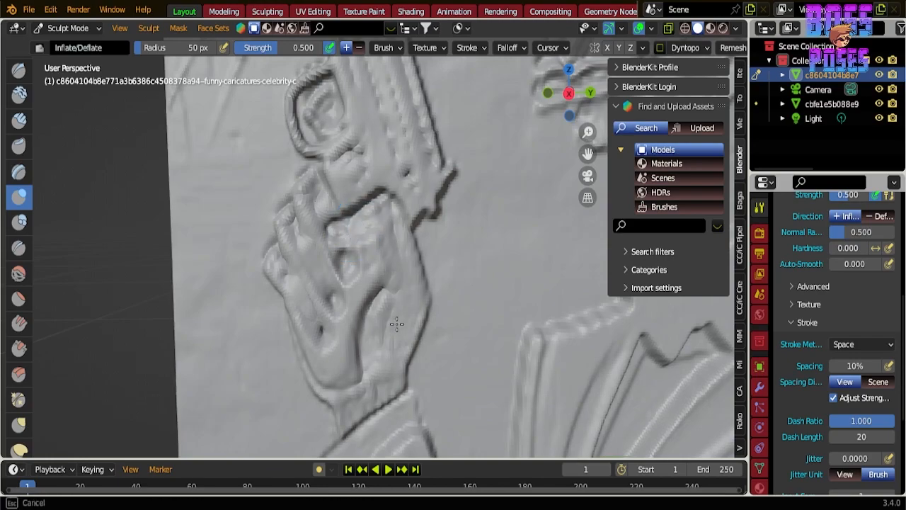
{"action": "left_click_drag", "start_coordinate": [351, 407], "coordinate": [361, 400]}
{"action": "scroll", "coordinate": [378, 385], "scroll_direction": "down", "scroll_amount": 6}
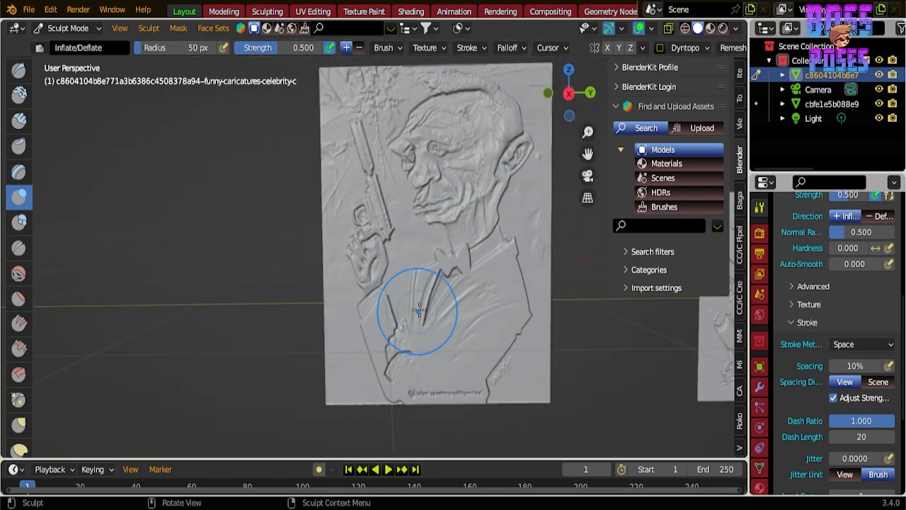
Step: Inflate the caricature's nose along the bridge, over the rounded tip and around the nostril
{"action": "scroll", "coordinate": [432, 322], "scroll_direction": "down", "scroll_amount": 2}
{"action": "mouse_move", "coordinate": [432, 323]}
{"action": "middle_mouse_down"}
{"action": "mouse_move", "coordinate": [334, 315]}
{"action": "mouse_move", "coordinate": [426, 313]}
{"action": "middle_mouse_up"}
{"action": "scroll", "coordinate": [431, 253], "scroll_direction": "up", "scroll_amount": 3}
{"action": "middle_click_drag", "start_coordinate": [389, 244], "coordinate": [322, 185]}
{"action": "middle_click_drag", "start_coordinate": [390, 230], "coordinate": [406, 290]}
{"action": "scroll", "coordinate": [312, 257], "scroll_direction": "down", "scroll_amount": 3}
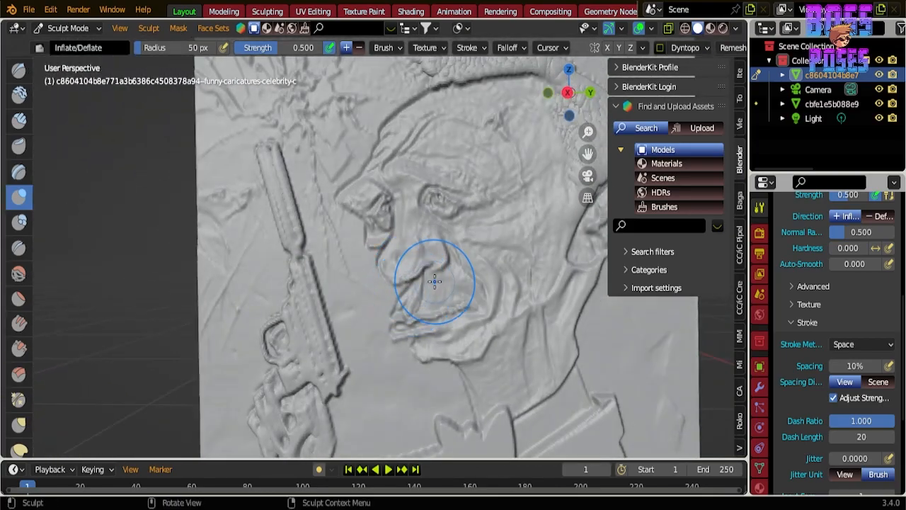
{"action": "scroll", "coordinate": [434, 281], "scroll_direction": "up", "scroll_amount": 2}
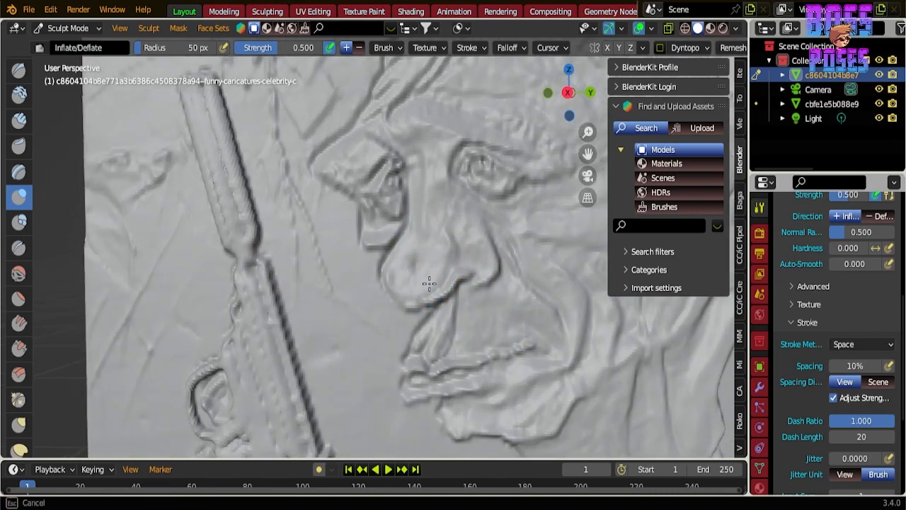
{"action": "mouse_move", "coordinate": [467, 257]}
{"action": "left_mouse_down"}
{"action": "mouse_move", "coordinate": [411, 279]}
{"action": "mouse_move", "coordinate": [408, 265]}
{"action": "left_mouse_up"}
{"action": "mouse_move", "coordinate": [409, 265]}
{"action": "left_mouse_down"}
{"action": "mouse_move", "coordinate": [416, 260]}
{"action": "mouse_move", "coordinate": [406, 286]}
{"action": "left_mouse_up"}
{"action": "mouse_move", "coordinate": [406, 286]}
{"action": "left_mouse_down"}
{"action": "mouse_move", "coordinate": [421, 294]}
{"action": "mouse_move", "coordinate": [447, 280]}
{"action": "mouse_move", "coordinate": [547, 296]}
{"action": "left_mouse_up"}
{"action": "scroll", "coordinate": [446, 290], "scroll_direction": "up", "scroll_amount": 3}
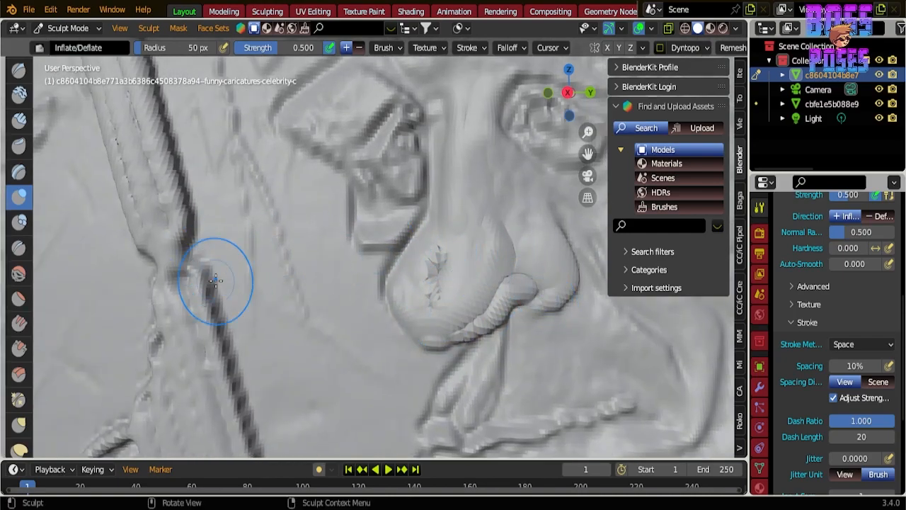
Step: Crease the outline around the nose tip and beneath the nostrils with the Crease brush at strength 0.198
{"action": "left_click", "coordinate": [23, 249]}
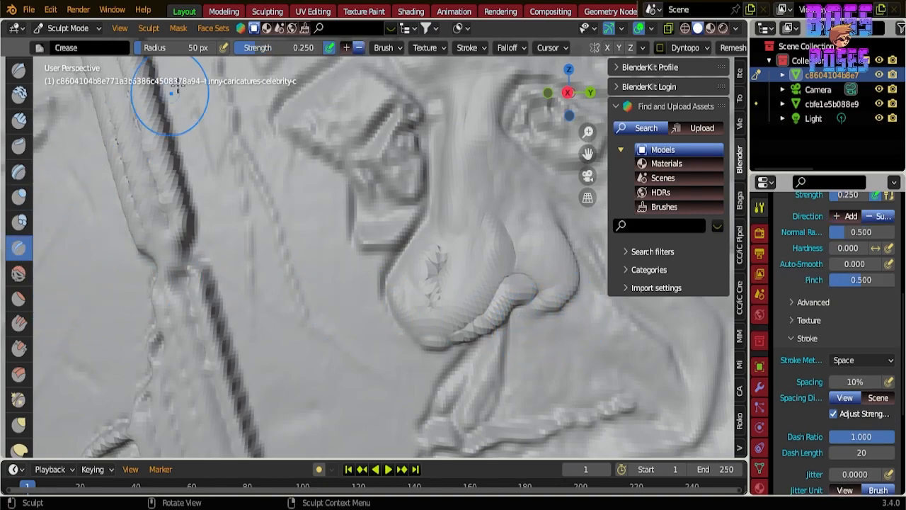
{"action": "left_click_drag", "start_coordinate": [249, 52], "coordinate": [244, 51]}
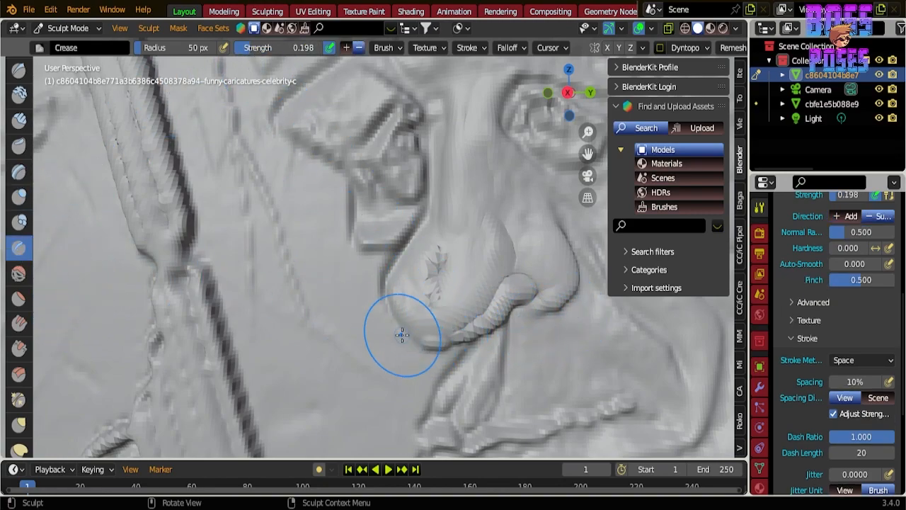
{"action": "left_click_drag", "start_coordinate": [404, 329], "coordinate": [390, 316]}
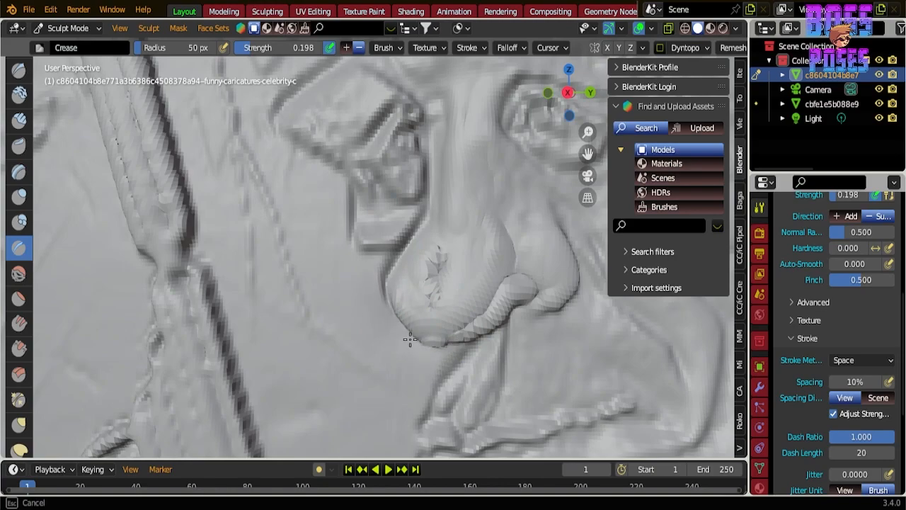
{"action": "left_click_drag", "start_coordinate": [417, 337], "coordinate": [488, 337]}
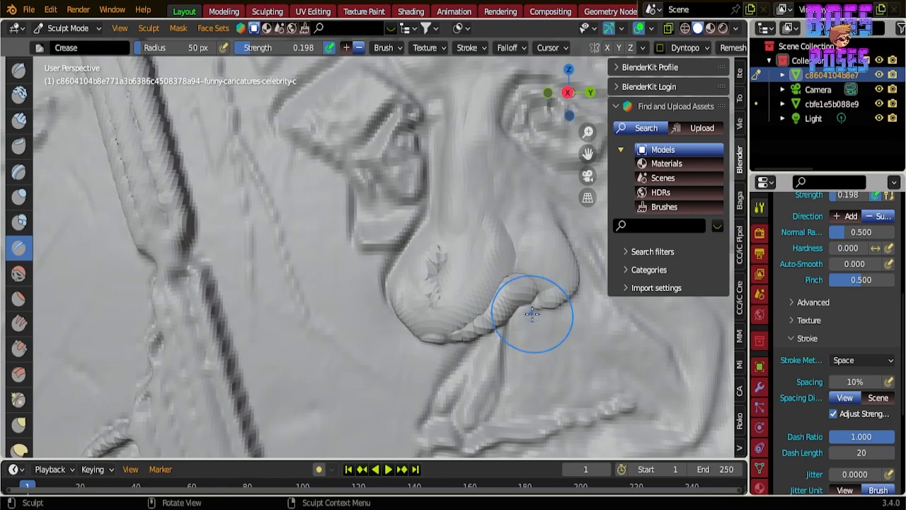
{"action": "left_click_drag", "start_coordinate": [534, 314], "coordinate": [524, 320]}
{"action": "scroll", "coordinate": [495, 326], "scroll_direction": "down", "scroll_amount": 8}
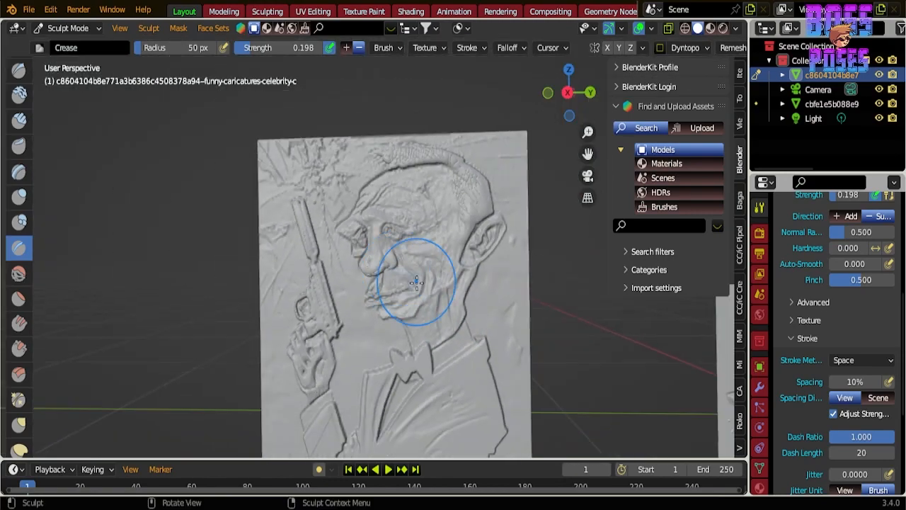
Step: Crease the edges of the brow jutting out beside the far eye
{"action": "scroll", "coordinate": [413, 278], "scroll_direction": "up", "scroll_amount": 8}
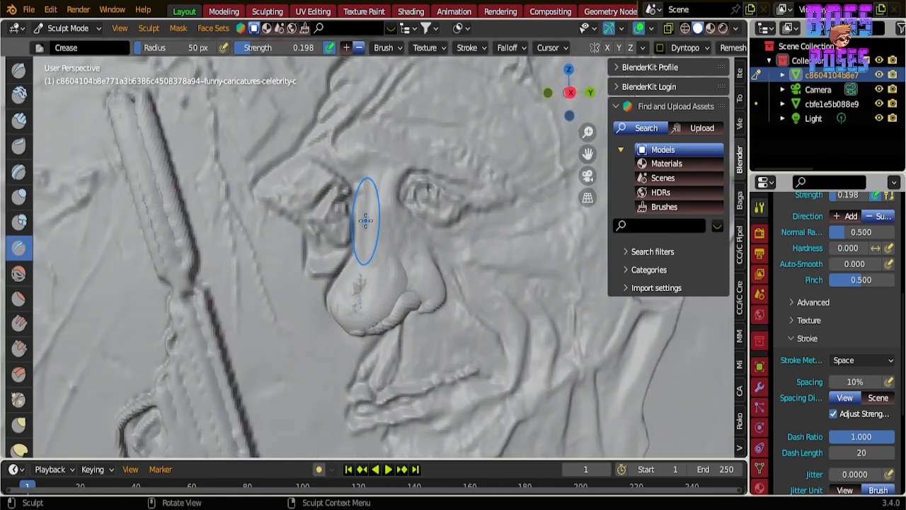
{"action": "scroll", "coordinate": [255, 198], "scroll_direction": "up", "scroll_amount": 5}
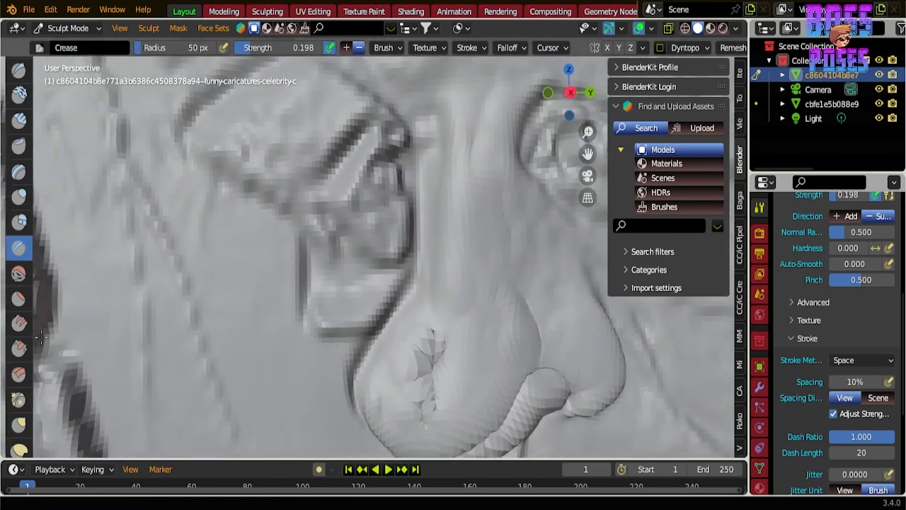
{"action": "middle_click_drag", "start_coordinate": [8, 330], "coordinate": [116, 352], "text": "shift"}
{"action": "middle_click_drag", "start_coordinate": [239, 186], "coordinate": [664, 344], "text": "shift"}
{"action": "middle_click_drag", "start_coordinate": [284, 195], "coordinate": [290, 188], "text": "shift"}
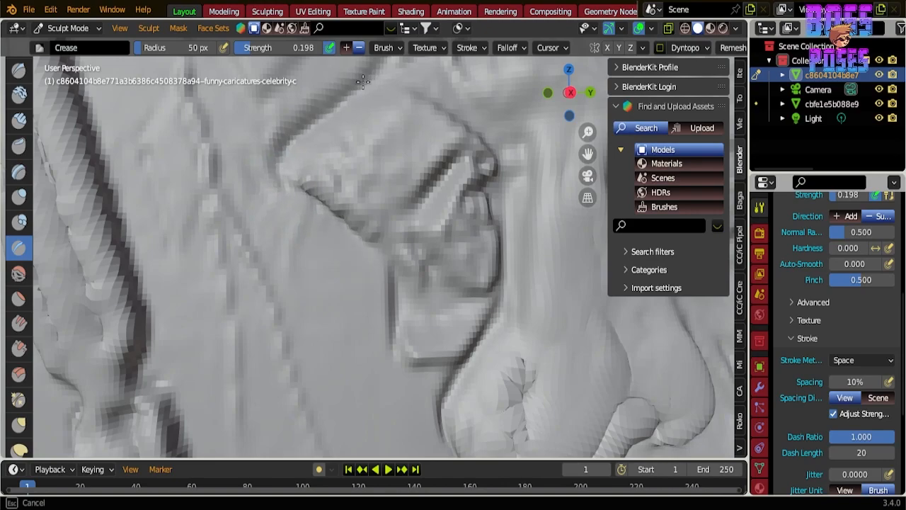
{"action": "left_click_drag", "start_coordinate": [291, 147], "coordinate": [280, 162]}
Step: Crease the forehead's profile edge from the jutting brow upwards
{"action": "mouse_move", "coordinate": [349, 117]}
{"action": "middle_mouse_down", "text": "shift"}
{"action": "mouse_move", "coordinate": [222, 389]}
{"action": "mouse_move", "coordinate": [195, 403]}
{"action": "middle_mouse_up", "text": "shift"}
{"action": "scroll", "coordinate": [354, 235], "scroll_direction": "down", "scroll_amount": 1}
{"action": "middle_click_drag", "start_coordinate": [424, 158], "coordinate": [338, 283], "text": "shift"}
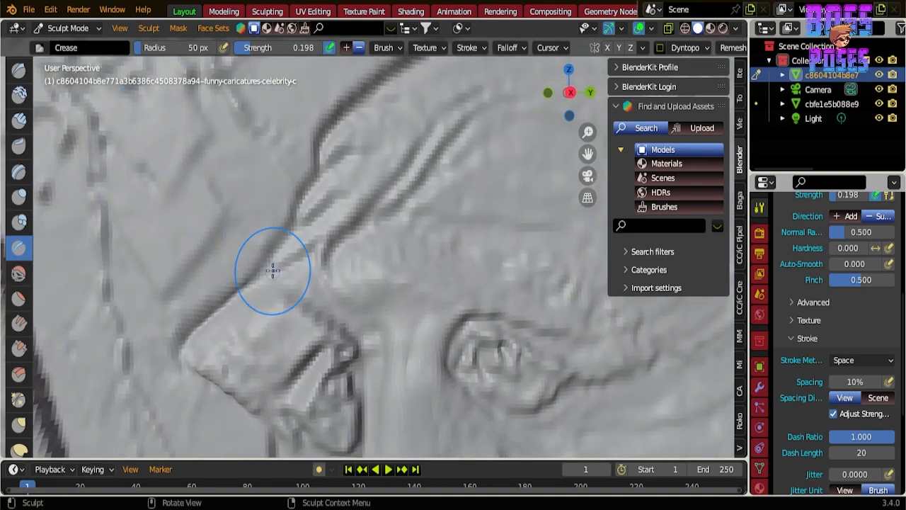
{"action": "scroll", "coordinate": [269, 271], "scroll_direction": "up", "scroll_amount": 1}
{"action": "middle_click_drag", "start_coordinate": [242, 277], "coordinate": [228, 277], "text": "shift"}
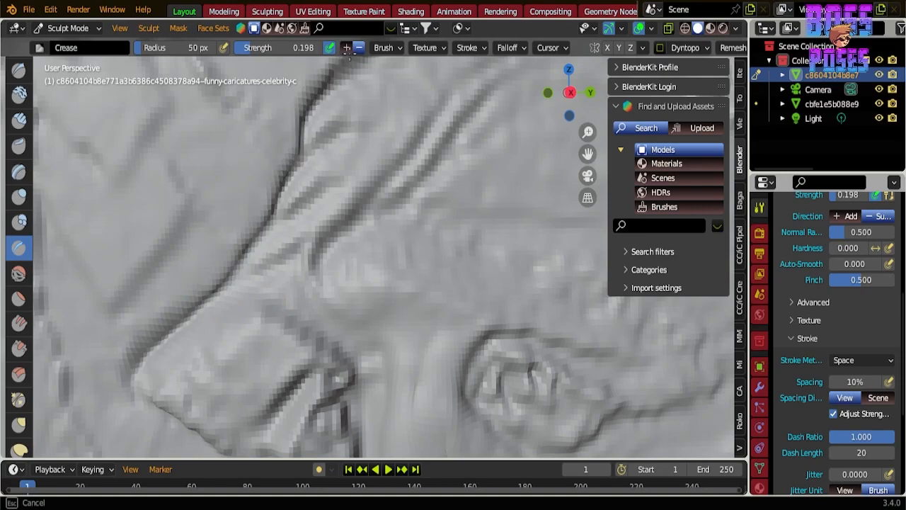
{"action": "middle_click_drag", "start_coordinate": [318, 101], "coordinate": [315, 95], "text": "shift"}
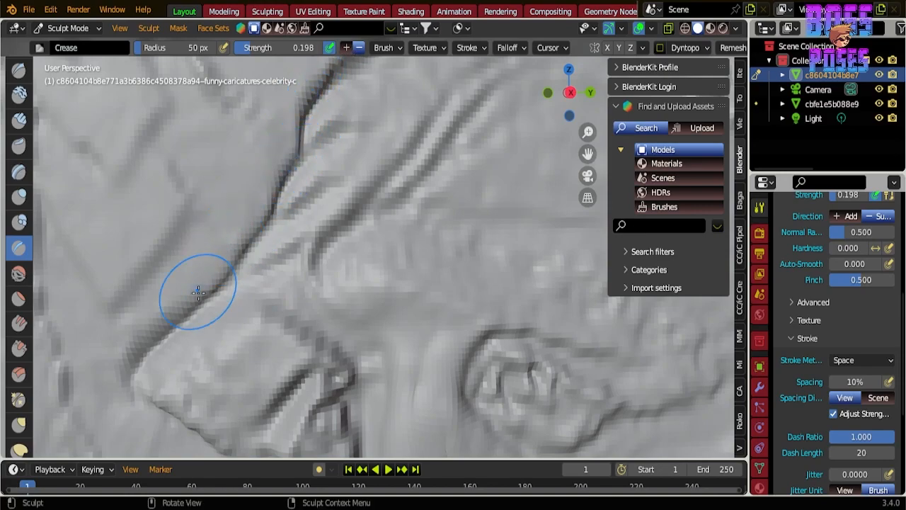
{"action": "middle_click_drag", "start_coordinate": [280, 352], "coordinate": [235, 424], "text": "shift"}
Step: Crease the curved edge along the top of the forehead up to the hairline
{"action": "middle_click_drag", "start_coordinate": [238, 60], "coordinate": [158, 112], "text": "shift"}
{"action": "middle_click_drag", "start_coordinate": [679, 298], "coordinate": [665, 312], "text": "shift"}
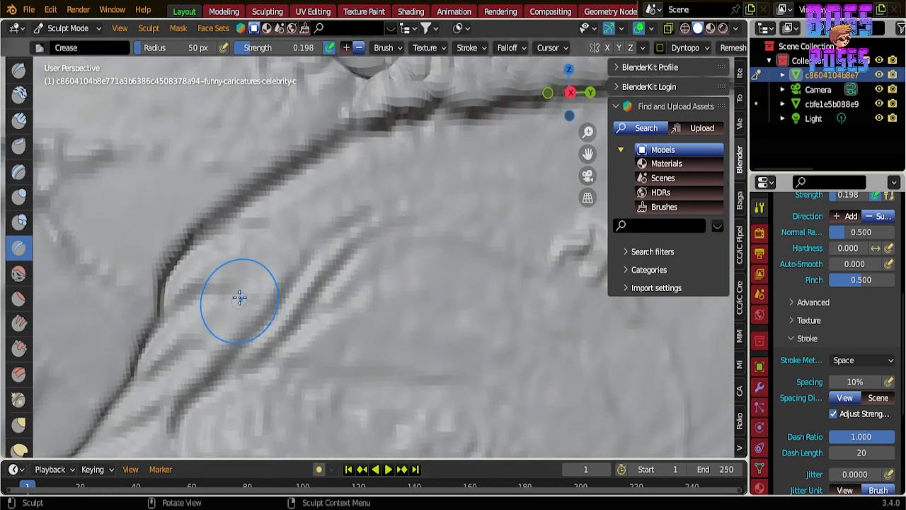
{"action": "left_click_drag", "start_coordinate": [196, 219], "coordinate": [232, 194]}
{"action": "mouse_move", "coordinate": [361, 125]}
{"action": "left_mouse_down"}
{"action": "mouse_move", "coordinate": [283, 170]}
{"action": "mouse_move", "coordinate": [187, 251]}
{"action": "mouse_move", "coordinate": [255, 191]}
{"action": "mouse_move", "coordinate": [336, 141]}
{"action": "left_mouse_up"}
{"action": "scroll", "coordinate": [319, 196], "scroll_direction": "down", "scroll_amount": 8}
{"action": "scroll", "coordinate": [399, 257], "scroll_direction": "up", "scroll_amount": 4}
Step: Crease the upper lip's profile edge from beneath the nose tip down to the mouth
{"action": "mouse_move", "coordinate": [413, 298]}
{"action": "middle_mouse_down", "text": "shift"}
{"action": "mouse_move", "coordinate": [354, 136]}
{"action": "mouse_move", "coordinate": [356, 159]}
{"action": "middle_mouse_up", "text": "shift"}
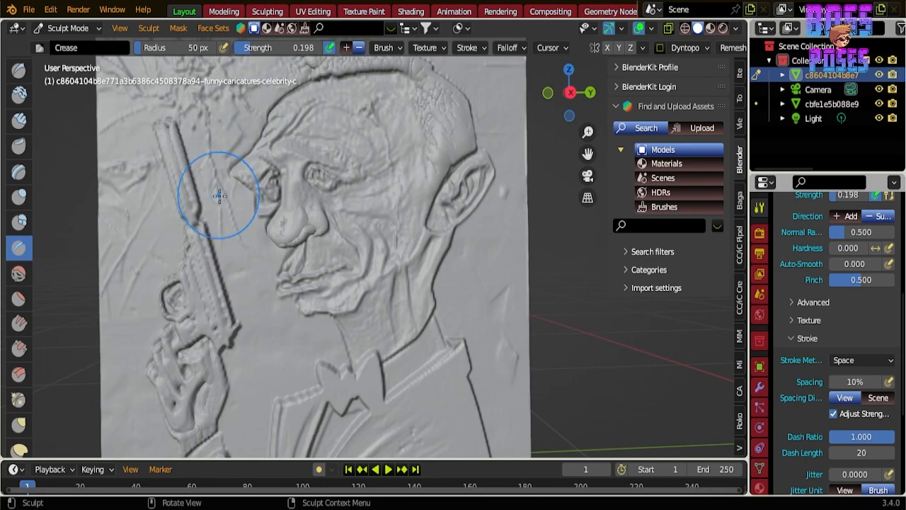
{"action": "scroll", "coordinate": [215, 187], "scroll_direction": "up", "scroll_amount": 3}
{"action": "scroll", "coordinate": [132, 212], "scroll_direction": "up", "scroll_amount": 1}
{"action": "scroll", "coordinate": [386, 204], "scroll_direction": "up", "scroll_amount": 1}
{"action": "mouse_move", "coordinate": [386, 203]}
{"action": "middle_mouse_down", "text": "shift"}
{"action": "mouse_move", "coordinate": [485, 203]}
{"action": "mouse_move", "coordinate": [470, 225]}
{"action": "middle_mouse_up", "text": "shift"}
{"action": "scroll", "coordinate": [325, 253], "scroll_direction": "up", "scroll_amount": 2}
{"action": "left_click_drag", "start_coordinate": [325, 206], "coordinate": [315, 215]}
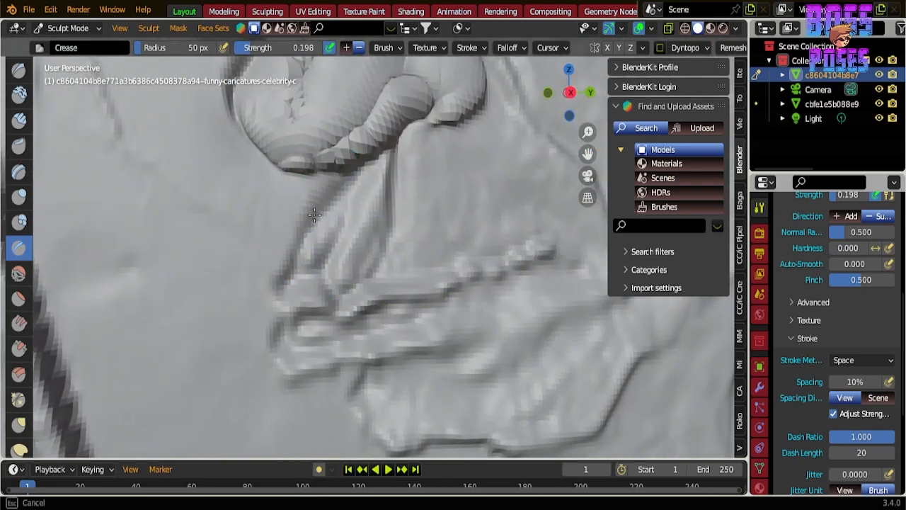
{"action": "left_click_drag", "start_coordinate": [287, 271], "coordinate": [307, 227]}
{"action": "left_click_drag", "start_coordinate": [341, 195], "coordinate": [357, 176]}
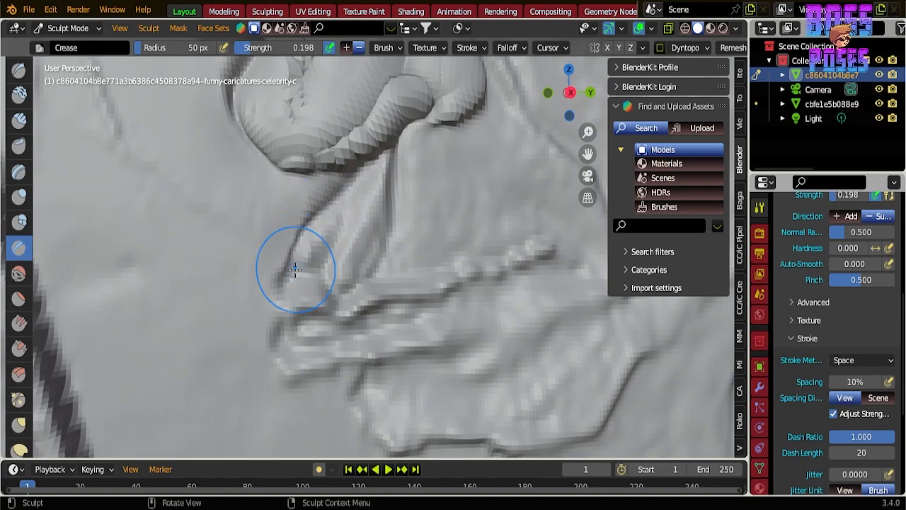
Step: Crease the front and underside of the protruding lower lip, reducing the Crease brush radius to 38 px
{"action": "mouse_move", "coordinate": [275, 336]}
{"action": "left_mouse_down"}
{"action": "mouse_move", "coordinate": [284, 379]}
{"action": "mouse_move", "coordinate": [330, 370]}
{"action": "left_mouse_up"}
{"action": "scroll", "coordinate": [294, 406], "scroll_direction": "up", "scroll_amount": 1}
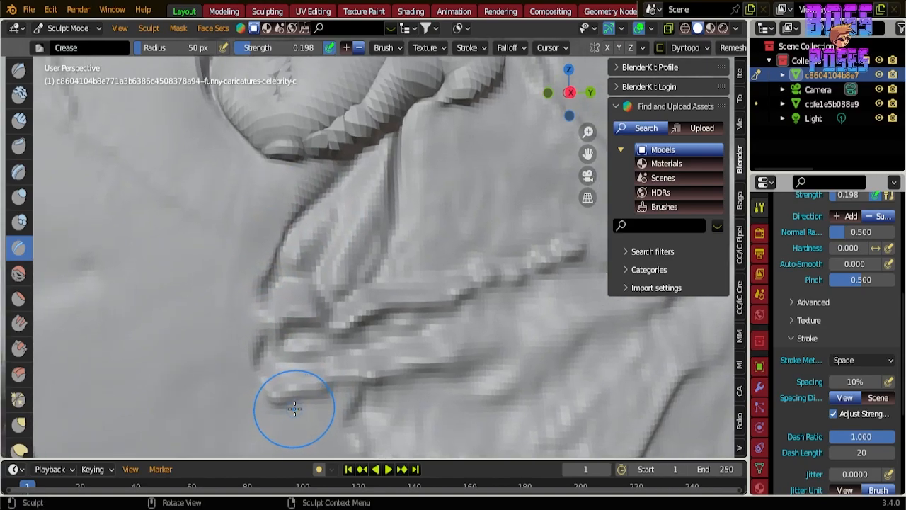
{"action": "middle_click_drag", "start_coordinate": [289, 406], "coordinate": [283, 376], "text": "shift"}
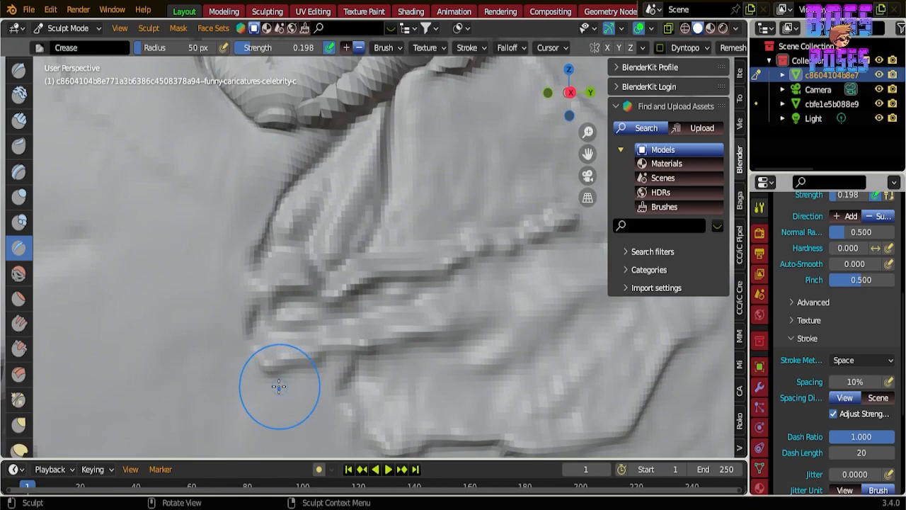
{"action": "left_click_drag", "start_coordinate": [163, 51], "coordinate": [160, 51]}
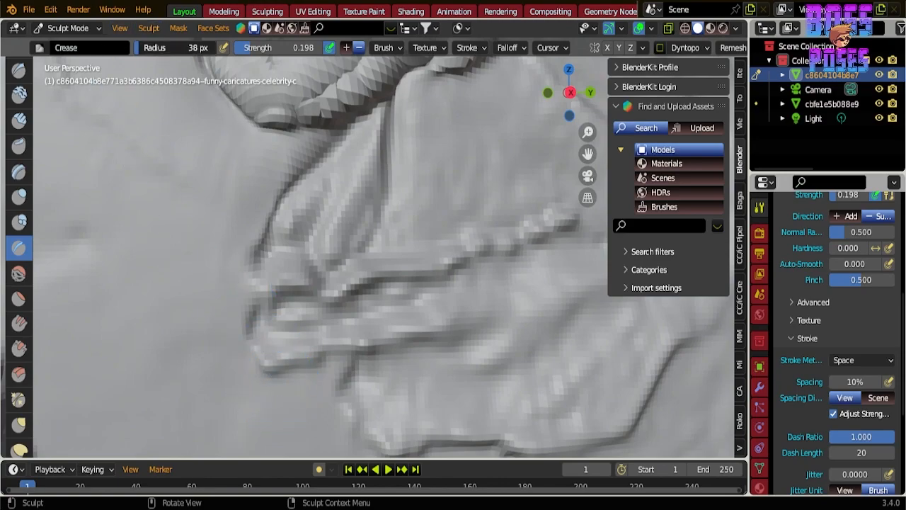
{"action": "left_click_drag", "start_coordinate": [280, 370], "coordinate": [297, 364]}
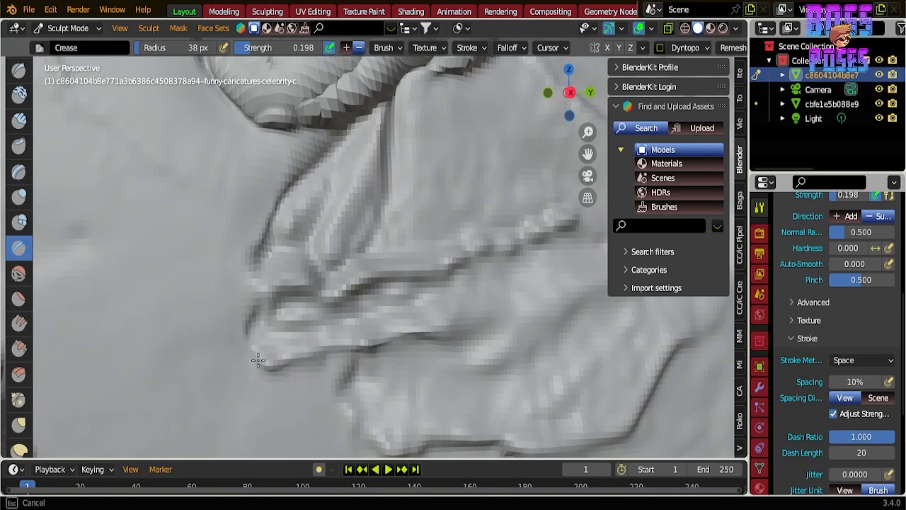
{"action": "left_click_drag", "start_coordinate": [255, 360], "coordinate": [287, 365]}
Step: Crease the notch under the lower lip and the bottom edge of the chin
{"action": "middle_click_drag", "start_coordinate": [289, 364], "coordinate": [340, 318]}
{"action": "left_click_drag", "start_coordinate": [359, 397], "coordinate": [358, 356]}
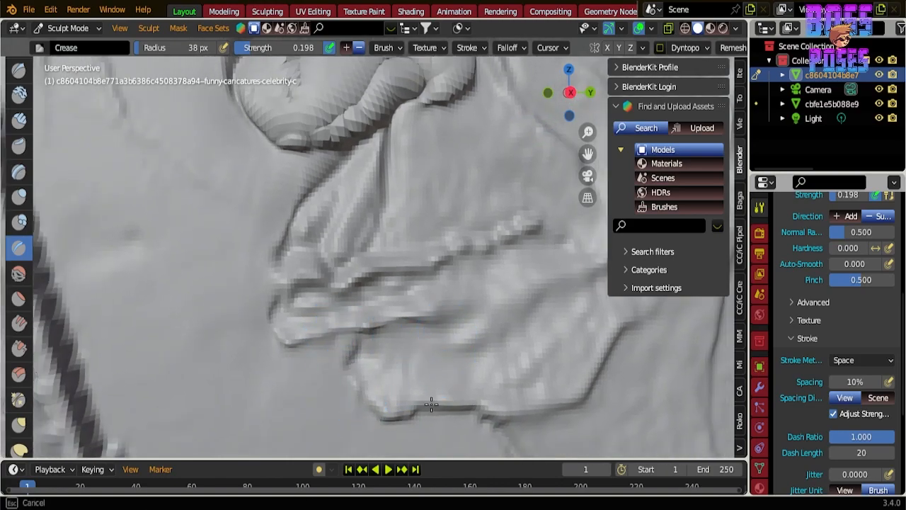
{"action": "left_click_drag", "start_coordinate": [479, 416], "coordinate": [488, 425]}
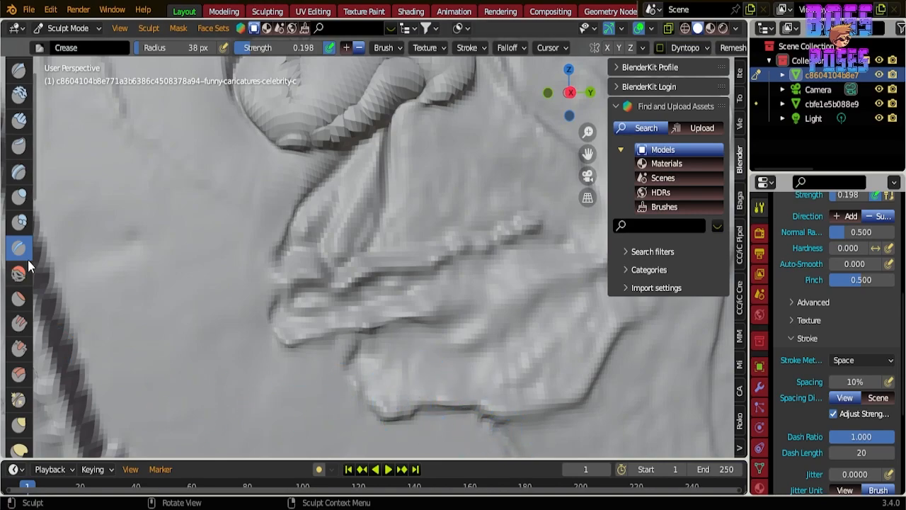
Step: Inflate the chin with the Inflate/Deflate brush at strength 0.500, and crease its front outline and the jaw edge at strength 0.198
{"action": "left_click", "coordinate": [19, 196]}
{"action": "left_click_drag", "start_coordinate": [370, 380], "coordinate": [374, 374]}
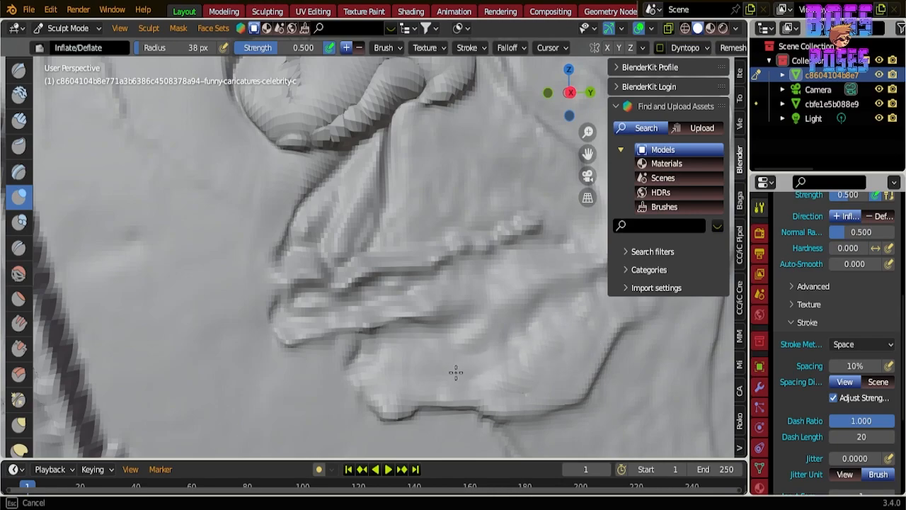
{"action": "left_click", "coordinate": [19, 248]}
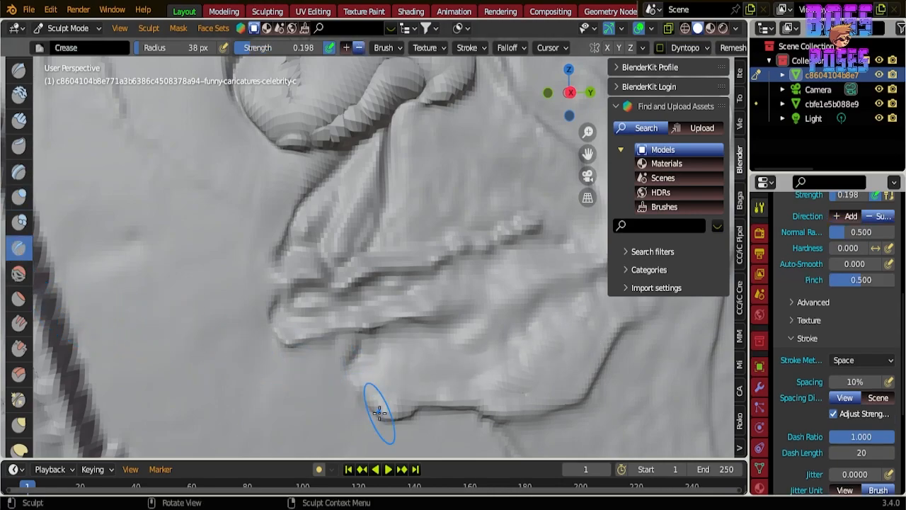
{"action": "left_click_drag", "start_coordinate": [343, 366], "coordinate": [367, 395]}
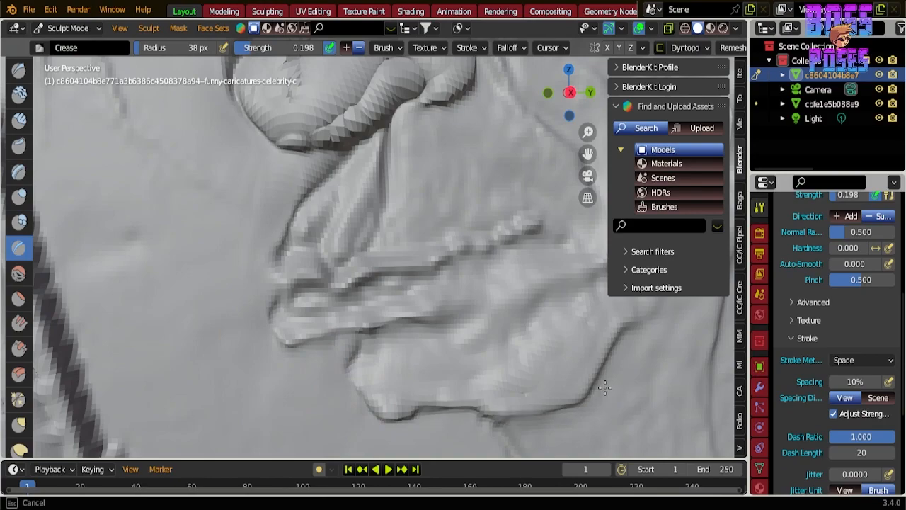
{"action": "left_click_drag", "start_coordinate": [597, 386], "coordinate": [588, 371]}
Step: Crease the lower lid and outer corner of the near eye
{"action": "scroll", "coordinate": [576, 354], "scroll_direction": "down", "scroll_amount": 6}
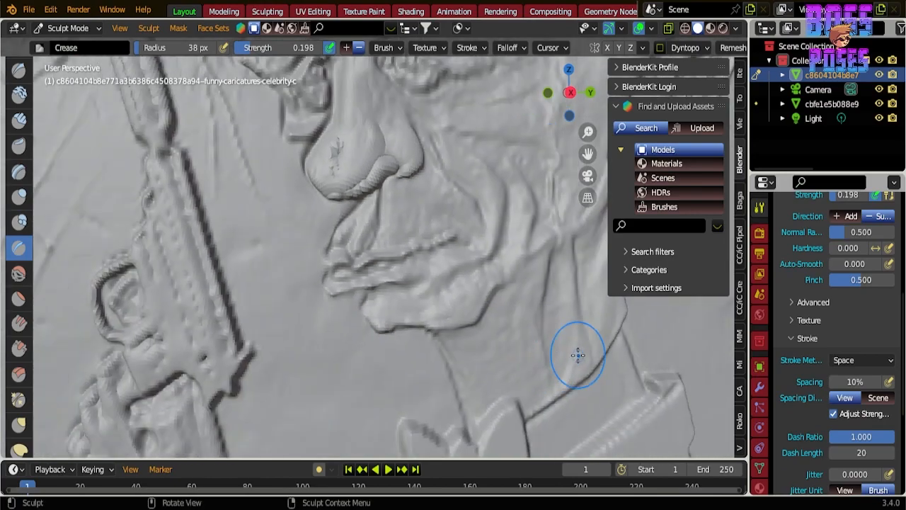
{"action": "scroll", "coordinate": [437, 314], "scroll_direction": "up", "scroll_amount": 6}
{"action": "scroll", "coordinate": [311, 231], "scroll_direction": "up", "scroll_amount": 6}
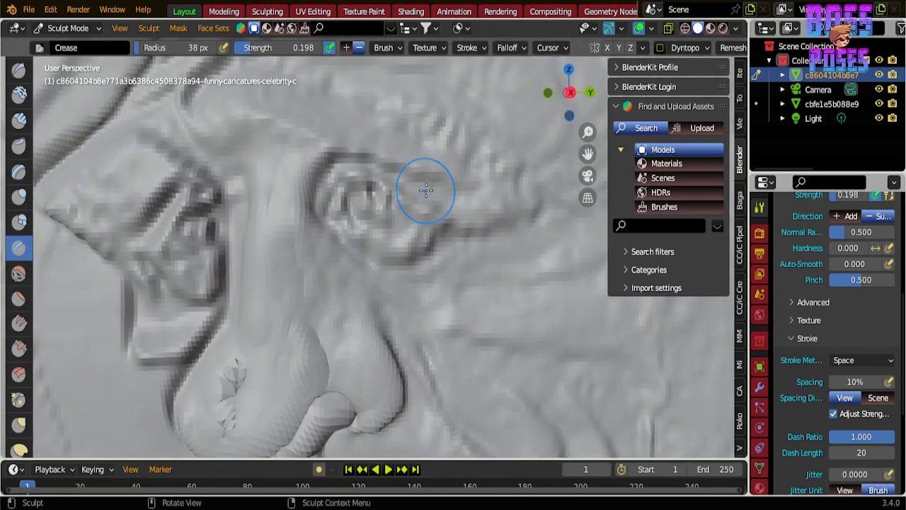
{"action": "left_click_drag", "start_coordinate": [340, 237], "coordinate": [381, 261]}
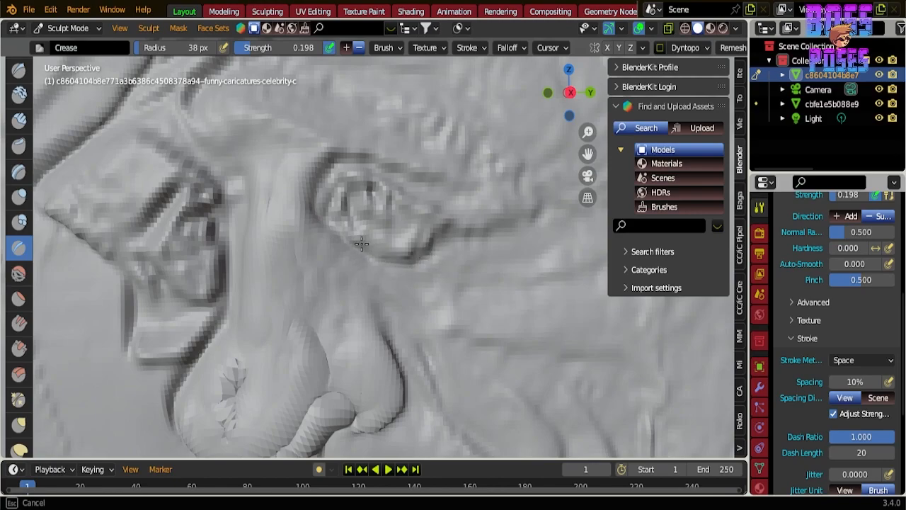
{"action": "left_click_drag", "start_coordinate": [449, 240], "coordinate": [449, 243]}
{"action": "scroll", "coordinate": [447, 263], "scroll_direction": "down", "scroll_amount": 5}
{"action": "scroll", "coordinate": [423, 269], "scroll_direction": "up", "scroll_amount": 5}
Step: Crease the two long wrinkles running across the cheek below the near eye
{"action": "middle_click_drag", "start_coordinate": [273, 190], "coordinate": [136, 110], "text": "shift"}
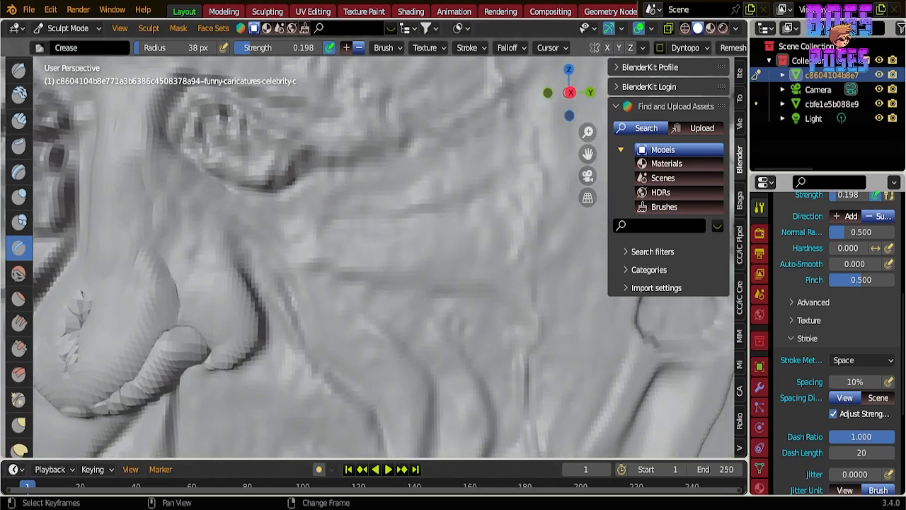
{"action": "scroll", "coordinate": [293, 267], "scroll_direction": "up", "scroll_amount": 1}
{"action": "scroll", "coordinate": [293, 266], "scroll_direction": "up", "scroll_amount": 1}
{"action": "mouse_move", "coordinate": [552, 407]}
{"action": "middle_mouse_down", "text": "shift"}
{"action": "mouse_move", "coordinate": [356, 210]}
{"action": "mouse_move", "coordinate": [206, 241]}
{"action": "middle_mouse_up", "text": "shift"}
{"action": "left_click_drag", "start_coordinate": [270, 250], "coordinate": [356, 284]}
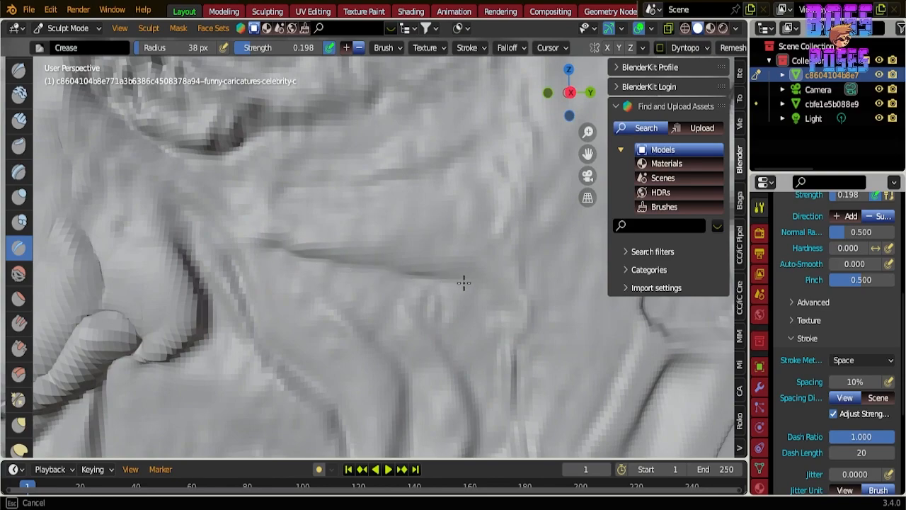
{"action": "left_click_drag", "start_coordinate": [287, 245], "coordinate": [287, 245]}
{"action": "left_click_drag", "start_coordinate": [284, 176], "coordinate": [379, 170]}
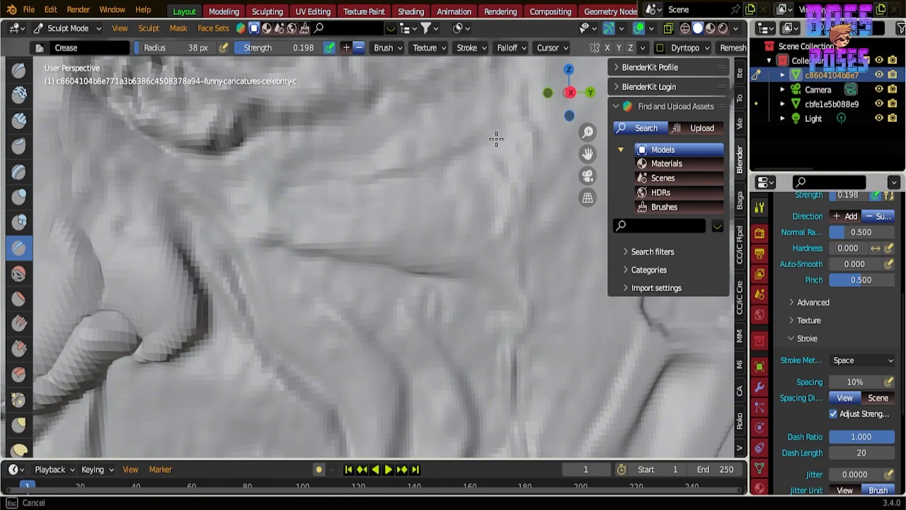
{"action": "left_click_drag", "start_coordinate": [495, 139], "coordinate": [468, 171]}
Step: Crease the curved smile folds on the cheek beside the mouth
{"action": "scroll", "coordinate": [453, 205], "scroll_direction": "down", "scroll_amount": 5}
{"action": "scroll", "coordinate": [415, 229], "scroll_direction": "up", "scroll_amount": 5}
{"action": "scroll", "coordinate": [384, 170], "scroll_direction": "up", "scroll_amount": 1}
{"action": "middle_click_drag", "start_coordinate": [383, 376], "coordinate": [374, 108], "text": "shift"}
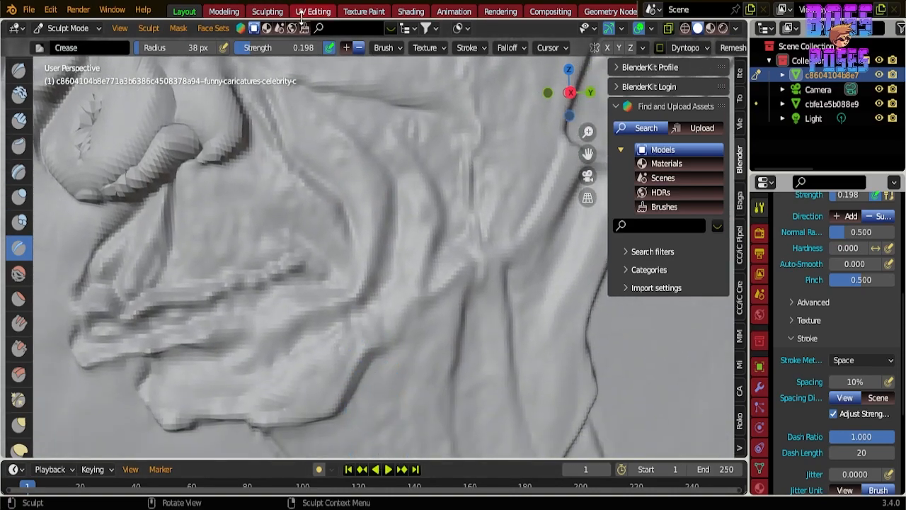
{"action": "scroll", "coordinate": [398, 172], "scroll_direction": "up", "scroll_amount": 2}
{"action": "left_click_drag", "start_coordinate": [340, 100], "coordinate": [351, 110]}
{"action": "mouse_move", "coordinate": [396, 162]}
{"action": "left_mouse_down"}
{"action": "mouse_move", "coordinate": [399, 229]}
{"action": "mouse_move", "coordinate": [382, 316]}
{"action": "mouse_move", "coordinate": [337, 337]}
{"action": "mouse_move", "coordinate": [382, 296]}
{"action": "mouse_move", "coordinate": [395, 212]}
{"action": "mouse_move", "coordinate": [360, 124]}
{"action": "left_mouse_up"}
{"action": "mouse_move", "coordinate": [414, 118]}
{"action": "left_mouse_down"}
{"action": "mouse_move", "coordinate": [455, 160]}
{"action": "mouse_move", "coordinate": [467, 211]}
{"action": "mouse_move", "coordinate": [444, 275]}
{"action": "mouse_move", "coordinate": [459, 210]}
{"action": "mouse_move", "coordinate": [447, 160]}
{"action": "mouse_move", "coordinate": [410, 119]}
{"action": "mouse_move", "coordinate": [461, 184]}
{"action": "mouse_move", "coordinate": [453, 194]}
{"action": "left_mouse_up"}
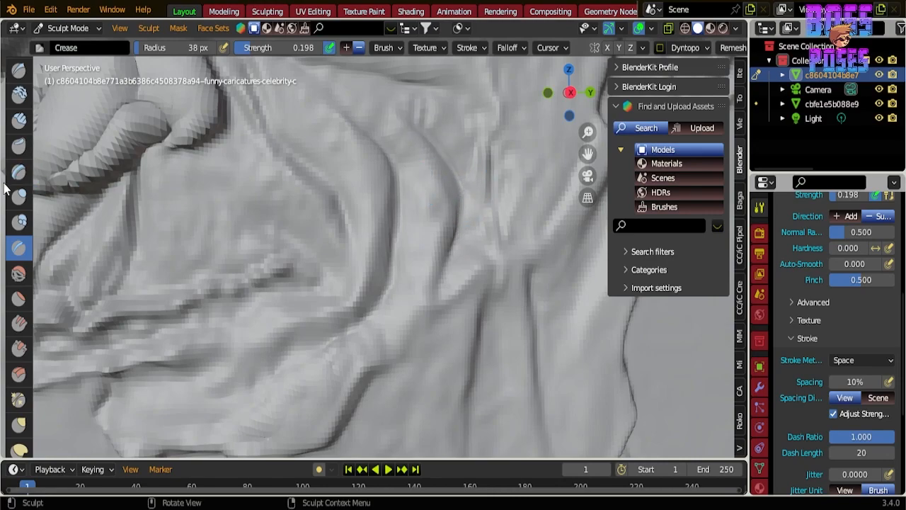
Step: Inflate the two curved cheek folds beside the mouth with the Inflate/Deflate brush at strength 0.500
{"action": "left_click", "coordinate": [18, 195]}
{"action": "mouse_move", "coordinate": [358, 168]}
{"action": "left_mouse_down"}
{"action": "mouse_move", "coordinate": [368, 170]}
{"action": "mouse_move", "coordinate": [379, 257]}
{"action": "mouse_move", "coordinate": [329, 316]}
{"action": "left_mouse_up"}
{"action": "mouse_move", "coordinate": [417, 122]}
{"action": "left_mouse_down"}
{"action": "mouse_move", "coordinate": [435, 239]}
{"action": "mouse_move", "coordinate": [432, 224]}
{"action": "mouse_move", "coordinate": [379, 333]}
{"action": "left_mouse_up"}
{"action": "scroll", "coordinate": [310, 283], "scroll_direction": "up", "scroll_amount": 2}
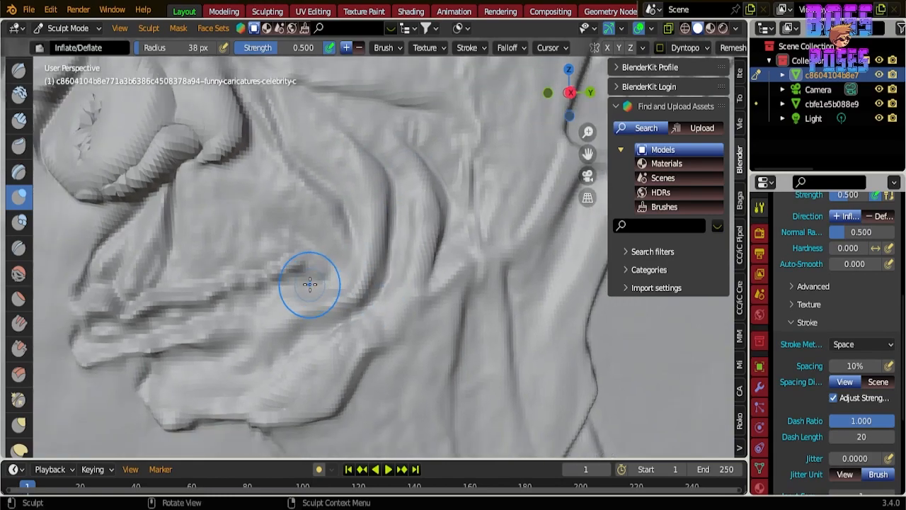
Step: Inflate the fold running from below the mouth corner towards the jaw
{"action": "scroll", "coordinate": [310, 283], "scroll_direction": "down", "scroll_amount": 3}
{"action": "scroll", "coordinate": [324, 293], "scroll_direction": "up", "scroll_amount": 5}
{"action": "mouse_move", "coordinate": [299, 347]}
{"action": "left_mouse_down"}
{"action": "mouse_move", "coordinate": [315, 354]}
{"action": "mouse_move", "coordinate": [233, 366]}
{"action": "mouse_move", "coordinate": [291, 340]}
{"action": "mouse_move", "coordinate": [213, 350]}
{"action": "mouse_move", "coordinate": [284, 315]}
{"action": "mouse_move", "coordinate": [357, 298]}
{"action": "mouse_move", "coordinate": [396, 312]}
{"action": "left_mouse_up"}
{"action": "scroll", "coordinate": [437, 333], "scroll_direction": "down", "scroll_amount": 4}
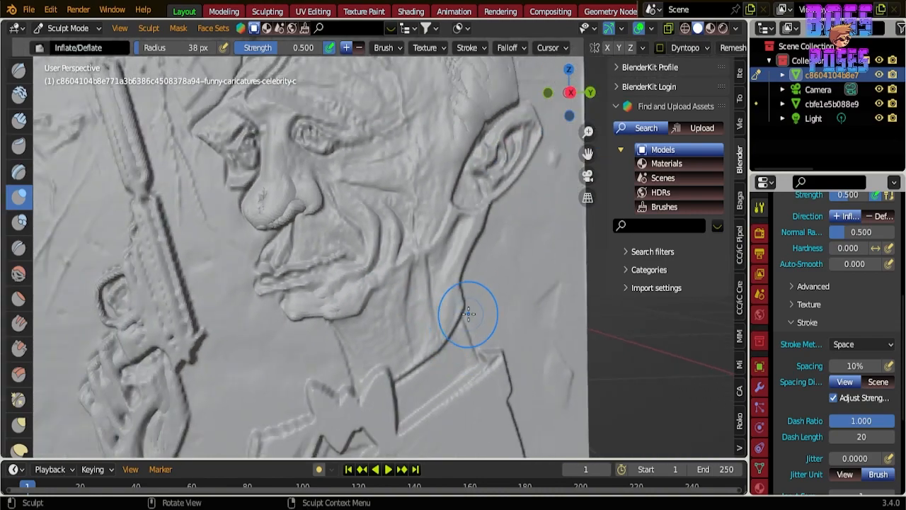
Step: Inflate the inner part of the ear
{"action": "mouse_move", "coordinate": [487, 179]}
{"action": "left_mouse_down"}
{"action": "mouse_move", "coordinate": [492, 158]}
{"action": "mouse_move", "coordinate": [525, 126]}
{"action": "mouse_move", "coordinate": [475, 185]}
{"action": "mouse_move", "coordinate": [504, 169]}
{"action": "mouse_move", "coordinate": [496, 156]}
{"action": "left_mouse_up"}
{"action": "scroll", "coordinate": [495, 156], "scroll_direction": "down", "scroll_amount": 4}
{"action": "scroll", "coordinate": [360, 182], "scroll_direction": "up", "scroll_amount": 7}
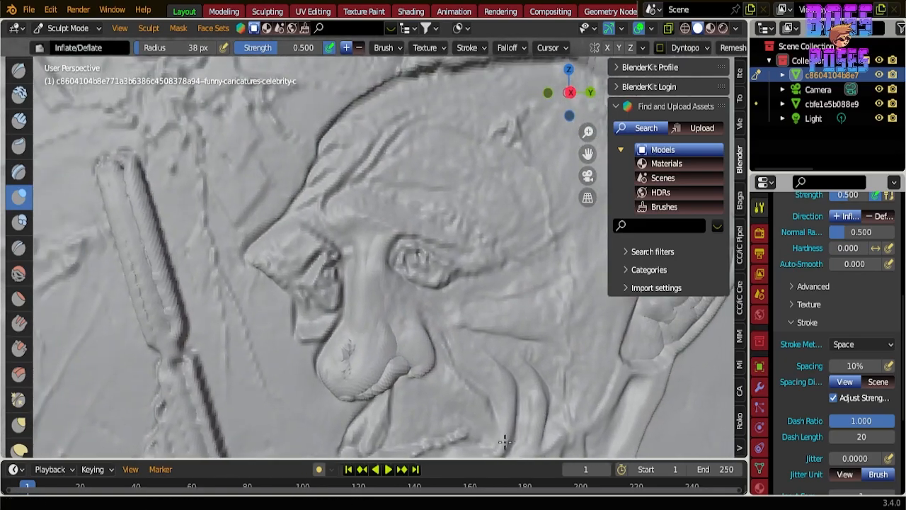
{"action": "scroll", "coordinate": [532, 323], "scroll_direction": "down", "scroll_amount": 6}
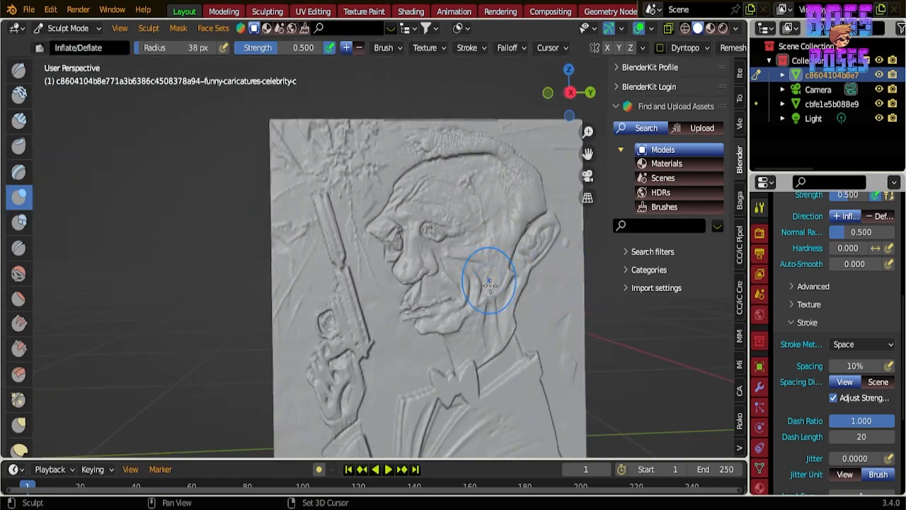
Step: Smooth the rough hair along the top of the head with the Smooth brush at strength 0.137
{"action": "left_click", "coordinate": [18, 273]}
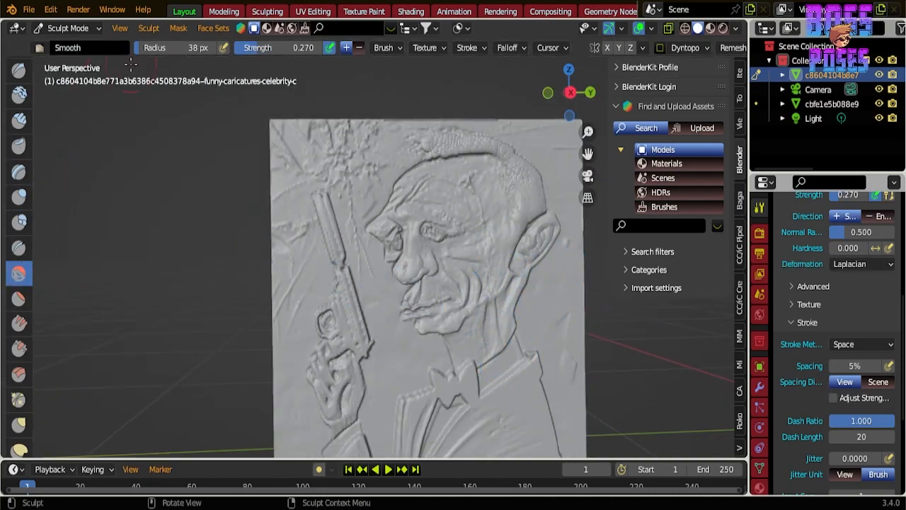
{"action": "left_click_drag", "start_coordinate": [268, 50], "coordinate": [257, 50]}
{"action": "scroll", "coordinate": [496, 146], "scroll_direction": "up", "scroll_amount": 4}
{"action": "middle_click_drag", "start_coordinate": [471, 120], "coordinate": [314, 344]}
{"action": "mouse_move", "coordinate": [281, 331]}
{"action": "left_mouse_down"}
{"action": "mouse_move", "coordinate": [244, 347]}
{"action": "mouse_move", "coordinate": [286, 341]}
{"action": "mouse_move", "coordinate": [202, 351]}
{"action": "mouse_move", "coordinate": [305, 334]}
{"action": "mouse_move", "coordinate": [280, 343]}
{"action": "mouse_move", "coordinate": [462, 361]}
{"action": "mouse_move", "coordinate": [419, 364]}
{"action": "mouse_move", "coordinate": [442, 366]}
{"action": "left_mouse_up"}
{"action": "mouse_move", "coordinate": [356, 340]}
{"action": "left_mouse_down"}
{"action": "mouse_move", "coordinate": [350, 328]}
{"action": "mouse_move", "coordinate": [235, 330]}
{"action": "mouse_move", "coordinate": [320, 342]}
{"action": "mouse_move", "coordinate": [283, 356]}
{"action": "mouse_move", "coordinate": [391, 348]}
{"action": "mouse_move", "coordinate": [326, 327]}
{"action": "mouse_move", "coordinate": [391, 330]}
{"action": "left_mouse_up"}
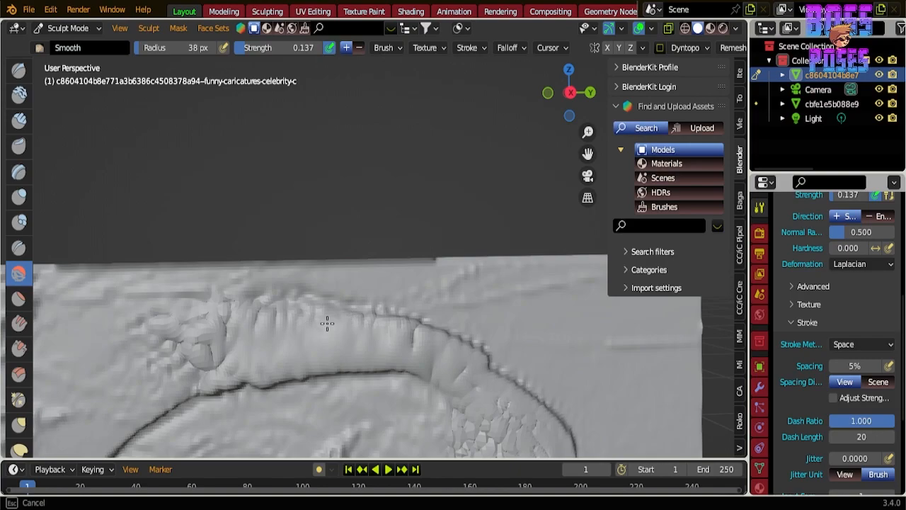
{"action": "left_click_drag", "start_coordinate": [335, 322], "coordinate": [255, 315]}
{"action": "scroll", "coordinate": [290, 323], "scroll_direction": "down", "scroll_amount": 5}
{"action": "middle_click_drag", "start_coordinate": [419, 379], "coordinate": [415, 242], "text": "shift"}
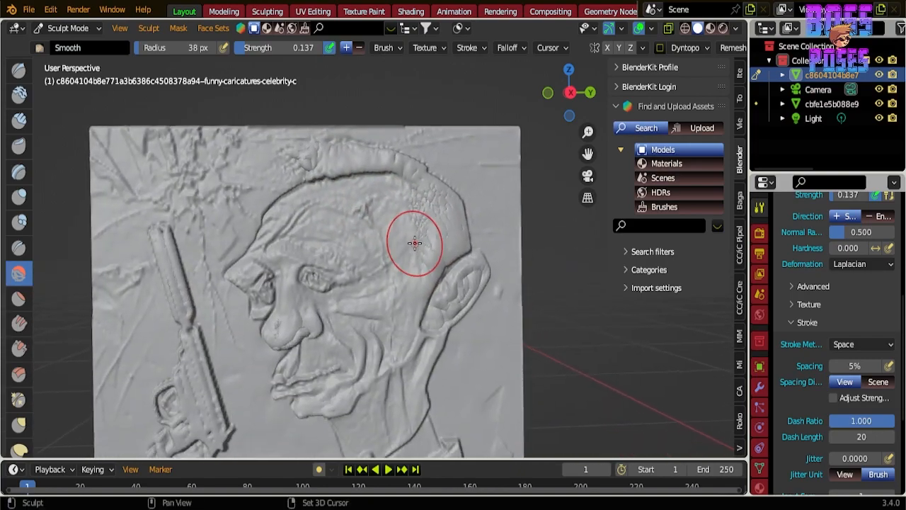
Step: Smooth the jagged hair at the side of the head above the ear, raising the Smooth strength to 0.174
{"action": "scroll", "coordinate": [415, 243], "scroll_direction": "up", "scroll_amount": 1}
{"action": "middle_click_drag", "start_coordinate": [401, 279], "coordinate": [393, 348], "text": "shift"}
{"action": "scroll", "coordinate": [390, 248], "scroll_direction": "up", "scroll_amount": 5}
{"action": "mouse_move", "coordinate": [391, 226]}
{"action": "left_mouse_down"}
{"action": "mouse_move", "coordinate": [416, 244]}
{"action": "mouse_move", "coordinate": [437, 246]}
{"action": "mouse_move", "coordinate": [398, 210]}
{"action": "left_mouse_up"}
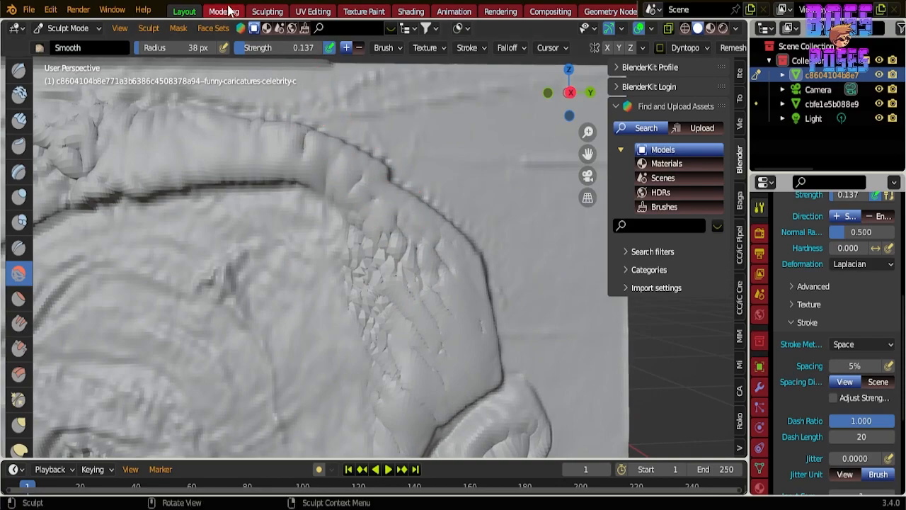
{"action": "left_click_drag", "start_coordinate": [257, 50], "coordinate": [260, 50]}
{"action": "mouse_move", "coordinate": [433, 268]}
{"action": "left_mouse_down"}
{"action": "mouse_move", "coordinate": [411, 243]}
{"action": "mouse_move", "coordinate": [400, 249]}
{"action": "mouse_move", "coordinate": [405, 235]}
{"action": "mouse_move", "coordinate": [443, 273]}
{"action": "mouse_move", "coordinate": [439, 388]}
{"action": "mouse_move", "coordinate": [435, 315]}
{"action": "mouse_move", "coordinate": [417, 332]}
{"action": "mouse_move", "coordinate": [418, 383]}
{"action": "mouse_move", "coordinate": [411, 286]}
{"action": "mouse_move", "coordinate": [390, 236]}
{"action": "left_mouse_up"}
{"action": "scroll", "coordinate": [385, 219], "scroll_direction": "down", "scroll_amount": 4}
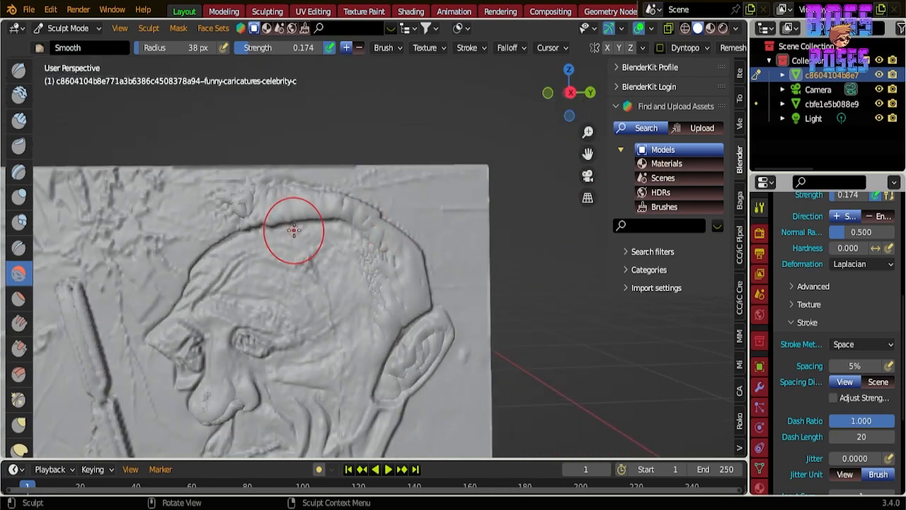
Step: Switch the caricature relief to Edit Mode and examine the density of its mesh grid up close
{"action": "left_click", "coordinate": [68, 28]}
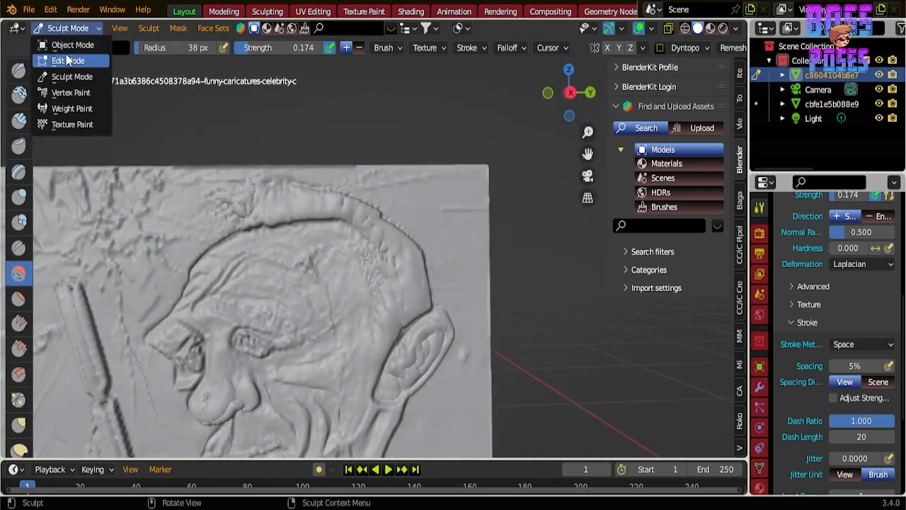
{"action": "left_click", "coordinate": [67, 61]}
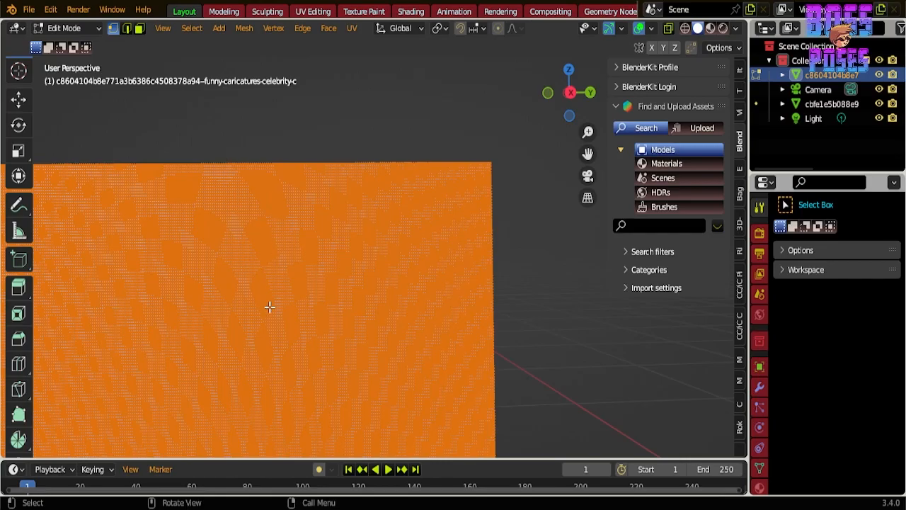
{"action": "scroll", "coordinate": [336, 274], "scroll_direction": "up", "scroll_amount": 5}
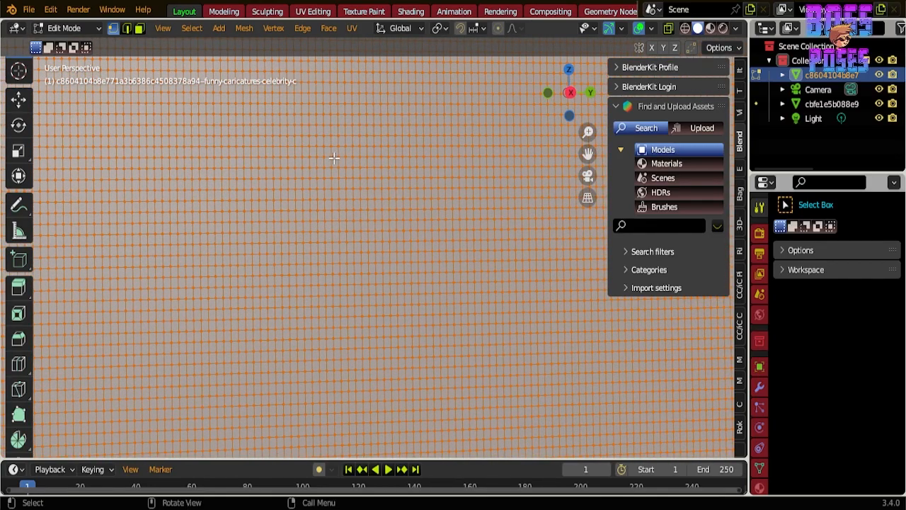
{"action": "scroll", "coordinate": [310, 175], "scroll_direction": "down", "scroll_amount": 4}
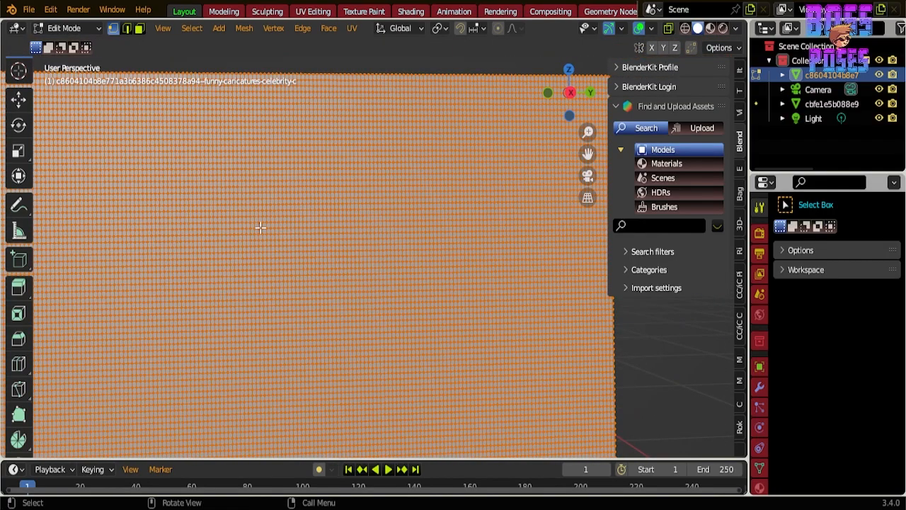
{"action": "scroll", "coordinate": [313, 229], "scroll_direction": "up", "scroll_amount": 4}
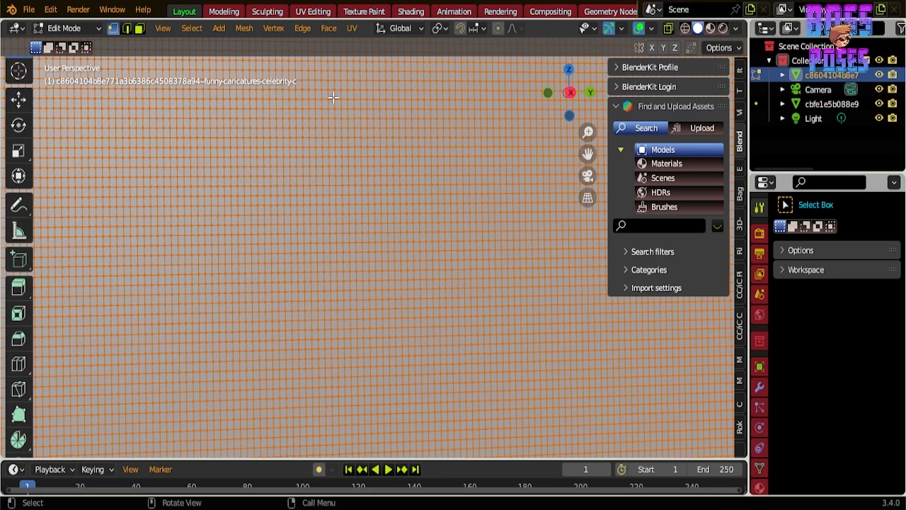
Step: Triangulate all faces of the caricature relief and try to return it to Sculpt Mode
{"action": "left_click", "coordinate": [329, 29]}
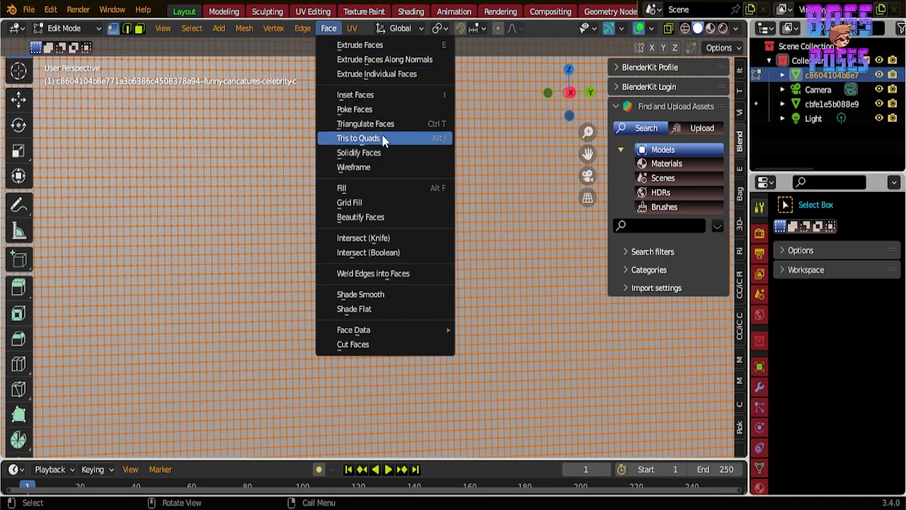
{"action": "left_click", "coordinate": [369, 126]}
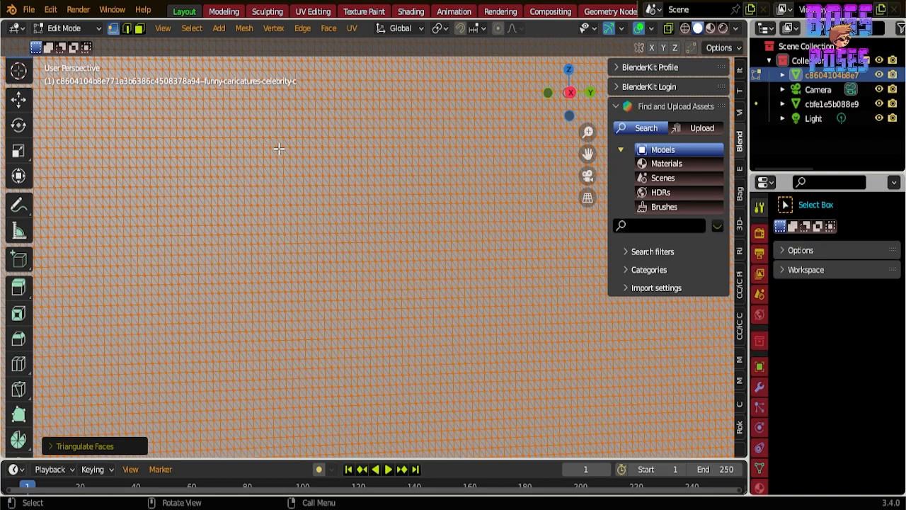
{"action": "scroll", "coordinate": [279, 147], "scroll_direction": "down", "scroll_amount": 4}
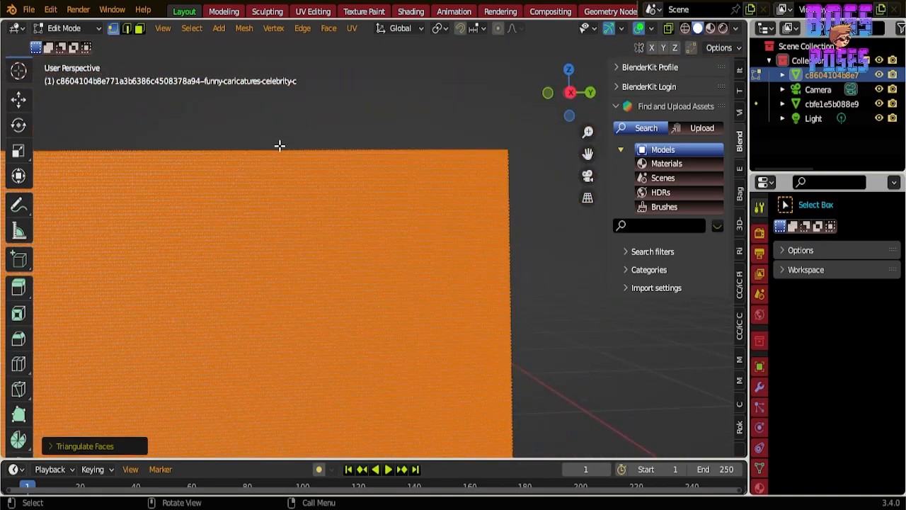
{"action": "scroll", "coordinate": [280, 146], "scroll_direction": "down", "scroll_amount": 2}
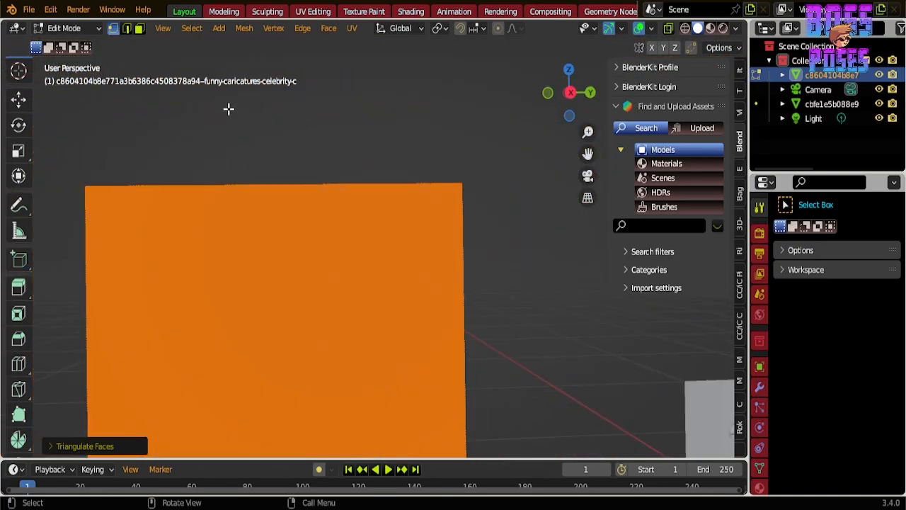
{"action": "left_click", "coordinate": [63, 28]}
{"action": "left_click", "coordinate": [60, 61]}
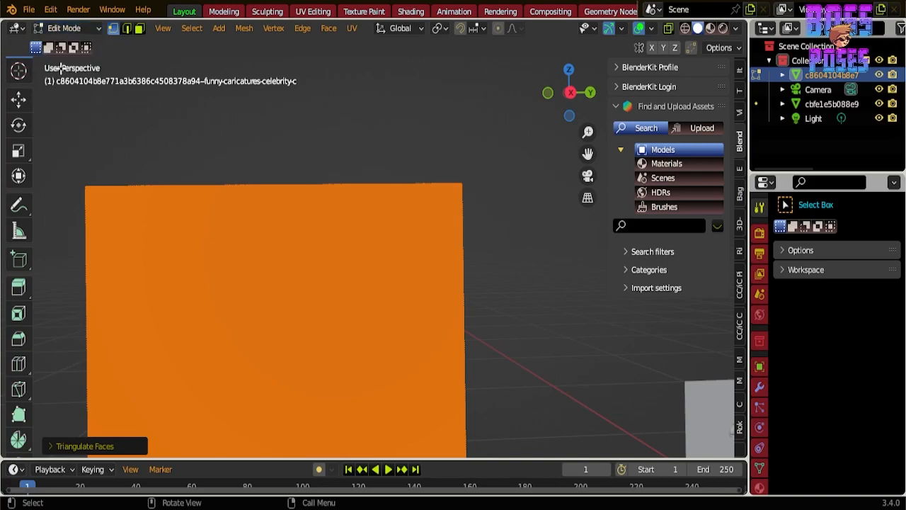
{"action": "left_click", "coordinate": [58, 30]}
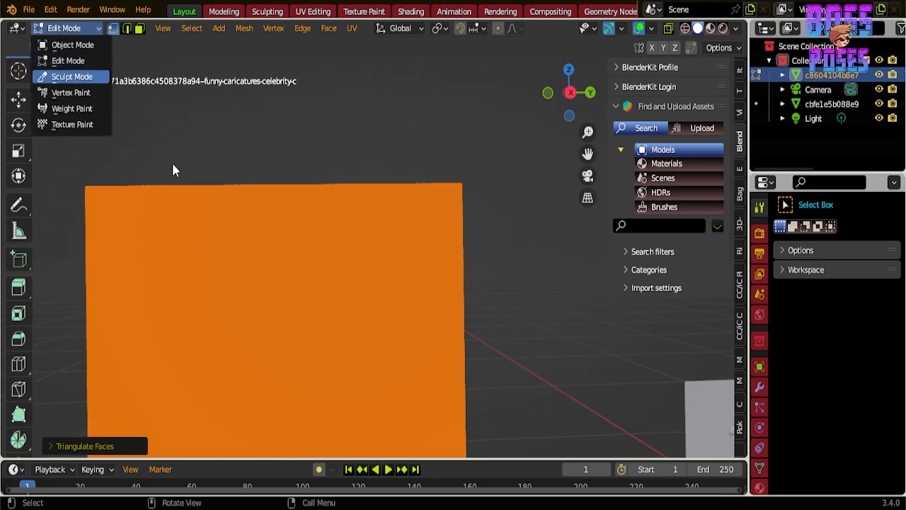
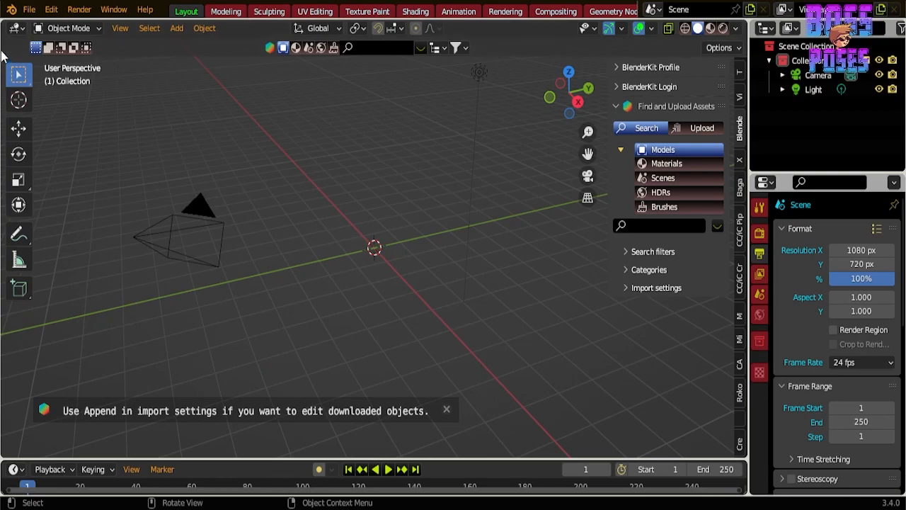
Step: Recover the auto-saved version of the relief scene
{"action": "left_click", "coordinate": [30, 10]}
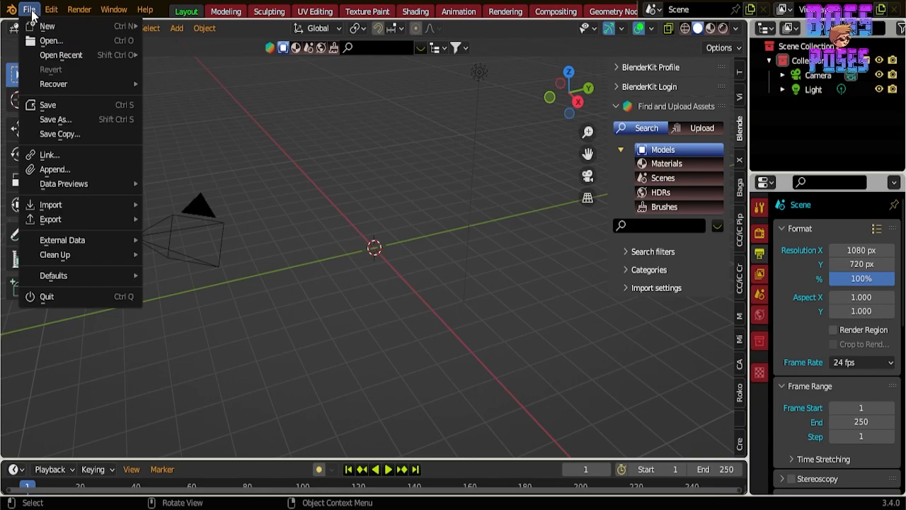
{"action": "left_click", "coordinate": [29, 10]}
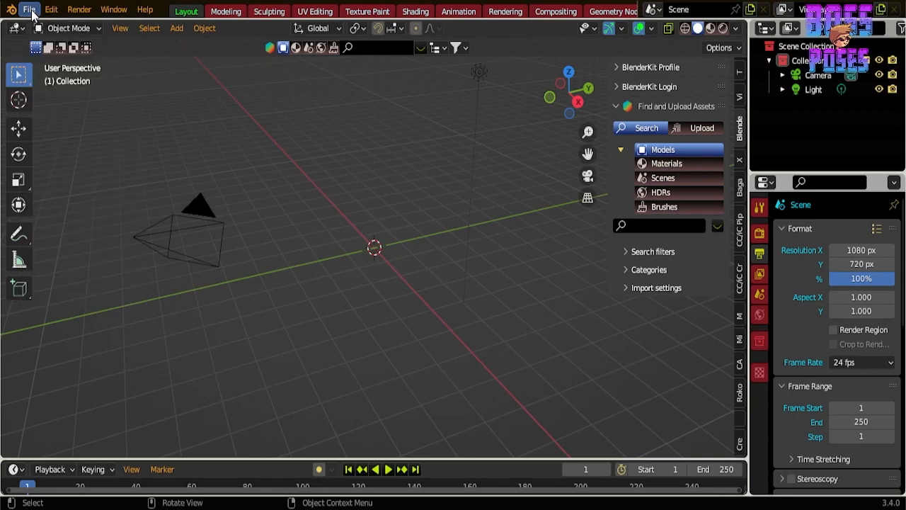
{"action": "left_click", "coordinate": [30, 10]}
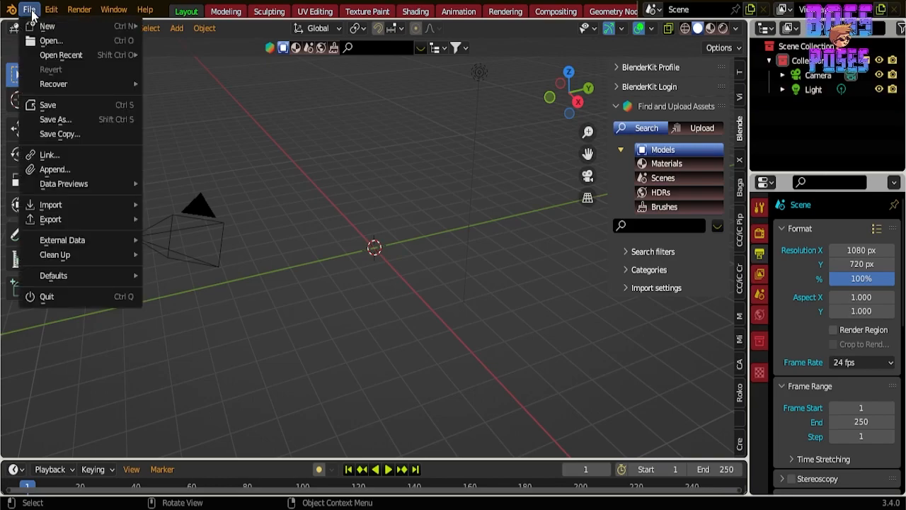
{"action": "mouse_move", "coordinate": [57, 85]}
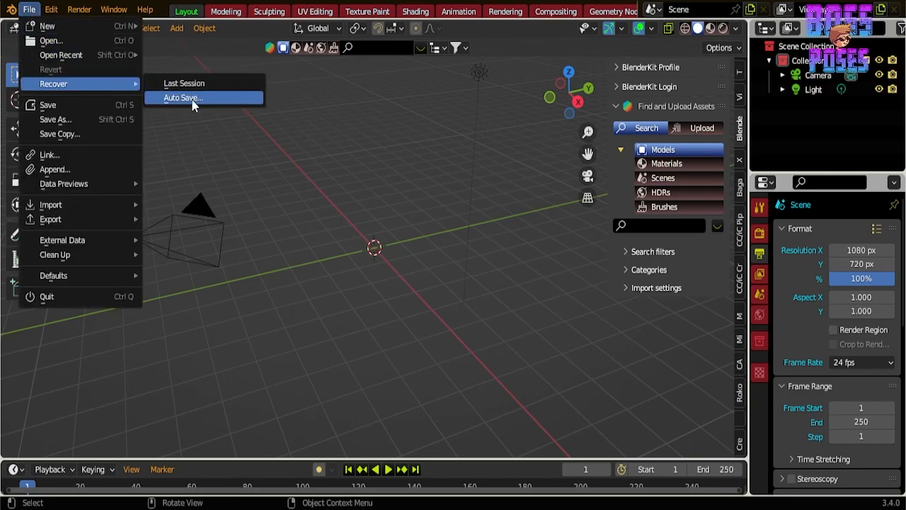
{"action": "key", "text": "Escape"}
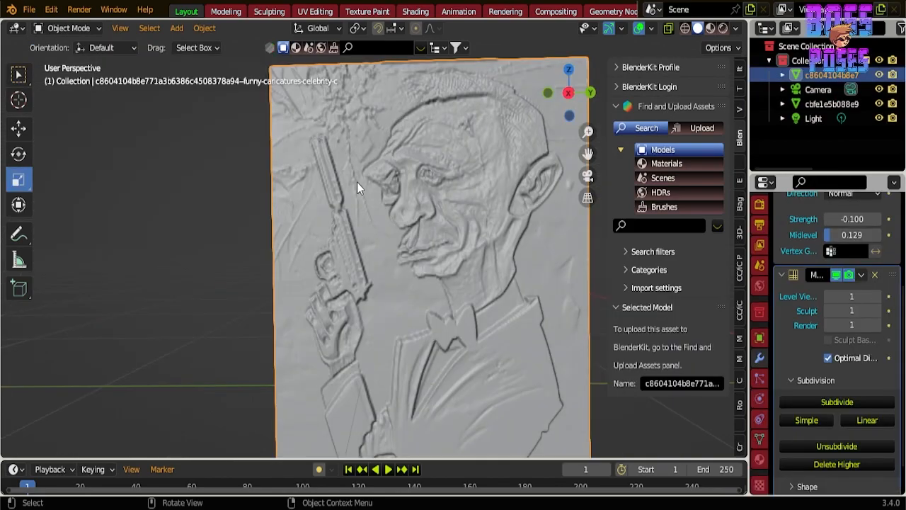
Step: Examine the recovered caricature relief's face, hair, hand and suit from near and far
{"action": "scroll", "coordinate": [413, 192], "scroll_direction": "down", "scroll_amount": 4}
{"action": "scroll", "coordinate": [414, 191], "scroll_direction": "up", "scroll_amount": 4}
{"action": "middle_click_drag", "start_coordinate": [436, 192], "coordinate": [347, 216]}
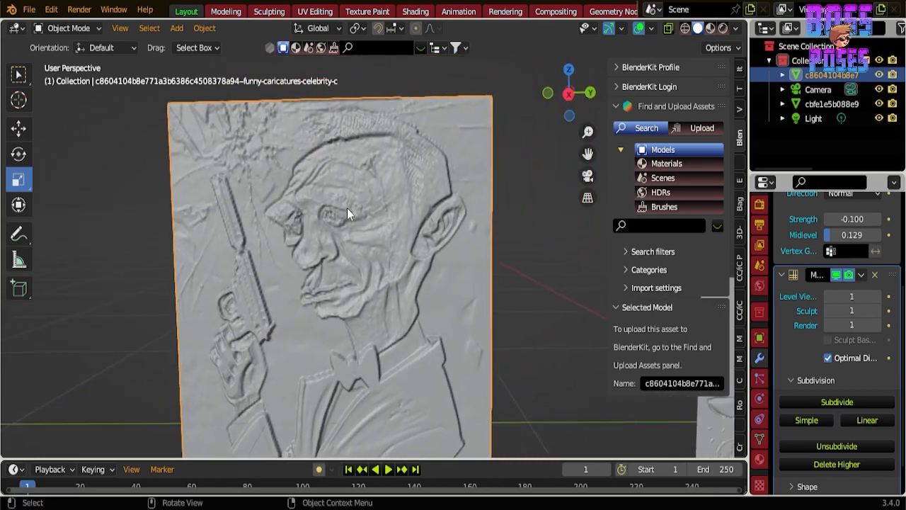
{"action": "scroll", "coordinate": [347, 237], "scroll_direction": "up", "scroll_amount": 3}
{"action": "scroll", "coordinate": [343, 231], "scroll_direction": "down", "scroll_amount": 3}
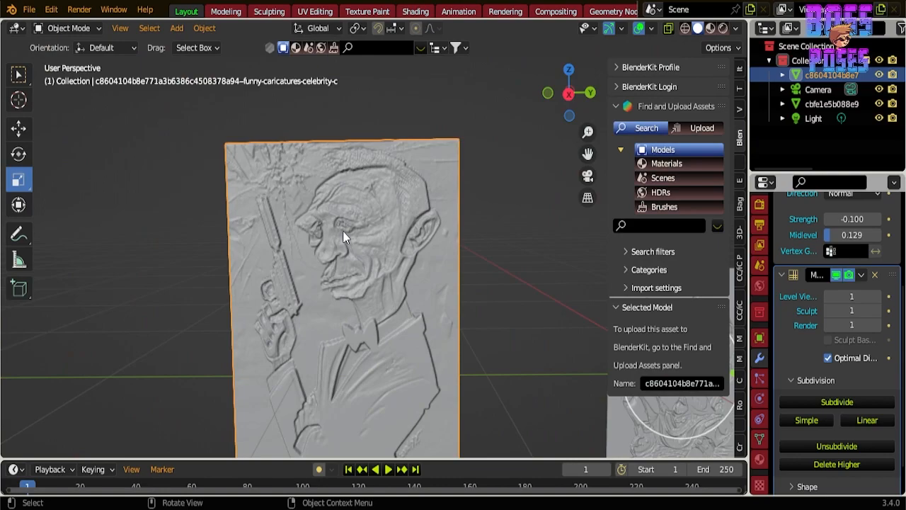
{"action": "middle_click_drag", "start_coordinate": [322, 277], "coordinate": [346, 210]}
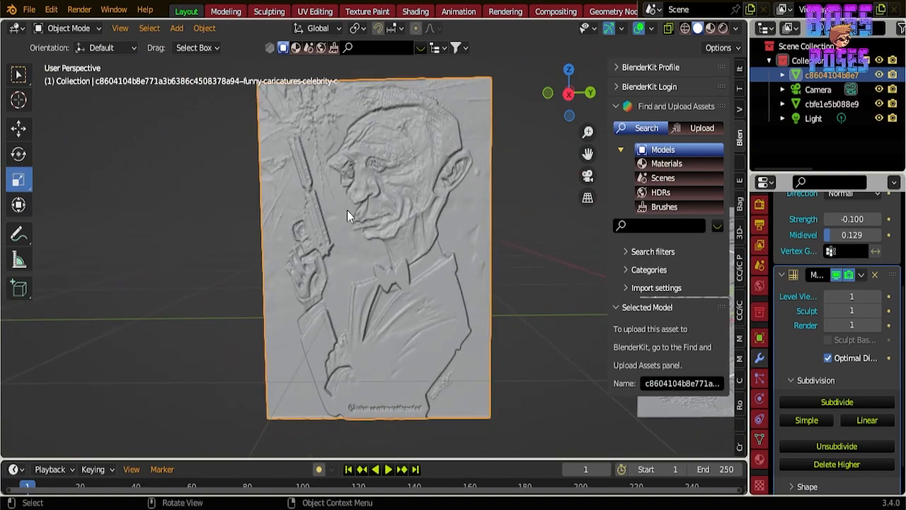
{"action": "scroll", "coordinate": [388, 209], "scroll_direction": "up", "scroll_amount": 3}
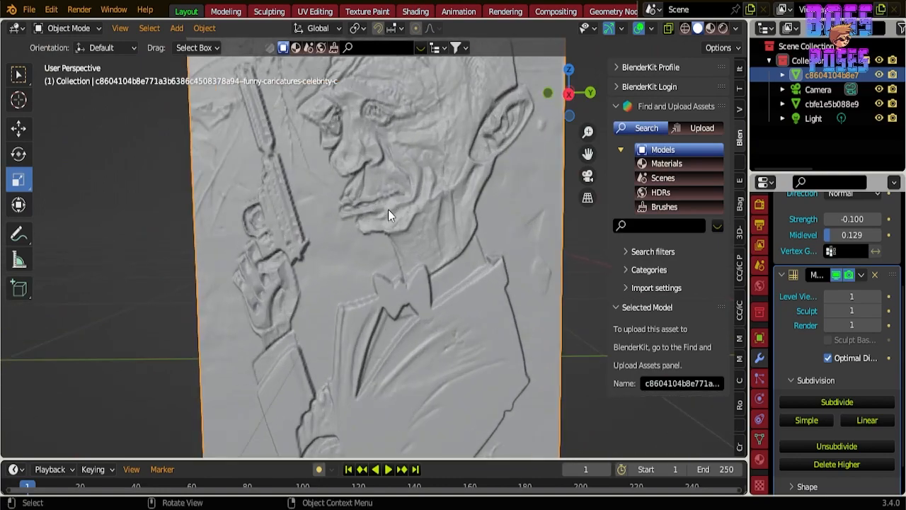
{"action": "scroll", "coordinate": [388, 208], "scroll_direction": "down", "scroll_amount": 2}
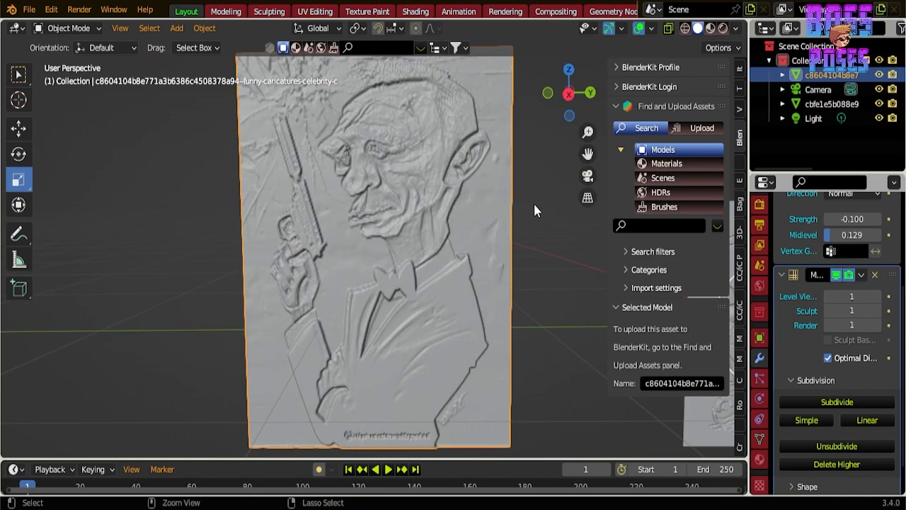
{"action": "middle_click_drag", "start_coordinate": [536, 202], "coordinate": [497, 230], "text": "ctrl"}
{"action": "mouse_move", "coordinate": [499, 194]}
{"action": "middle_mouse_down", "text": "shift"}
{"action": "mouse_move", "coordinate": [475, 220]}
{"action": "mouse_move", "coordinate": [488, 207]}
{"action": "middle_mouse_up", "text": "shift"}
{"action": "scroll", "coordinate": [445, 188], "scroll_direction": "up", "scroll_amount": 2}
{"action": "scroll", "coordinate": [444, 187], "scroll_direction": "up", "scroll_amount": 2}
{"action": "scroll", "coordinate": [444, 187], "scroll_direction": "down", "scroll_amount": 3}
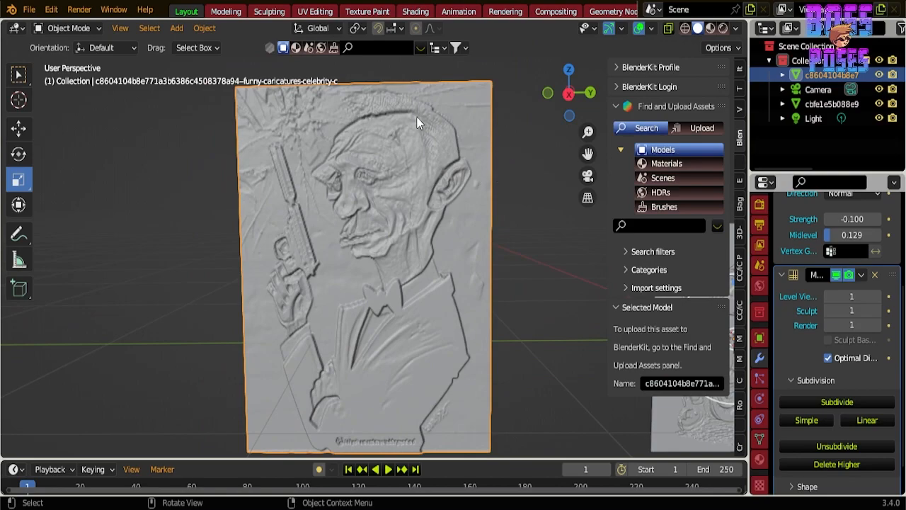
{"action": "scroll", "coordinate": [412, 119], "scroll_direction": "up", "scroll_amount": 2}
{"action": "scroll", "coordinate": [408, 126], "scroll_direction": "down", "scroll_amount": 2}
{"action": "scroll", "coordinate": [350, 242], "scroll_direction": "down", "scroll_amount": 2}
Step: Compare the second, smaller relief beside the caricature with the caricature relief
{"action": "middle_click_drag", "start_coordinate": [498, 237], "coordinate": [373, 199], "text": "shift"}
{"action": "scroll", "coordinate": [482, 245], "scroll_direction": "up", "scroll_amount": 3}
{"action": "middle_click_drag", "start_coordinate": [482, 245], "coordinate": [461, 230], "text": "shift"}
{"action": "scroll", "coordinate": [229, 194], "scroll_direction": "up", "scroll_amount": 1}
{"action": "scroll", "coordinate": [461, 230], "scroll_direction": "down", "scroll_amount": 1}
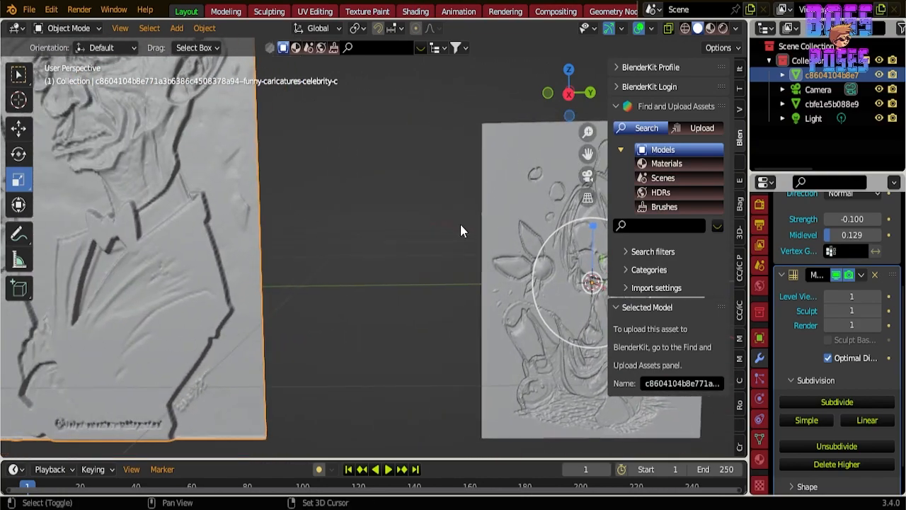
{"action": "scroll", "coordinate": [394, 223], "scroll_direction": "down", "scroll_amount": 3}
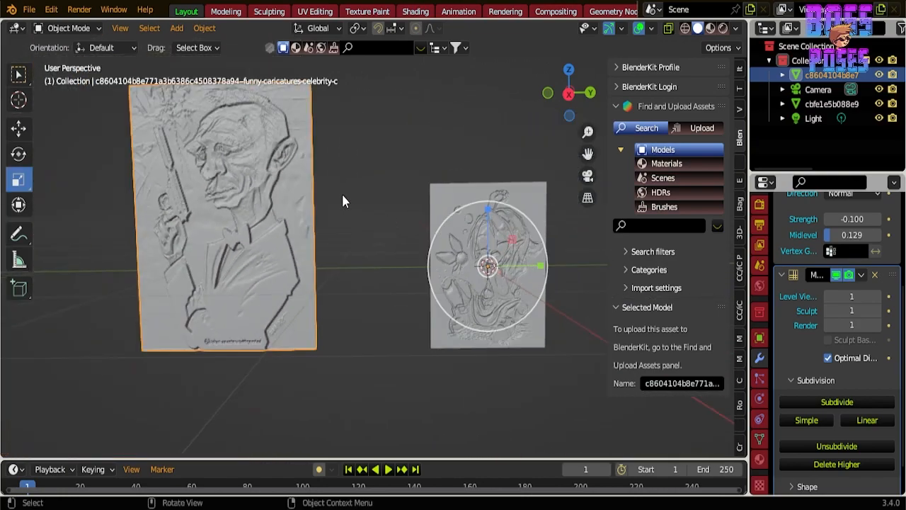
{"action": "middle_click_drag", "start_coordinate": [324, 188], "coordinate": [464, 231], "text": "shift"}
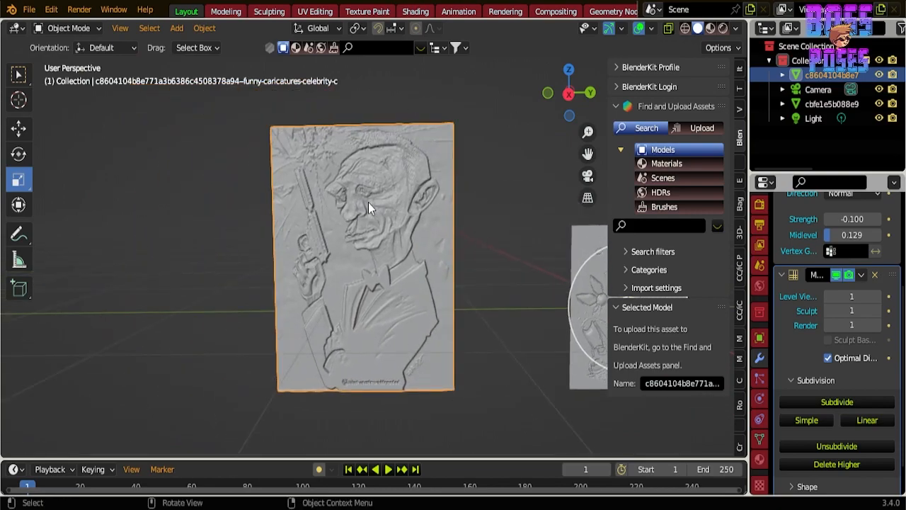
Step: Preview the caricature relief with its image material in Material Preview and switch the viewport to Rendered shading
{"action": "left_click", "coordinate": [719, 29]}
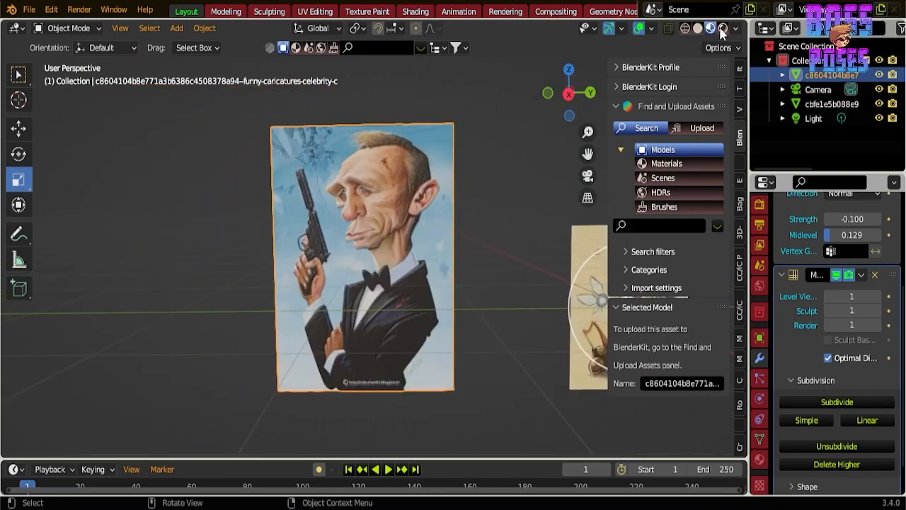
{"action": "left_click", "coordinate": [723, 29]}
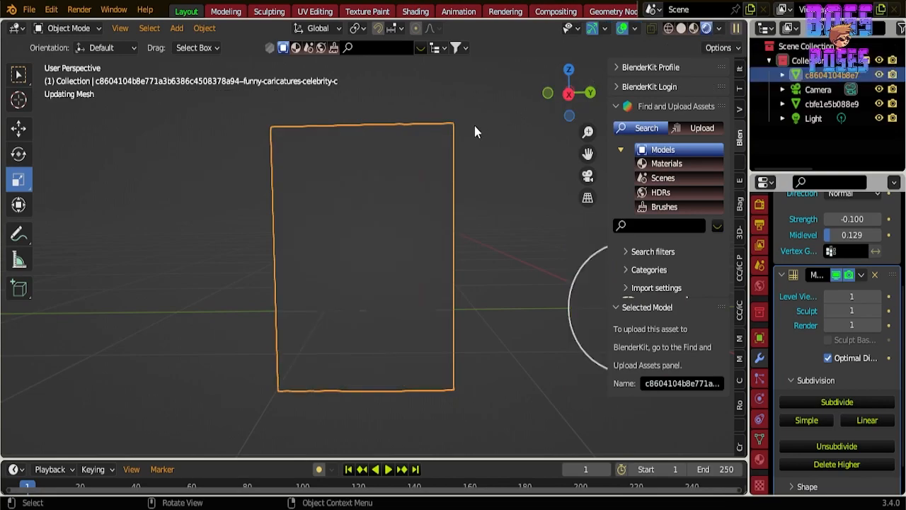
{"action": "scroll", "coordinate": [404, 240], "scroll_direction": "up", "scroll_amount": 4}
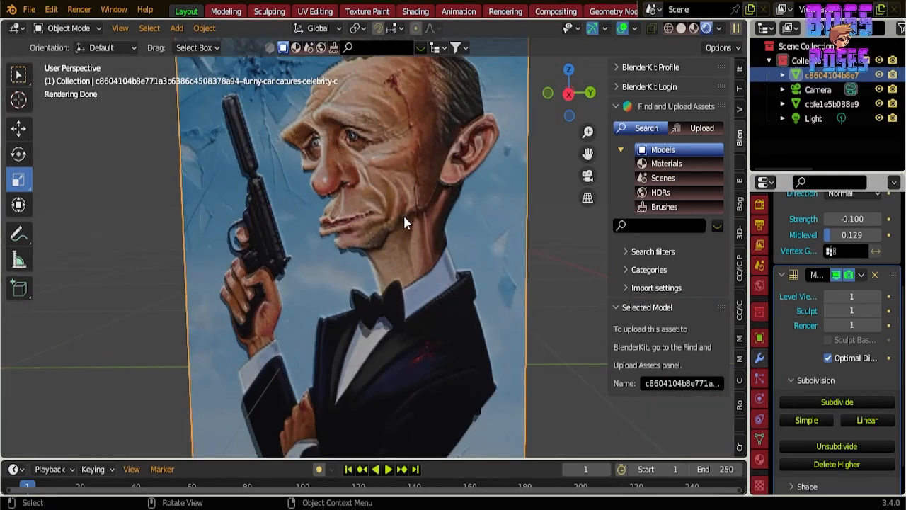
Step: Remove the image material from the caricature relief so its slot is left empty
{"action": "left_click", "coordinate": [760, 459]}
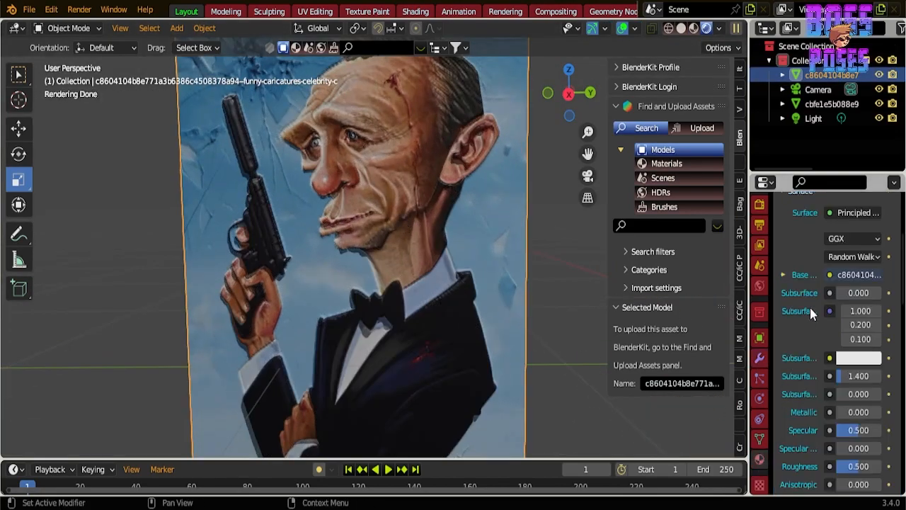
{"action": "scroll", "coordinate": [814, 283], "scroll_direction": "up", "scroll_amount": 5}
{"action": "left_click", "coordinate": [868, 294]}
{"action": "scroll", "coordinate": [454, 170], "scroll_direction": "down", "scroll_amount": 4}
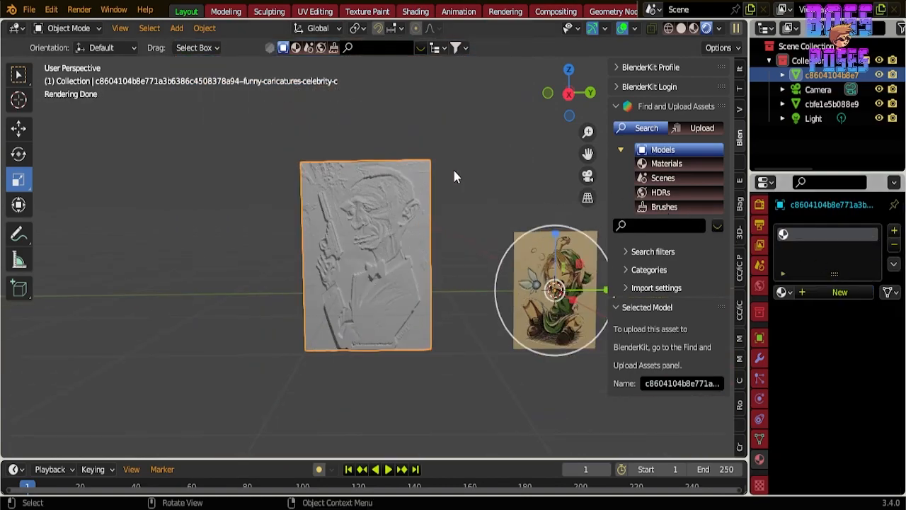
{"action": "scroll", "coordinate": [454, 176], "scroll_direction": "up", "scroll_amount": 4}
Step: Download the cloudy-sky snowfield HDR from BlenderKit in Original resolution as the scene's environment
{"action": "left_click", "coordinate": [667, 194]}
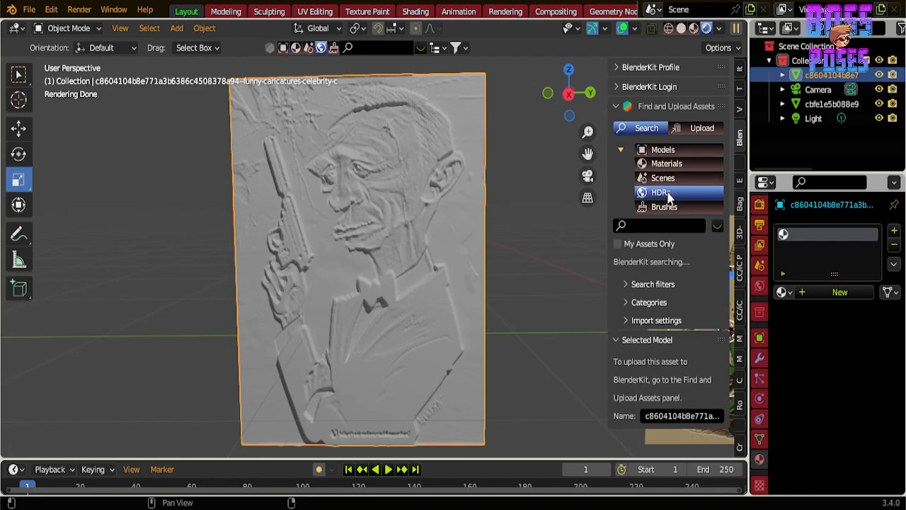
{"action": "left_click", "coordinate": [649, 302]}
{"action": "mouse_move", "coordinate": [220, 150]}
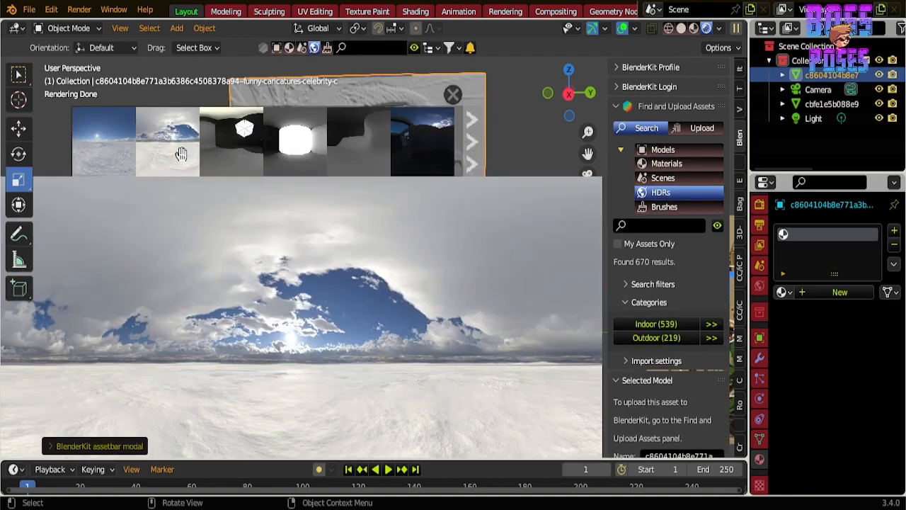
{"action": "left_click", "coordinate": [180, 171]}
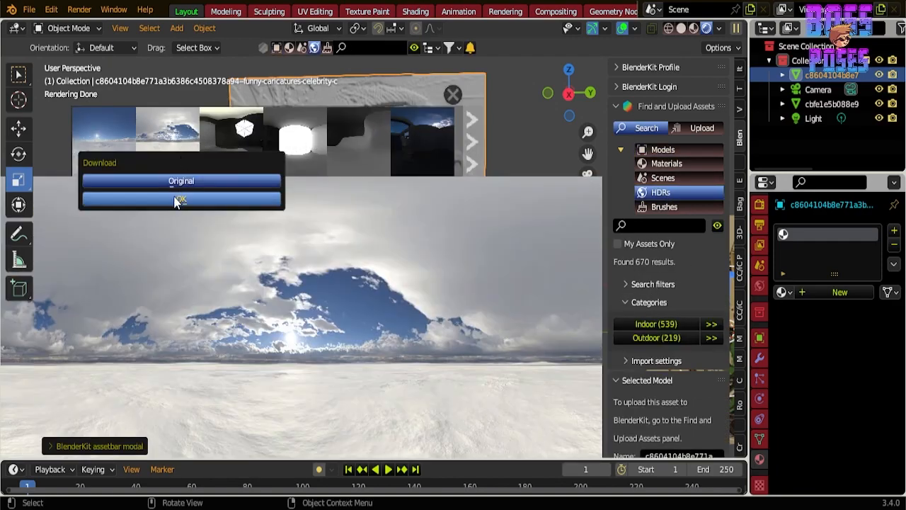
{"action": "left_click", "coordinate": [177, 198]}
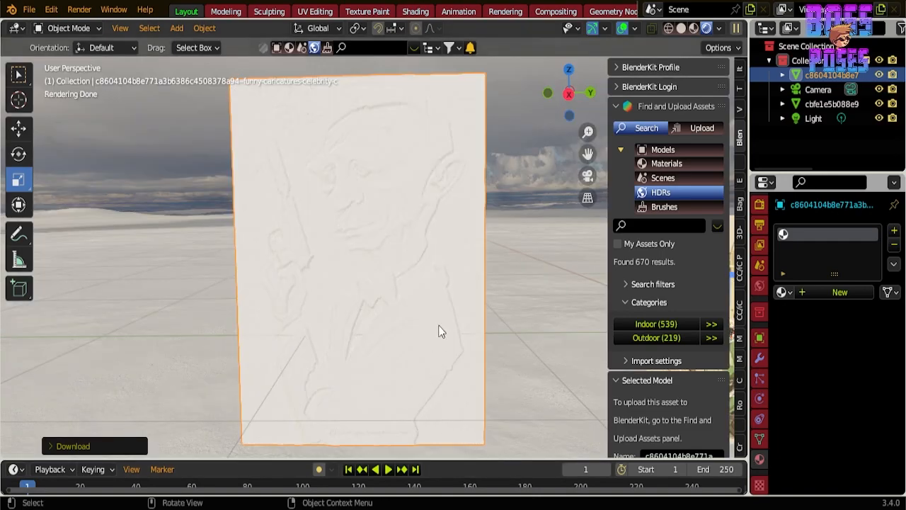
Step: Create a new material on the caricature relief and darken its base color to near black
{"action": "left_click", "coordinate": [838, 296]}
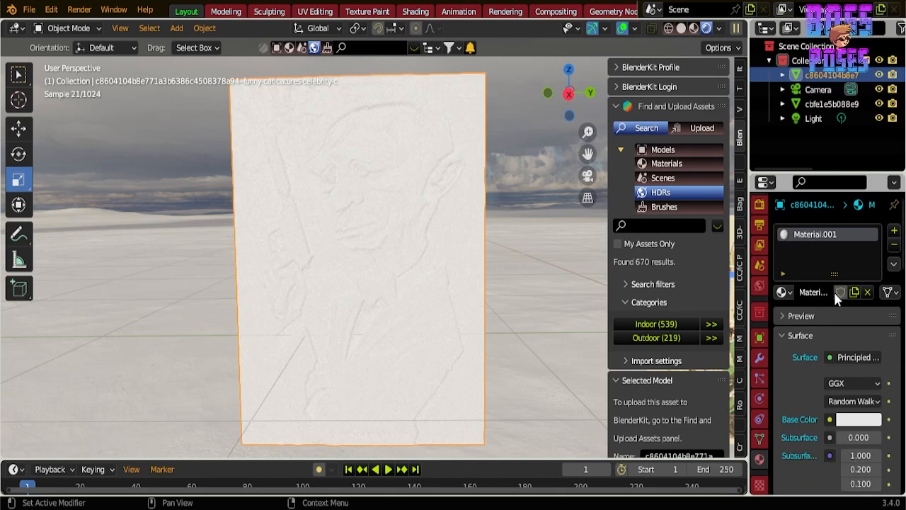
{"action": "left_click", "coordinate": [857, 420]}
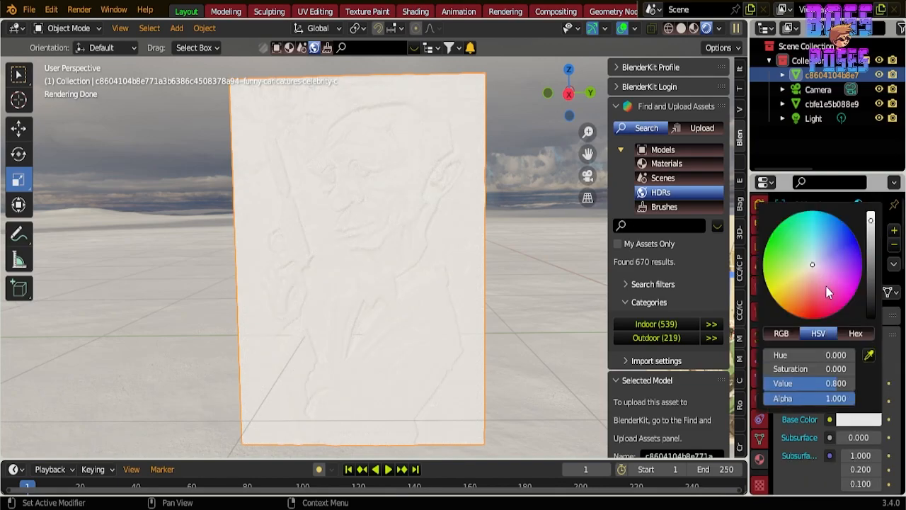
{"action": "left_click_drag", "start_coordinate": [870, 255], "coordinate": [876, 309]}
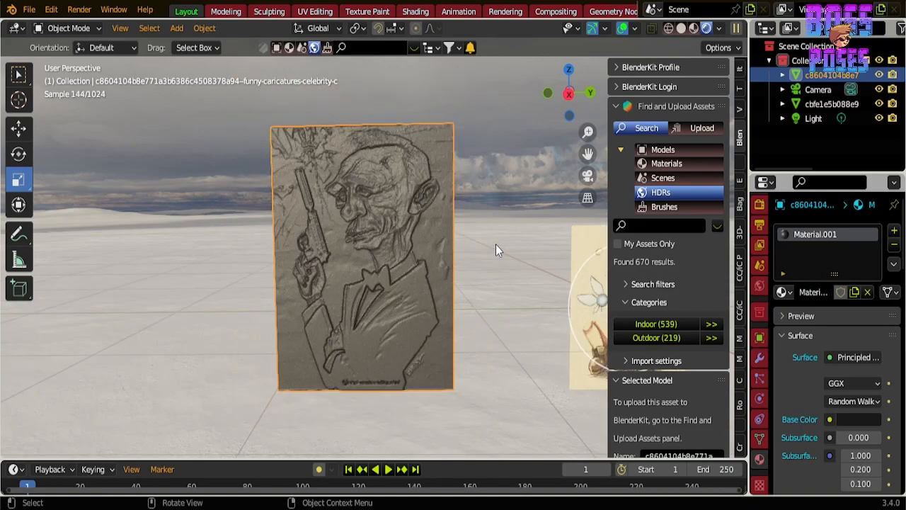
{"action": "scroll", "coordinate": [494, 244], "scroll_direction": "up", "scroll_amount": 1}
{"action": "scroll", "coordinate": [678, 332], "scroll_direction": "down", "scroll_amount": 1}
{"action": "scroll", "coordinate": [679, 297], "scroll_direction": "up", "scroll_amount": 1}
Step: Apply the blue Low-Dispersion Glass material from BlenderKit's glass category to the caricature relief
{"action": "left_click", "coordinate": [667, 163]}
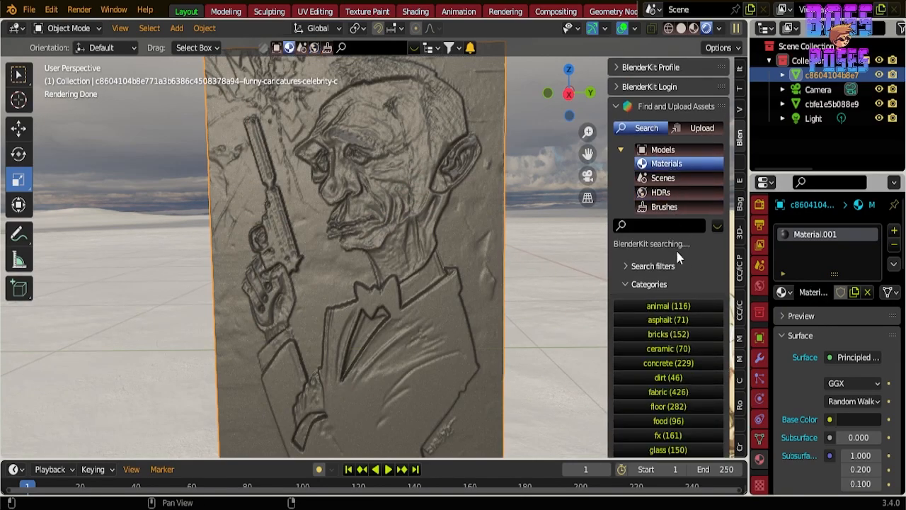
{"action": "scroll", "coordinate": [673, 298], "scroll_direction": "down", "scroll_amount": 4}
{"action": "scroll", "coordinate": [667, 360], "scroll_direction": "down", "scroll_amount": 1}
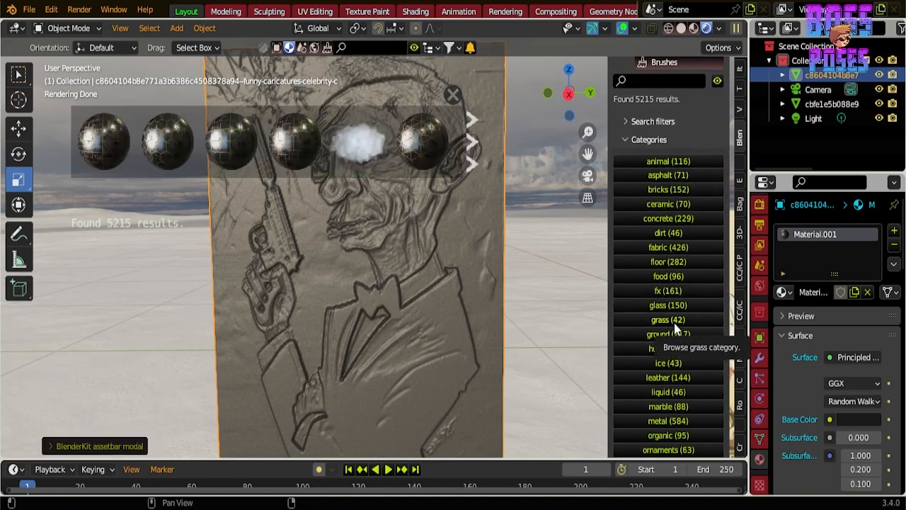
{"action": "left_click", "coordinate": [672, 308]}
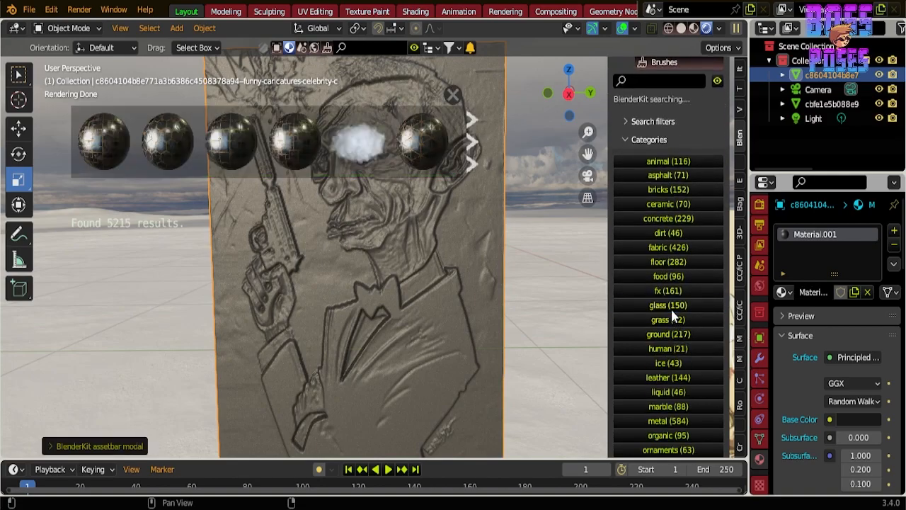
{"action": "left_click", "coordinate": [472, 158]}
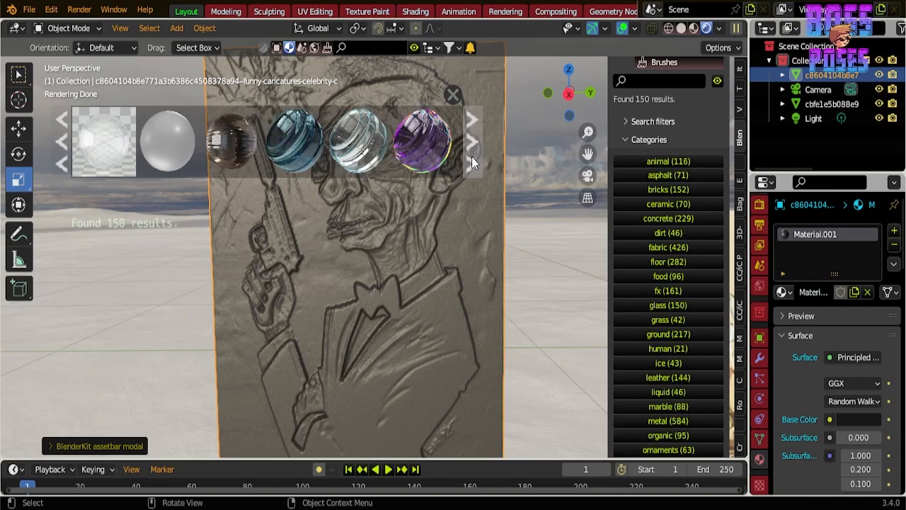
{"action": "mouse_move", "coordinate": [295, 142]}
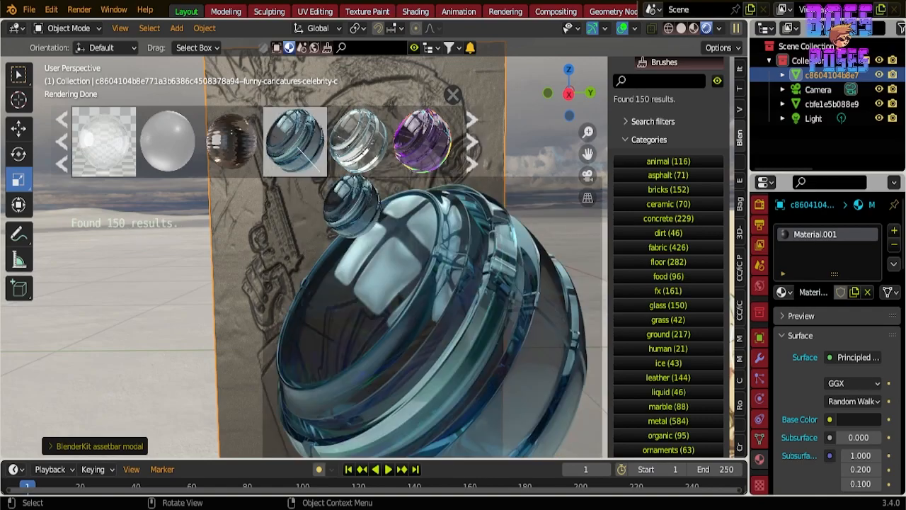
{"action": "left_click_drag", "start_coordinate": [324, 175], "coordinate": [467, 205]}
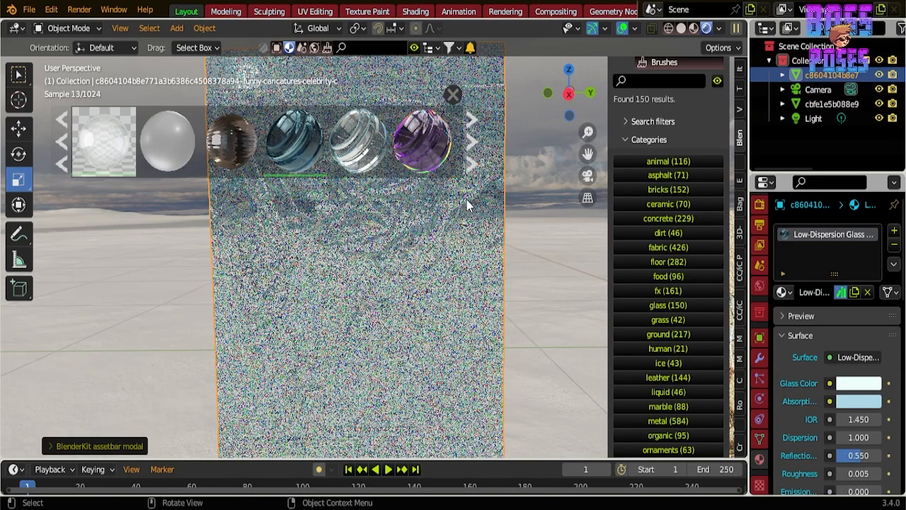
{"action": "left_click", "coordinate": [453, 95]}
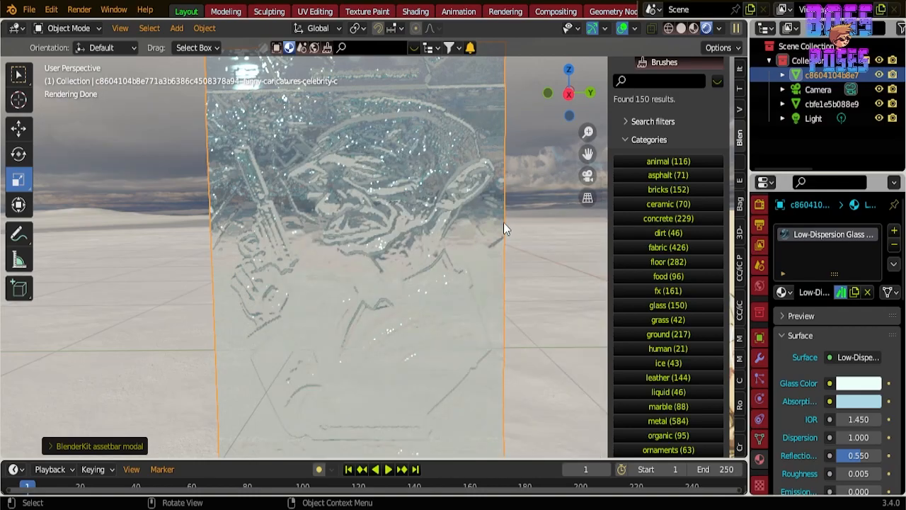
Step: Switch the viewport to Solid shading and remove the glass material from the caricature relief
{"action": "middle_click_drag", "start_coordinate": [504, 224], "coordinate": [420, 186]}
{"action": "left_click", "coordinate": [681, 28]}
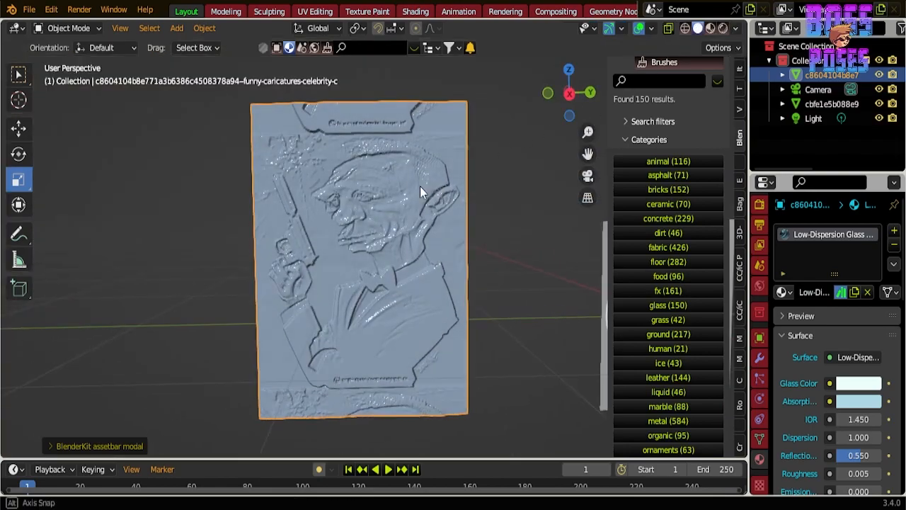
{"action": "left_click", "coordinate": [869, 293]}
{"action": "scroll", "coordinate": [417, 218], "scroll_direction": "up", "scroll_amount": 3}
{"action": "scroll", "coordinate": [392, 214], "scroll_direction": "down", "scroll_amount": 3}
{"action": "mouse_move", "coordinate": [393, 211]}
{"action": "middle_mouse_down"}
{"action": "mouse_move", "coordinate": [342, 214]}
{"action": "mouse_move", "coordinate": [378, 212]}
{"action": "middle_mouse_up"}
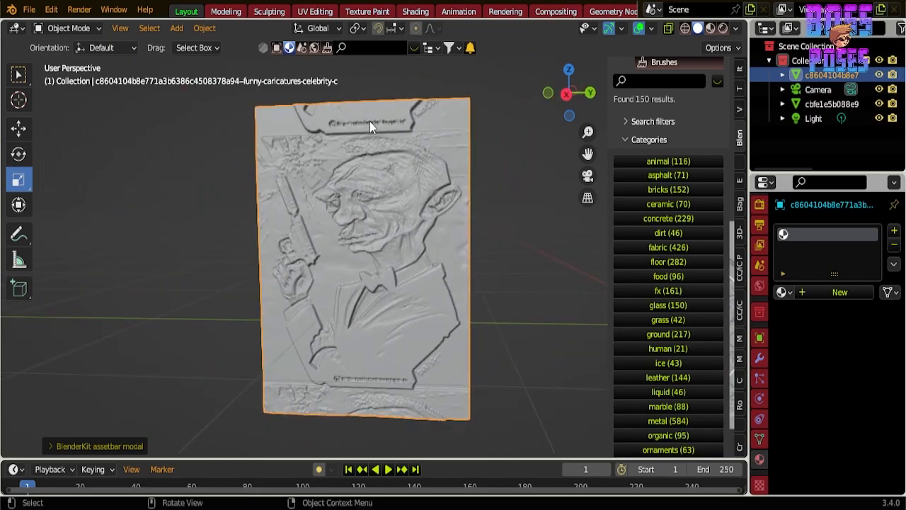
Step: Apply the Displace and Multiresolution modifiers on the caricature relief so its modifier stack is empty
{"action": "middle_click_drag", "start_coordinate": [441, 177], "coordinate": [356, 158]}
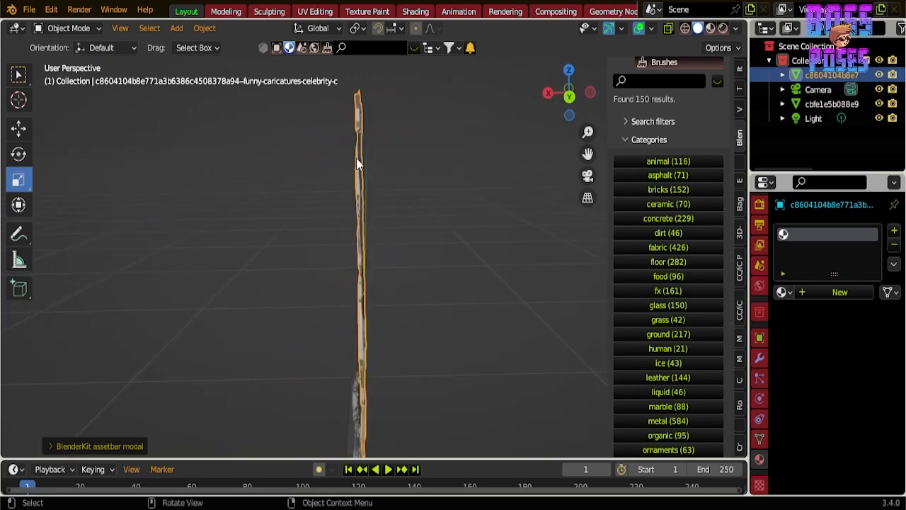
{"action": "left_click", "coordinate": [760, 358]}
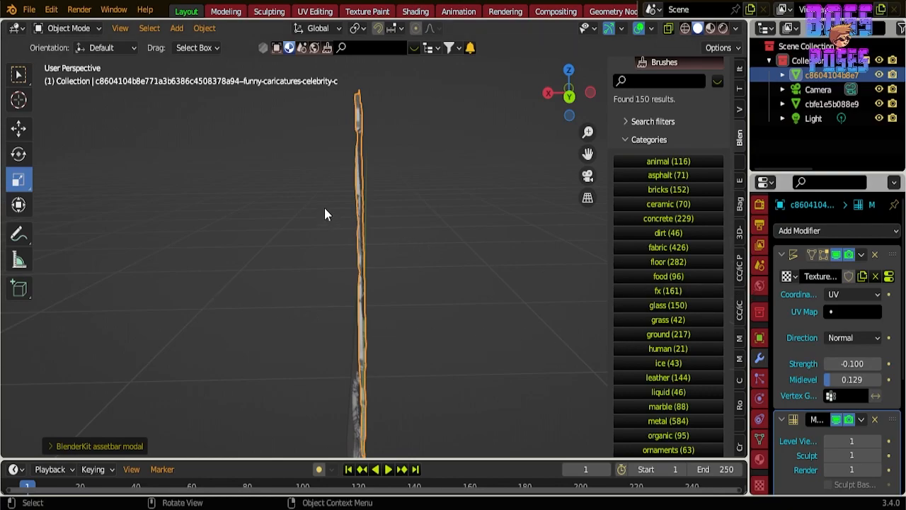
{"action": "middle_click_drag", "start_coordinate": [322, 215], "coordinate": [234, 256]}
{"action": "middle_click_drag", "start_coordinate": [551, 297], "coordinate": [356, 260]}
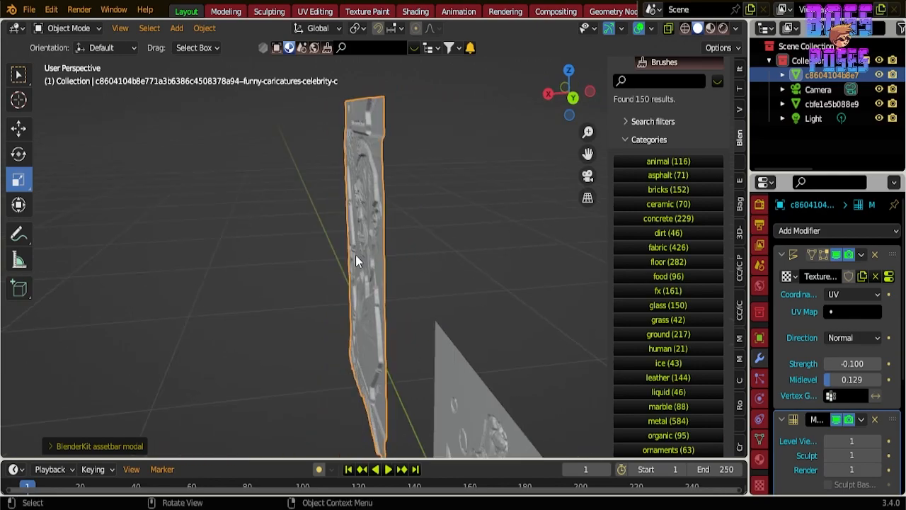
{"action": "left_click", "coordinate": [860, 255]}
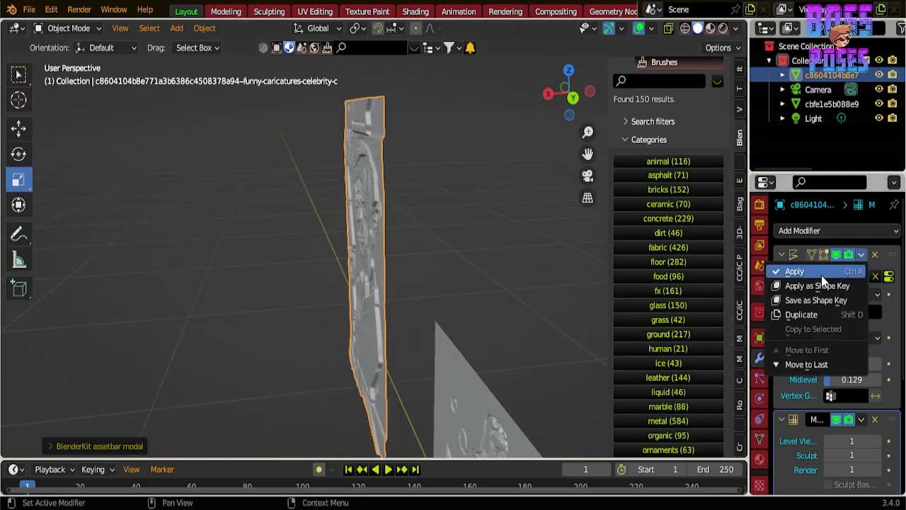
{"action": "left_click", "coordinate": [829, 272]}
{"action": "left_click", "coordinate": [862, 255]}
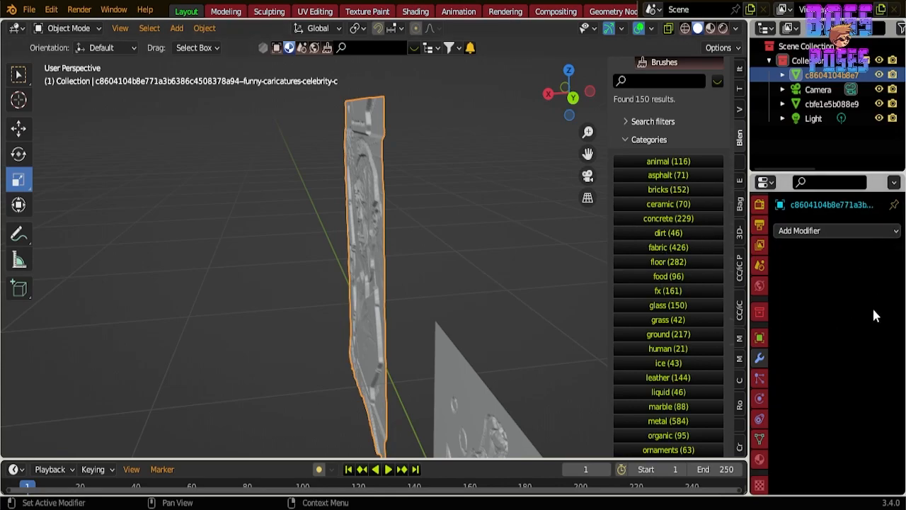
Step: Add a Solidify modifier to the caricature relief and view it from the side
{"action": "left_click", "coordinate": [822, 231]}
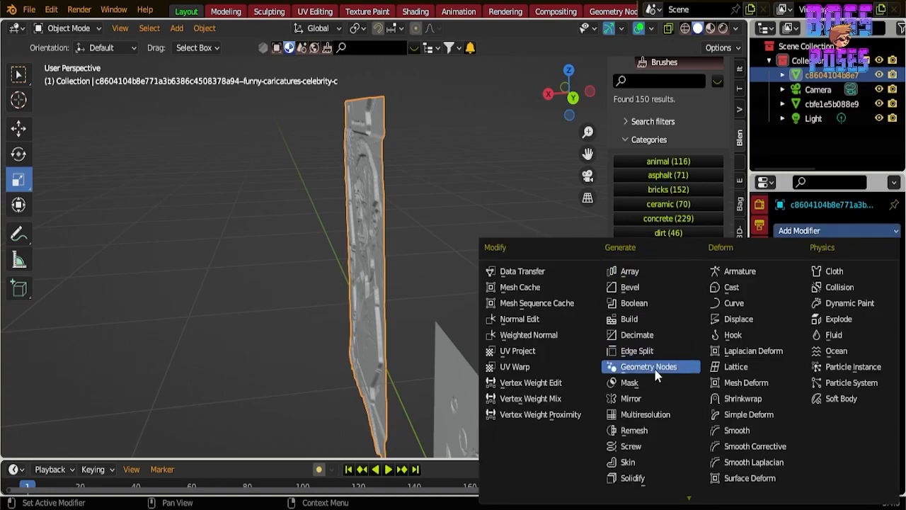
{"action": "left_click", "coordinate": [631, 478]}
{"action": "middle_click_drag", "start_coordinate": [453, 257], "coordinate": [535, 239]}
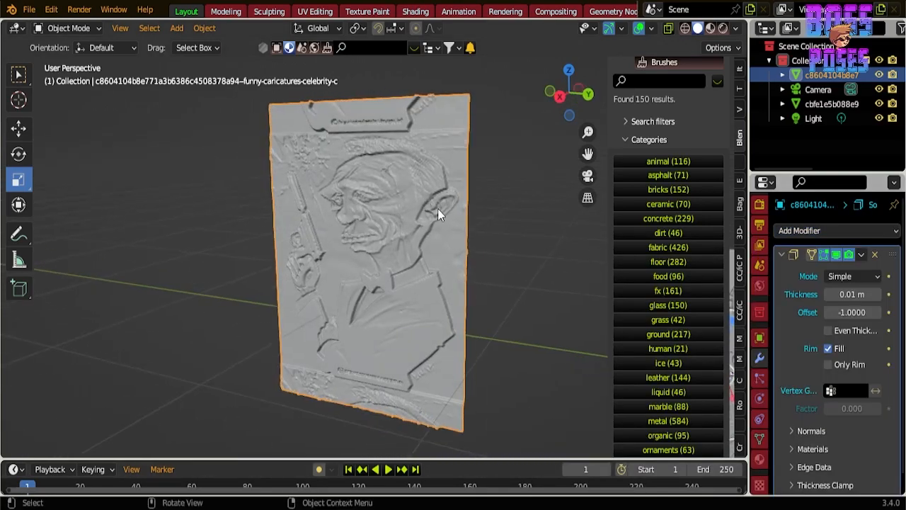
{"action": "middle_click_drag", "start_coordinate": [447, 159], "coordinate": [367, 180]}
{"action": "scroll", "coordinate": [350, 168], "scroll_direction": "down", "scroll_amount": 3}
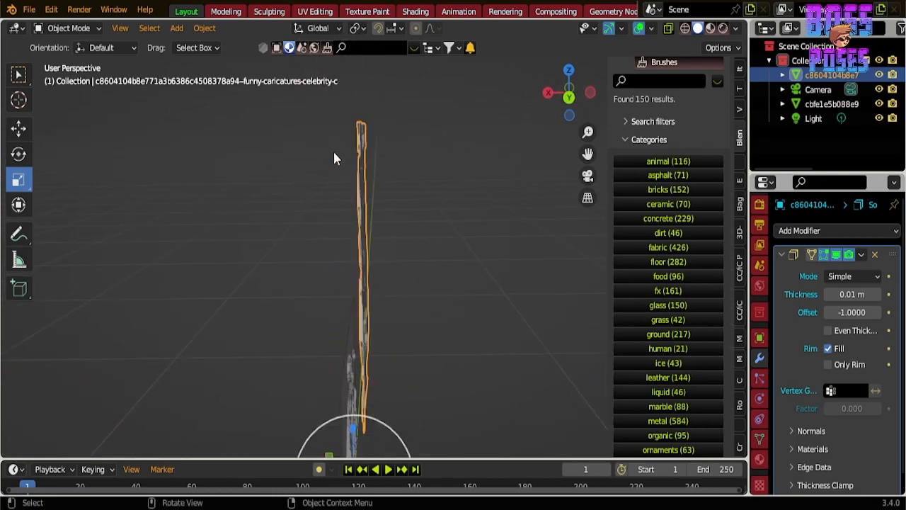
Step: Set the thickness of the caricature relief's Solidify modifier to 0.04 m
{"action": "left_click_drag", "start_coordinate": [871, 292], "coordinate": [878, 301]}
{"action": "scroll", "coordinate": [342, 206], "scroll_direction": "up", "scroll_amount": 5}
{"action": "middle_click_drag", "start_coordinate": [346, 205], "coordinate": [655, 253]}
{"action": "scroll", "coordinate": [473, 197], "scroll_direction": "down", "scroll_amount": 3}
{"action": "left_click", "coordinate": [831, 297]}
{"action": "left_click", "coordinate": [832, 298]}
{"action": "left_click", "coordinate": [831, 297]}
{"action": "left_click", "coordinate": [831, 297]}
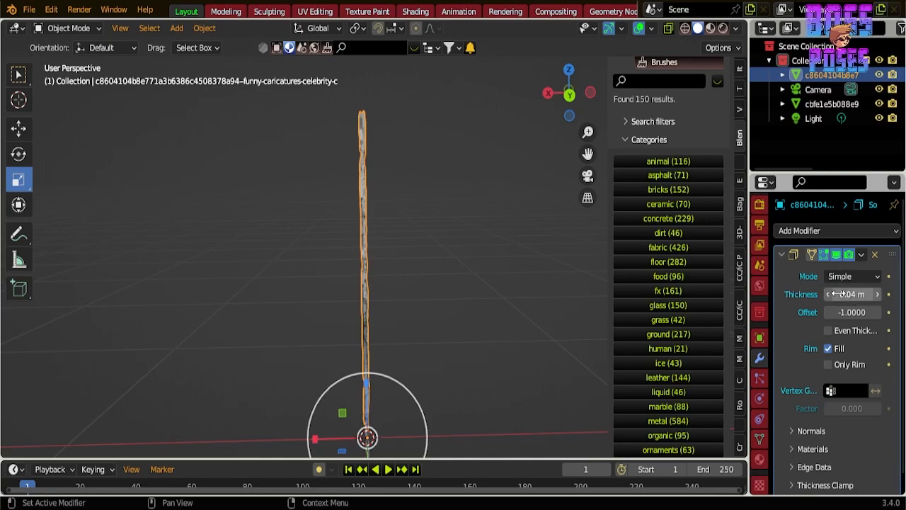
{"action": "middle_click_drag", "start_coordinate": [340, 214], "coordinate": [496, 213]}
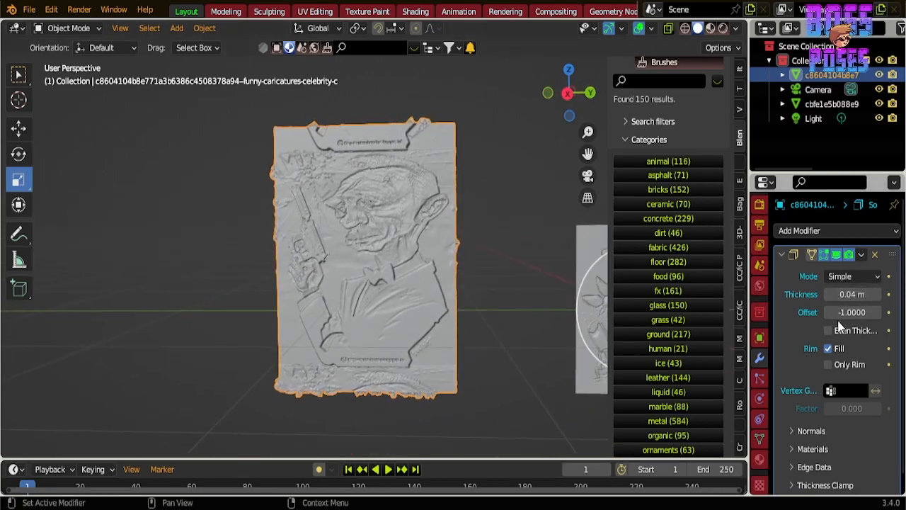
Step: Enable Only Rim for the caricature relief's Solidify modifier, comparing the surface with Fill and Only Rim each toggled off and back on
{"action": "left_click", "coordinate": [829, 364]}
{"action": "middle_click_drag", "start_coordinate": [461, 214], "coordinate": [613, 253]}
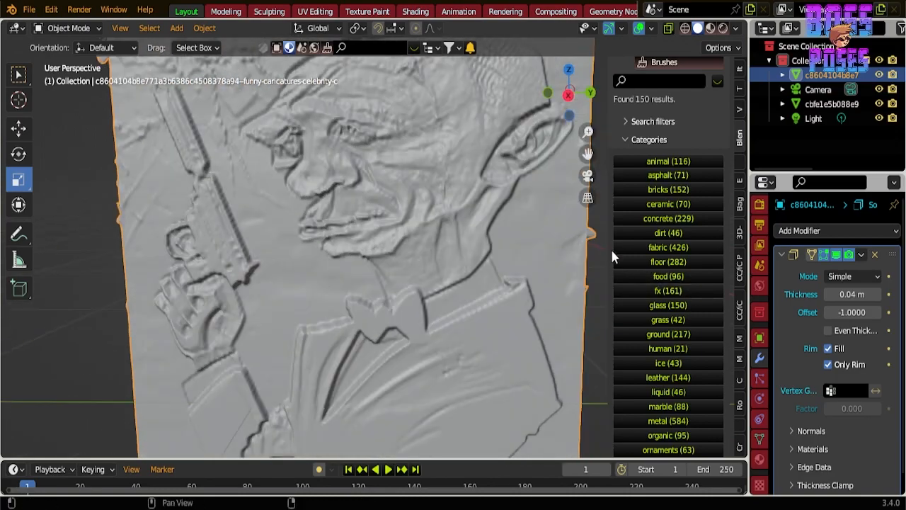
{"action": "left_click", "coordinate": [829, 348]}
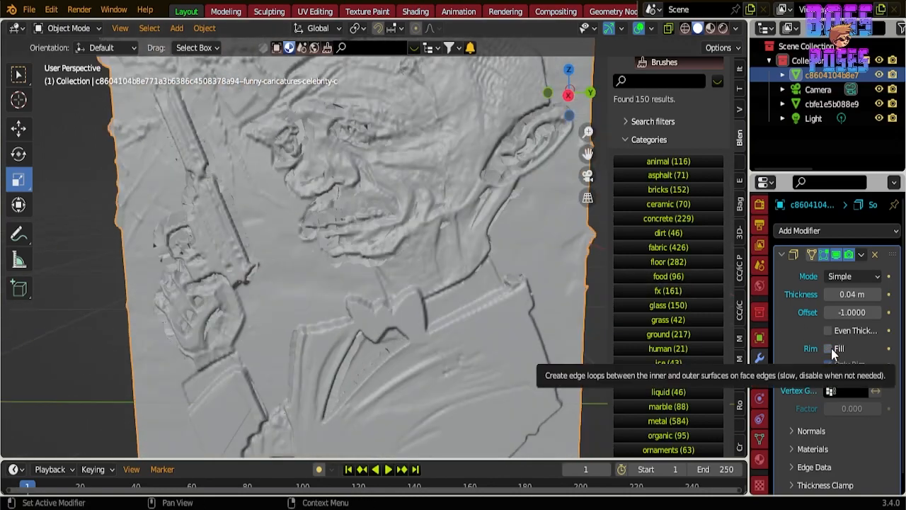
{"action": "left_click", "coordinate": [829, 349]}
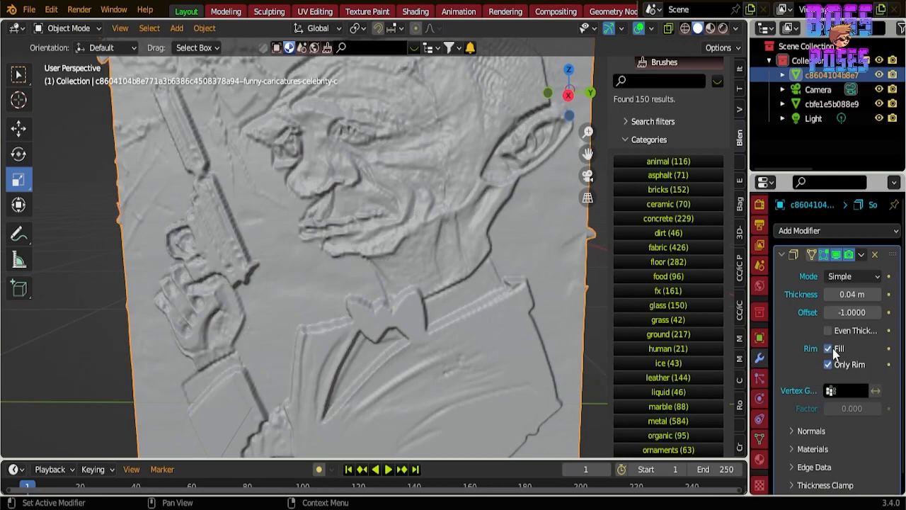
{"action": "left_click", "coordinate": [830, 365]}
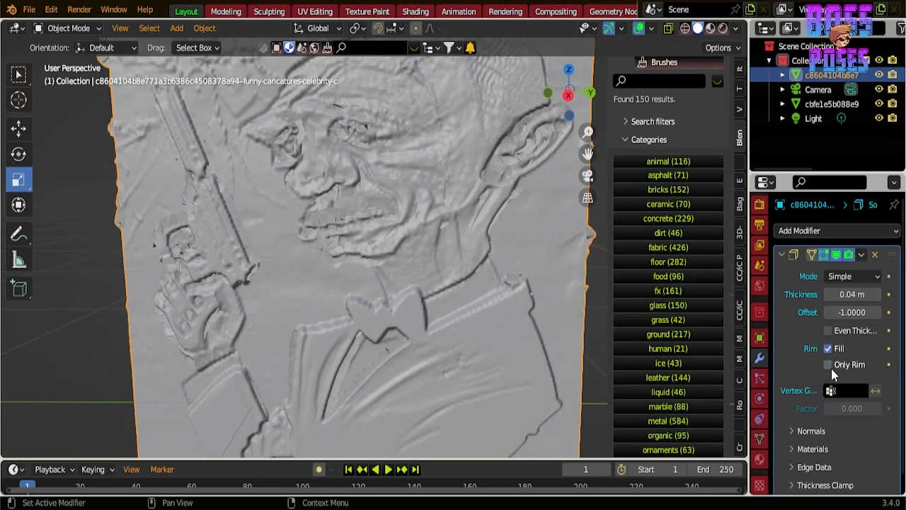
{"action": "left_click", "coordinate": [829, 364]}
{"action": "scroll", "coordinate": [447, 245], "scroll_direction": "down", "scroll_amount": 4}
{"action": "mouse_move", "coordinate": [447, 245]}
{"action": "middle_mouse_down"}
{"action": "mouse_move", "coordinate": [299, 260]}
{"action": "mouse_move", "coordinate": [318, 257]}
{"action": "mouse_move", "coordinate": [358, 111]}
{"action": "middle_mouse_up"}
{"action": "middle_click_drag", "start_coordinate": [436, 206], "coordinate": [416, 192]}
{"action": "middle_click_drag", "start_coordinate": [383, 236], "coordinate": [437, 220]}
Step: Select the smaller relief beside the caricature and apply its Multiresolution modifier
{"action": "scroll", "coordinate": [438, 221], "scroll_direction": "down", "scroll_amount": 5}
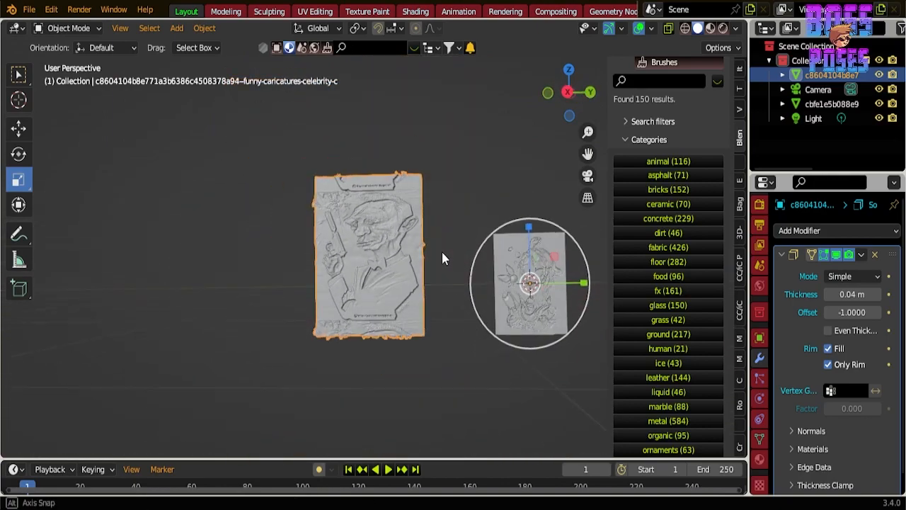
{"action": "middle_click_drag", "start_coordinate": [509, 266], "coordinate": [252, 263], "text": "shift"}
{"action": "left_click", "coordinate": [301, 269]}
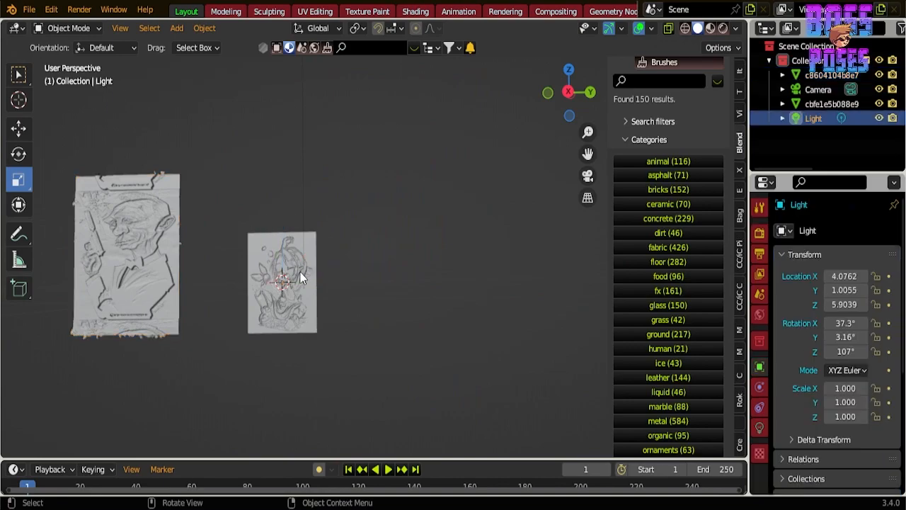
{"action": "left_click", "coordinate": [296, 263]}
{"action": "scroll", "coordinate": [267, 284], "scroll_direction": "up", "scroll_amount": 6}
{"action": "middle_click_drag", "start_coordinate": [266, 279], "coordinate": [570, 238], "text": "shift"}
{"action": "left_click", "coordinate": [861, 254]}
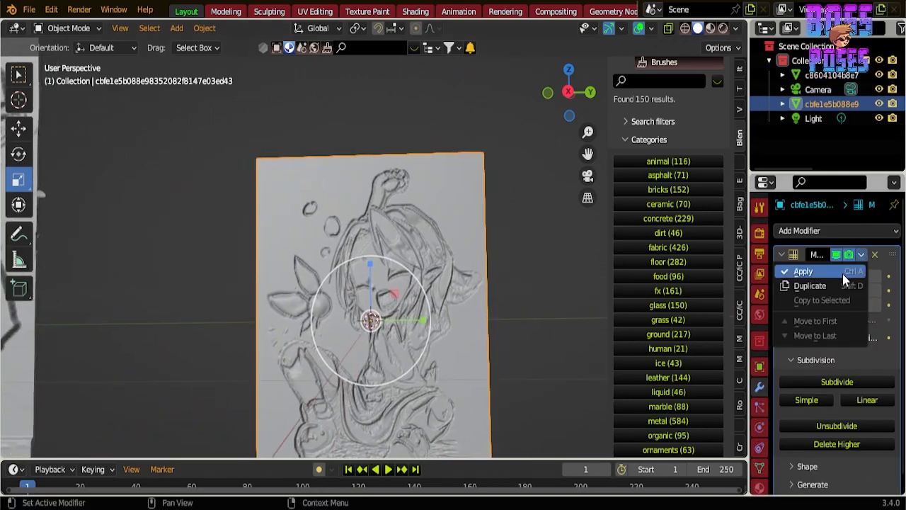
{"action": "left_click", "coordinate": [822, 274]}
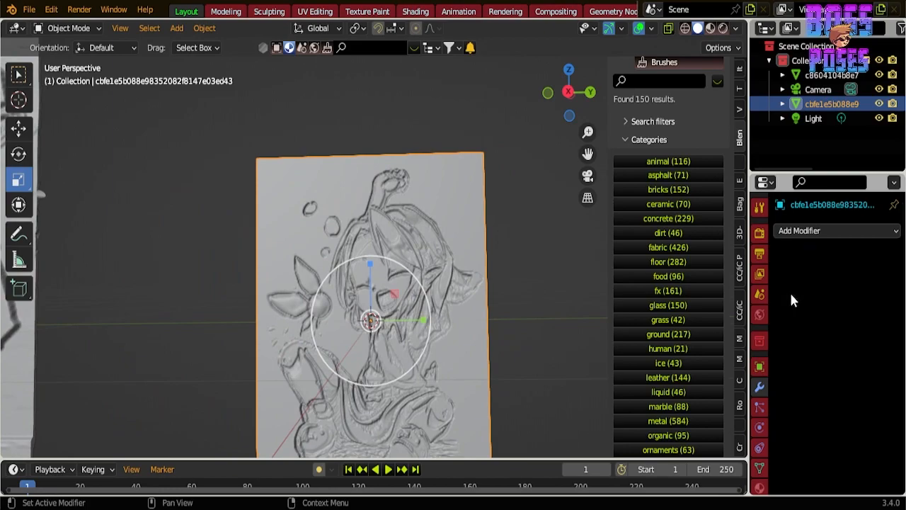
Step: Add a Solidify modifier to the smaller relief and inspect its surface up close
{"action": "left_click", "coordinate": [855, 233]}
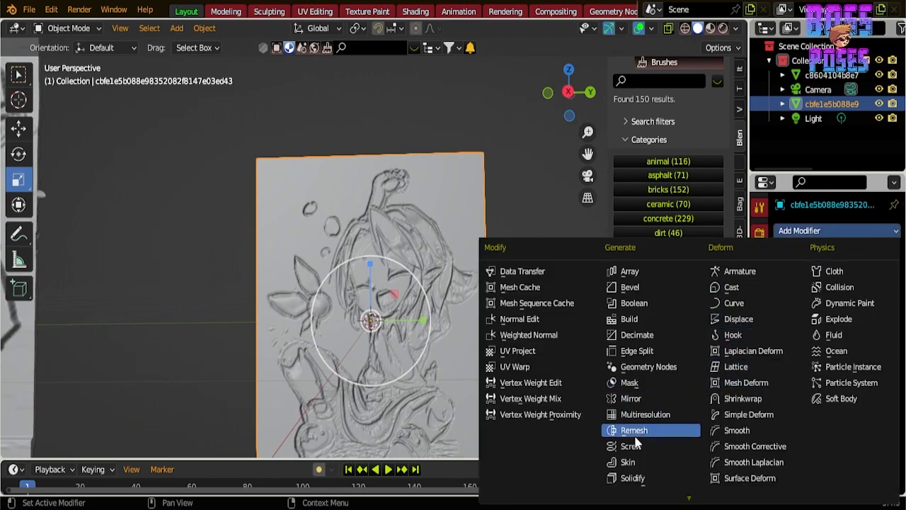
{"action": "left_click", "coordinate": [630, 479]}
{"action": "middle_click_drag", "start_coordinate": [578, 395], "coordinate": [354, 286]}
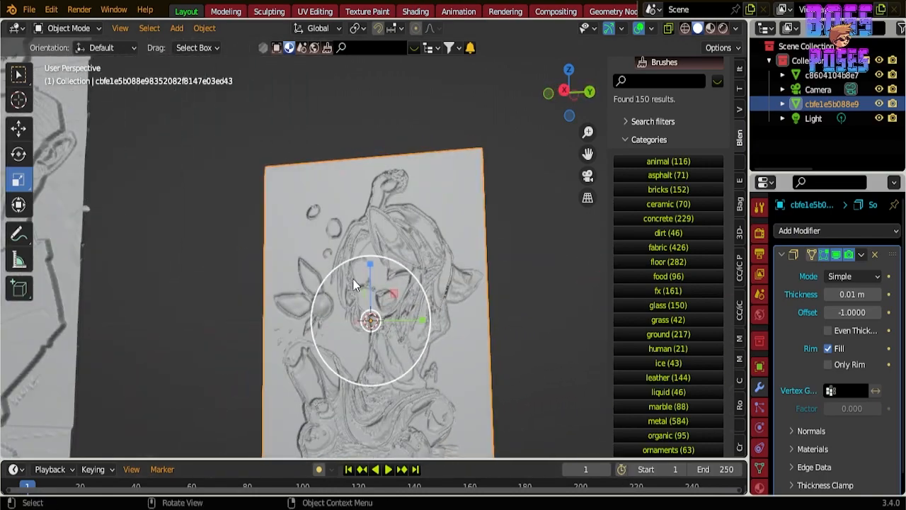
{"action": "scroll", "coordinate": [415, 304], "scroll_direction": "up", "scroll_amount": 5}
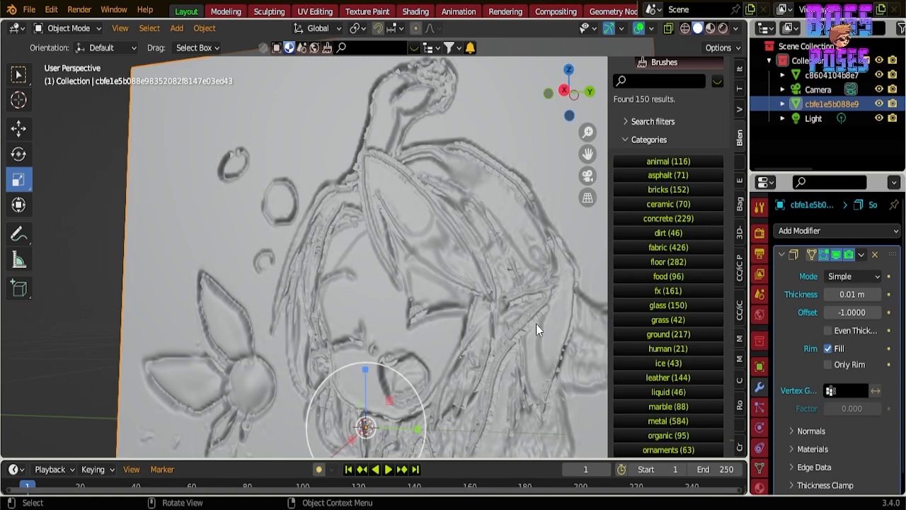
Step: Enable Only Rim on the smaller relief's Solidify modifier and change its mode to Complex
{"action": "left_click", "coordinate": [828, 364]}
{"action": "scroll", "coordinate": [431, 280], "scroll_direction": "down", "scroll_amount": 4}
{"action": "middle_click_drag", "start_coordinate": [431, 280], "coordinate": [454, 300]}
{"action": "left_click", "coordinate": [855, 276]}
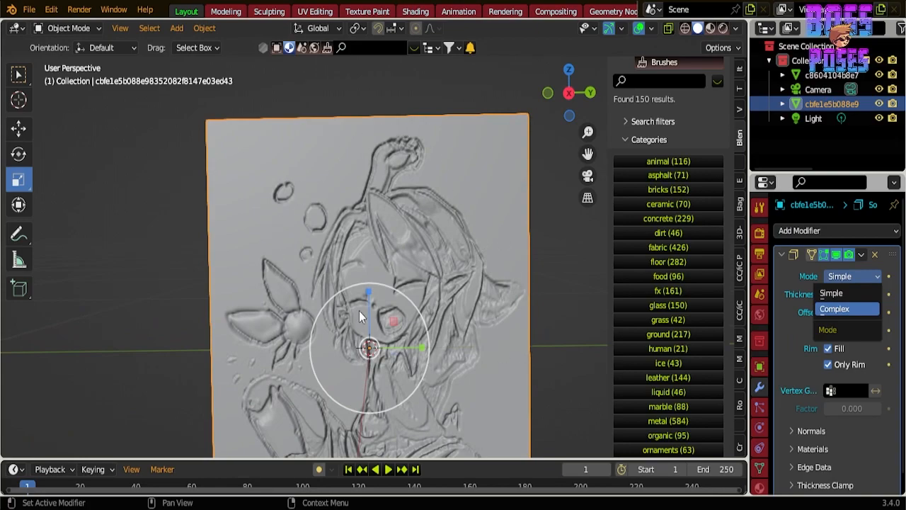
{"action": "key", "text": "Return"}
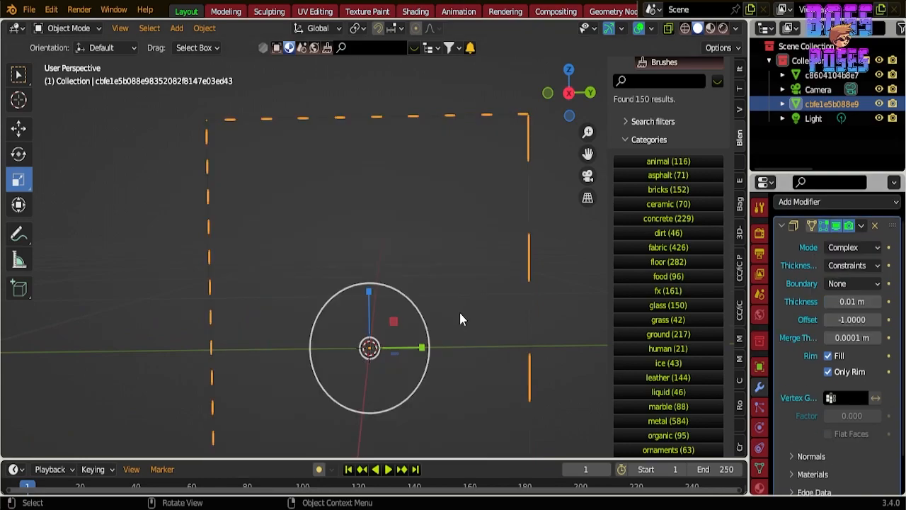
Step: Change the smaller relief's Solidify mode to Simple, inspect the surface, and deselect the relief
{"action": "middle_click_drag", "start_coordinate": [460, 312], "coordinate": [456, 292]}
{"action": "scroll", "coordinate": [465, 260], "scroll_direction": "down", "scroll_amount": 2}
{"action": "scroll", "coordinate": [482, 263], "scroll_direction": "up", "scroll_amount": 4}
{"action": "scroll", "coordinate": [498, 267], "scroll_direction": "down", "scroll_amount": 4}
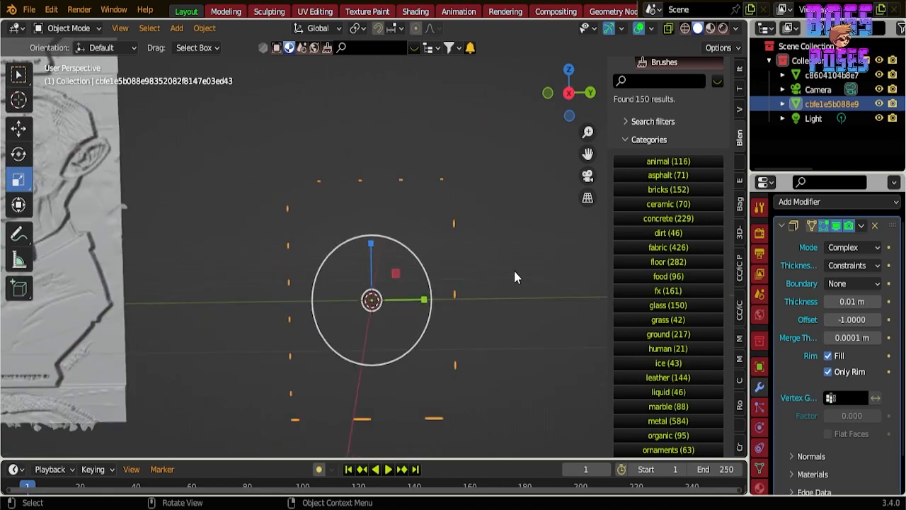
{"action": "left_click", "coordinate": [857, 250]}
{"action": "left_click", "coordinate": [843, 261]}
{"action": "middle_click_drag", "start_coordinate": [463, 283], "coordinate": [338, 234]}
{"action": "scroll", "coordinate": [346, 248], "scroll_direction": "up", "scroll_amount": 3}
{"action": "left_click", "coordinate": [222, 220]}
{"action": "scroll", "coordinate": [222, 219], "scroll_direction": "down", "scroll_amount": 3}
{"action": "middle_click_drag", "start_coordinate": [234, 222], "coordinate": [240, 226]}
{"action": "left_click", "coordinate": [176, 27]}
{"action": "mouse_move", "coordinate": [187, 46]}
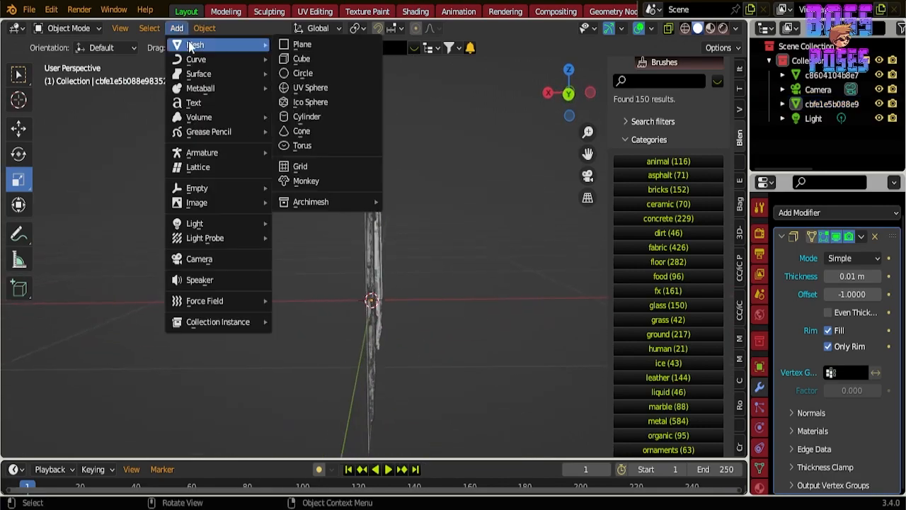
{"action": "left_click", "coordinate": [301, 44]}
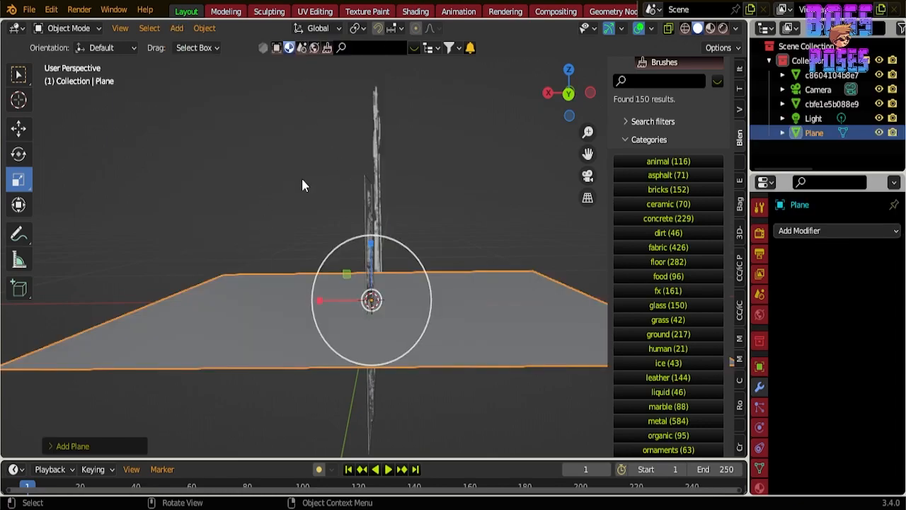
{"action": "key", "text": "Delete"}
Step: Add a cube and flatten it along the X axis into a thin slab
{"action": "left_click", "coordinate": [177, 28]}
{"action": "mouse_move", "coordinate": [191, 45]}
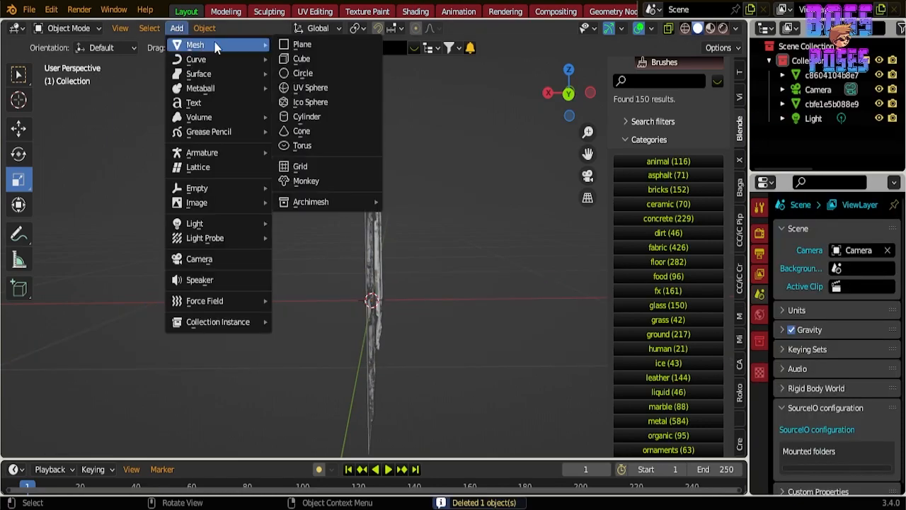
{"action": "left_click", "coordinate": [287, 59]}
{"action": "key", "text": "KP_Decimal"}
{"action": "left_click_drag", "start_coordinate": [323, 263], "coordinate": [368, 267]}
{"action": "middle_click_drag", "start_coordinate": [326, 230], "coordinate": [407, 240]}
Step: Scale the slab down to slightly wider than the smaller relief and move it over the relief
{"action": "key", "text": "g"}
{"action": "left_click", "coordinate": [265, 239]}
{"action": "scroll", "coordinate": [410, 240], "scroll_direction": "up", "scroll_amount": 4}
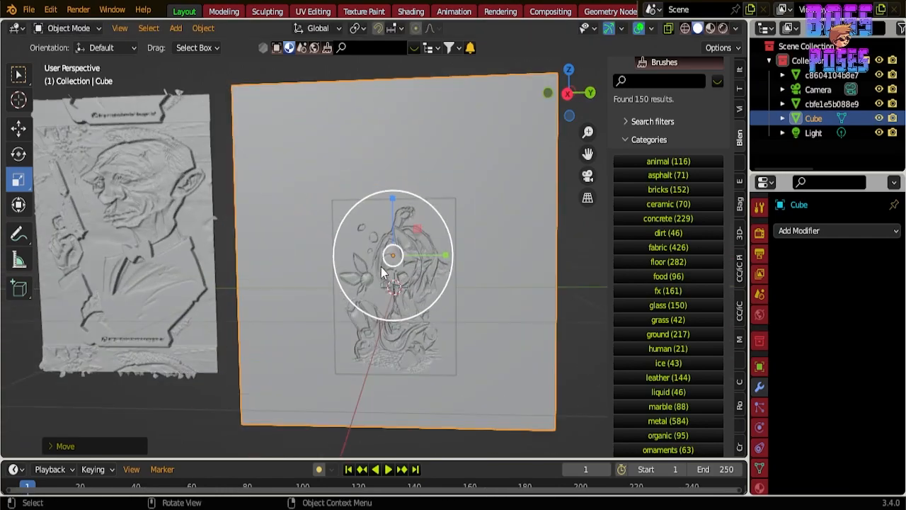
{"action": "key", "text": "s"}
{"action": "left_click", "coordinate": [433, 208]}
{"action": "key", "text": "g"}
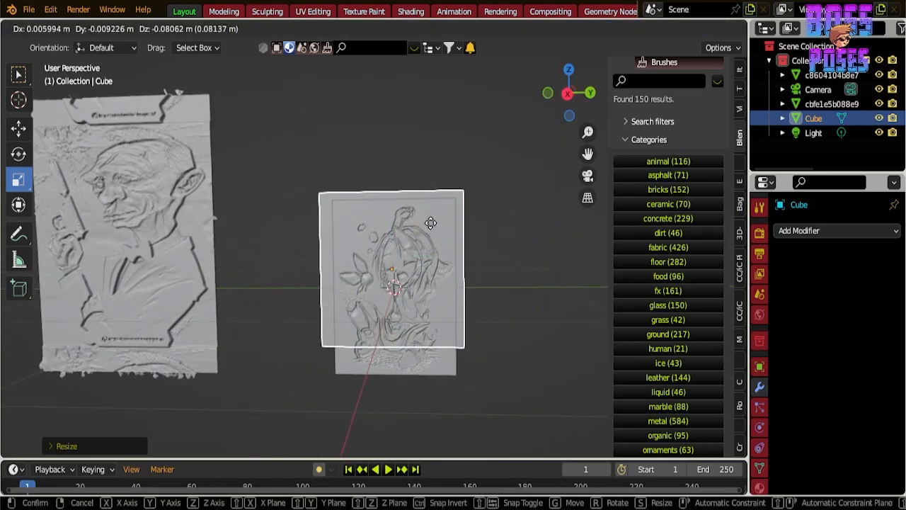
{"action": "left_click", "coordinate": [432, 224]}
Step: Reposition the slab around the smaller relief and enlarge it slightly to leave a margin on the sides
{"action": "middle_click_drag", "start_coordinate": [433, 225], "coordinate": [436, 243]}
{"action": "key", "text": "g"}
{"action": "left_click", "coordinate": [311, 224]}
{"action": "key", "text": "g"}
{"action": "left_click", "coordinate": [330, 234]}
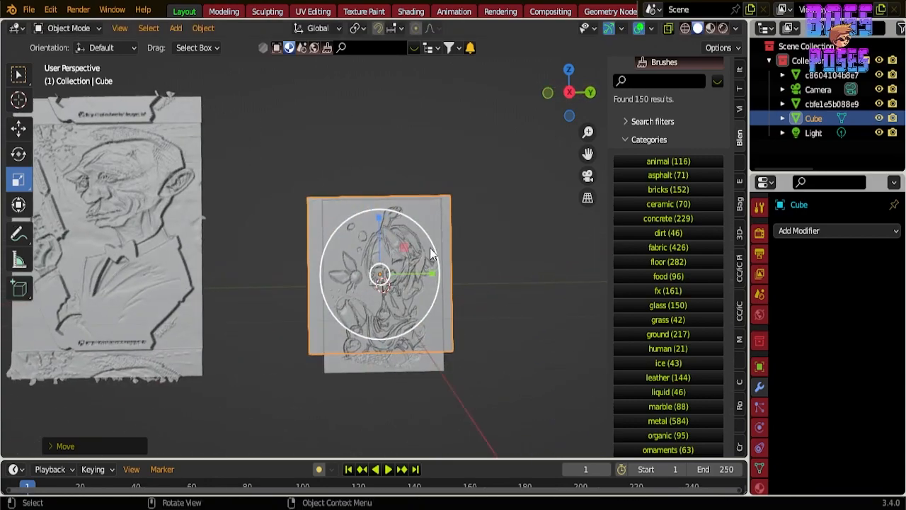
{"action": "scroll", "coordinate": [410, 263], "scroll_direction": "up", "scroll_amount": 5}
{"action": "key", "text": "s"}
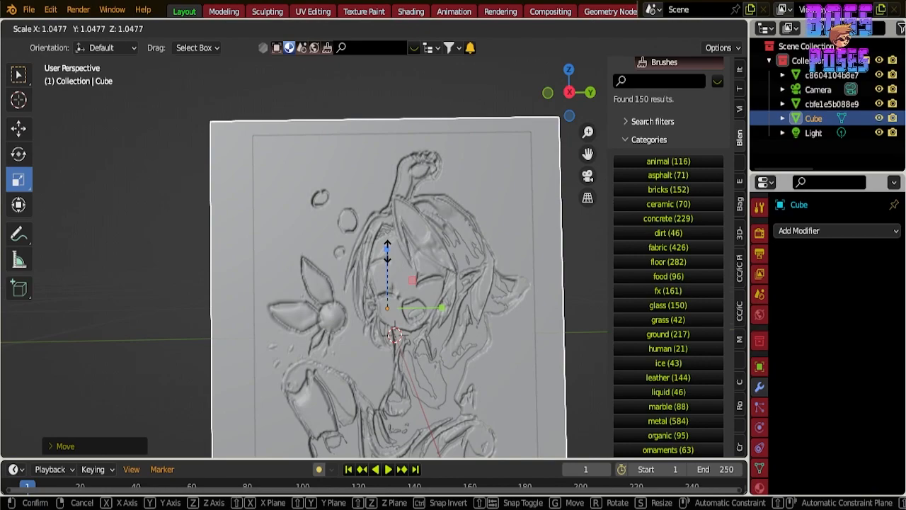
{"action": "left_click", "coordinate": [393, 236]}
{"action": "scroll", "coordinate": [392, 236], "scroll_direction": "down", "scroll_amount": 2}
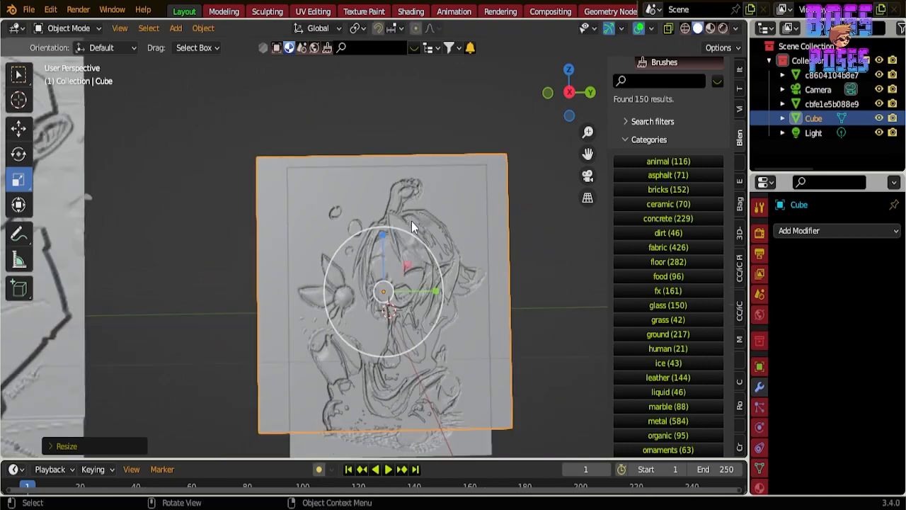
Step: Shorten the smaller relief along the Z axis and move it up so it sits within the slab's outline
{"action": "left_click", "coordinate": [468, 335]}
{"action": "key", "text": "s"}
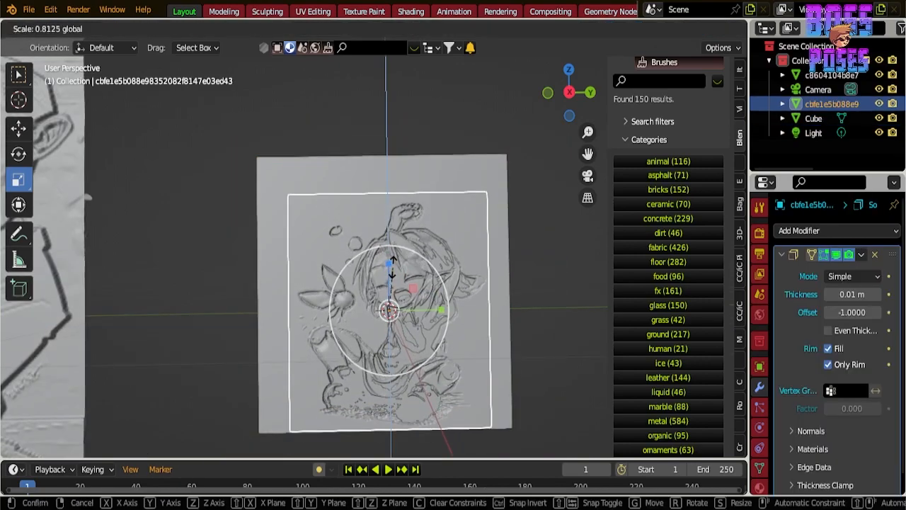
{"action": "left_click", "coordinate": [393, 269]}
{"action": "key", "text": "g"}
{"action": "left_click", "coordinate": [393, 310]}
{"action": "mouse_move", "coordinate": [401, 296]}
{"action": "middle_mouse_down"}
{"action": "mouse_move", "coordinate": [340, 310]}
{"action": "mouse_move", "coordinate": [252, 313]}
{"action": "mouse_move", "coordinate": [402, 306]}
{"action": "middle_mouse_up"}
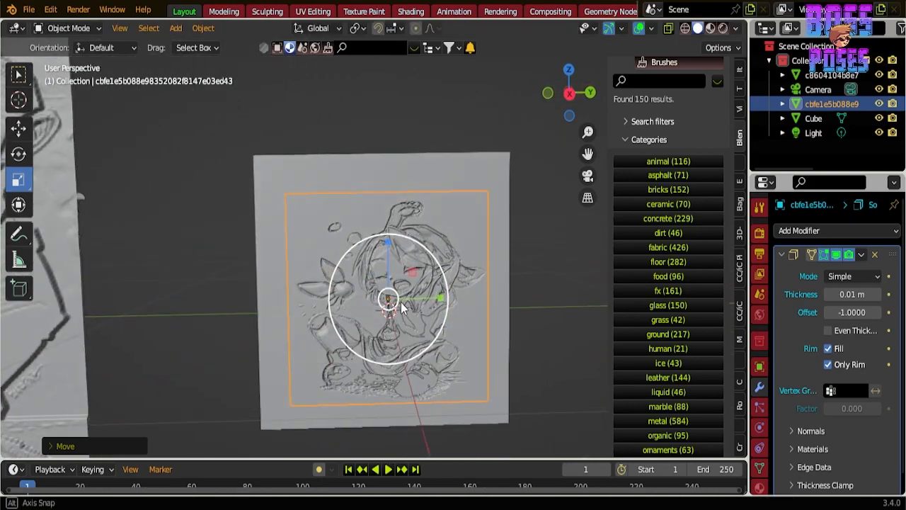
Step: Duplicate the slab in place and scale the copy to about 0.92 as the frame's inner cutout
{"action": "left_click", "coordinate": [432, 184]}
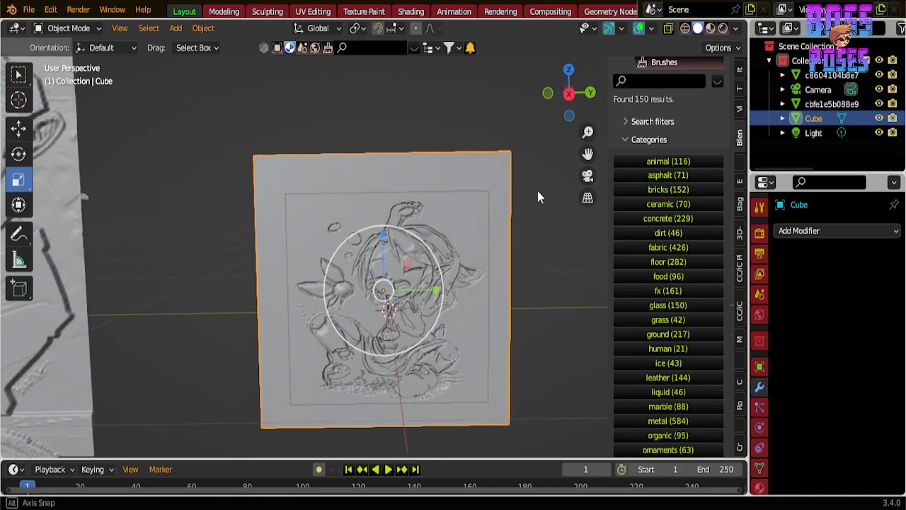
{"action": "key", "text": "ctrl+c"}
{"action": "key", "text": "ctrl+v"}
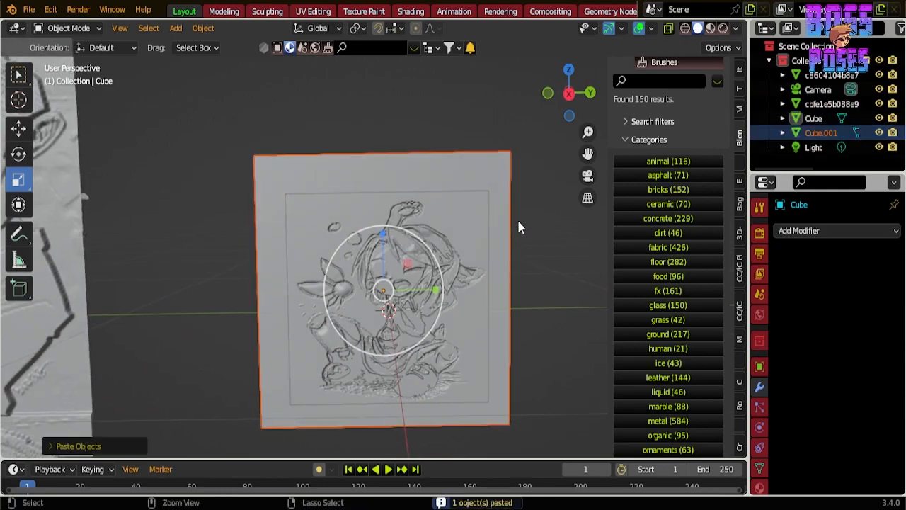
{"action": "key", "text": "s"}
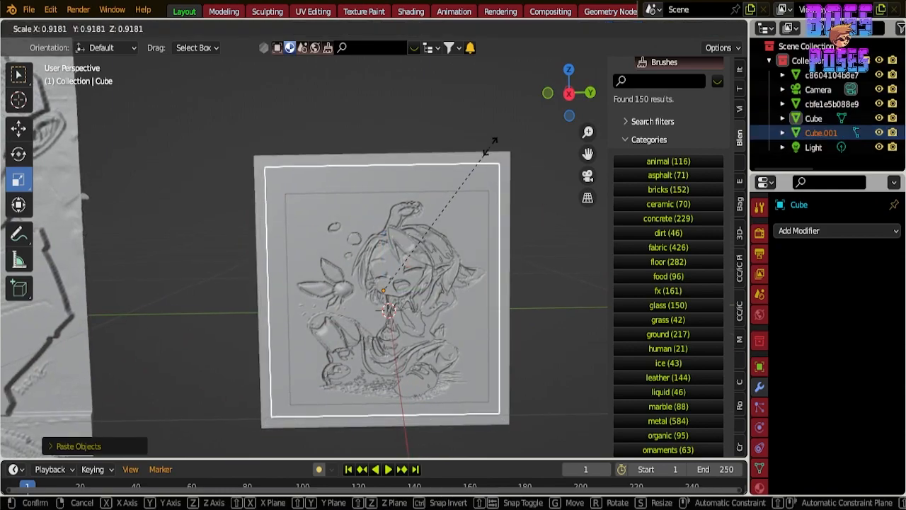
{"action": "left_click", "coordinate": [488, 146]}
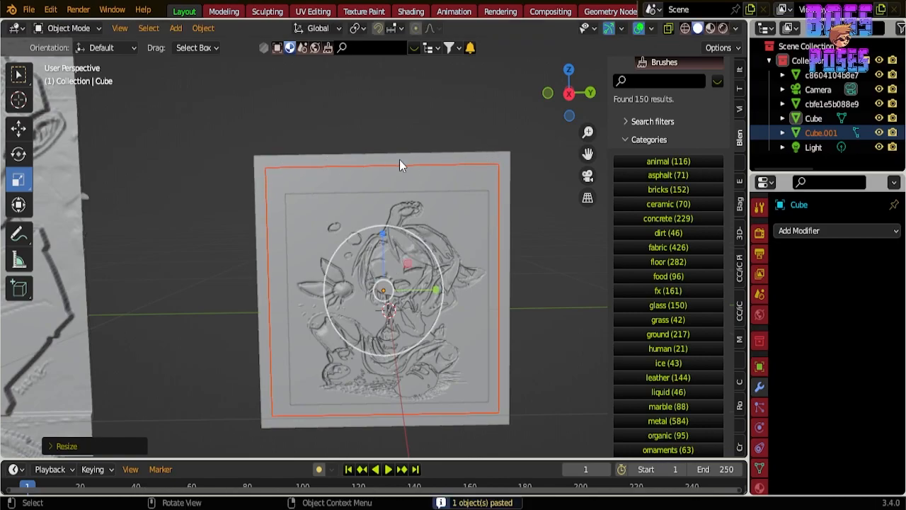
Step: Try joining the two slabs and moving the outer slab aside, undoing each attempt
{"action": "middle_click_drag", "start_coordinate": [314, 258], "coordinate": [258, 186]}
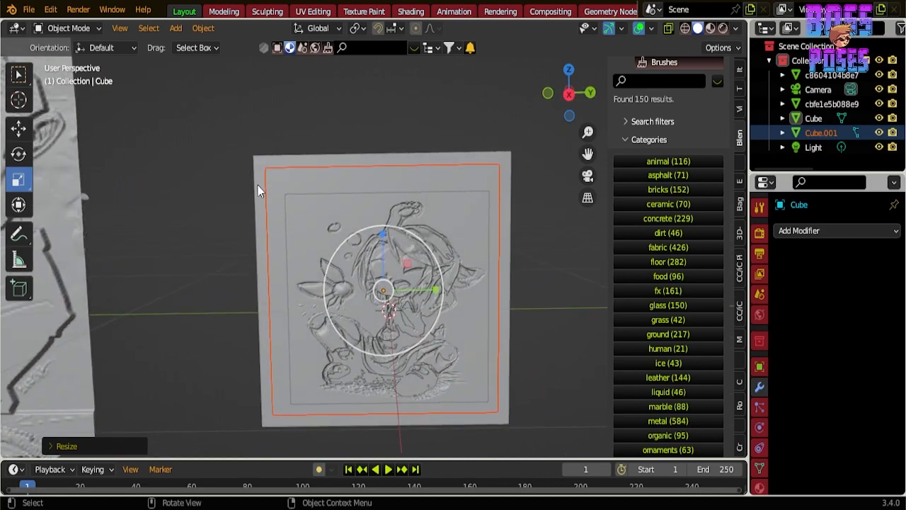
{"action": "left_click", "coordinate": [324, 168], "text": "shift"}
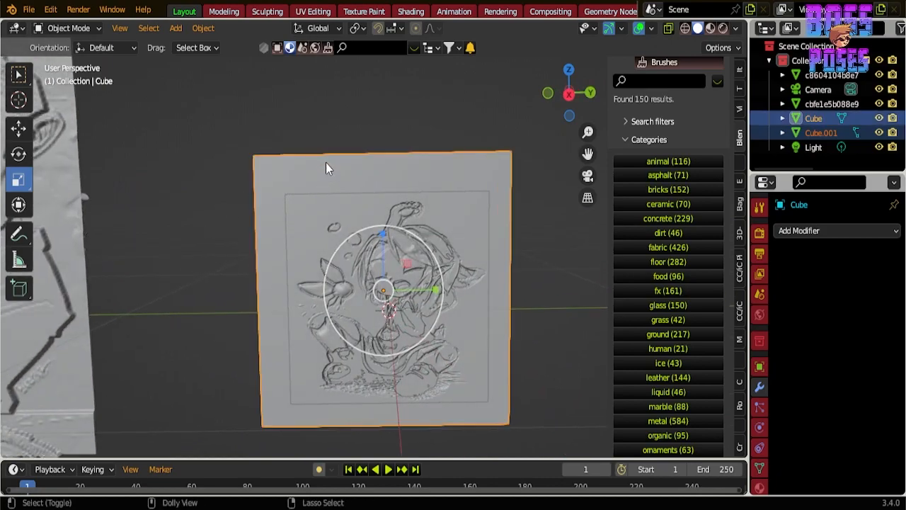
{"action": "key", "text": "ctrl+j"}
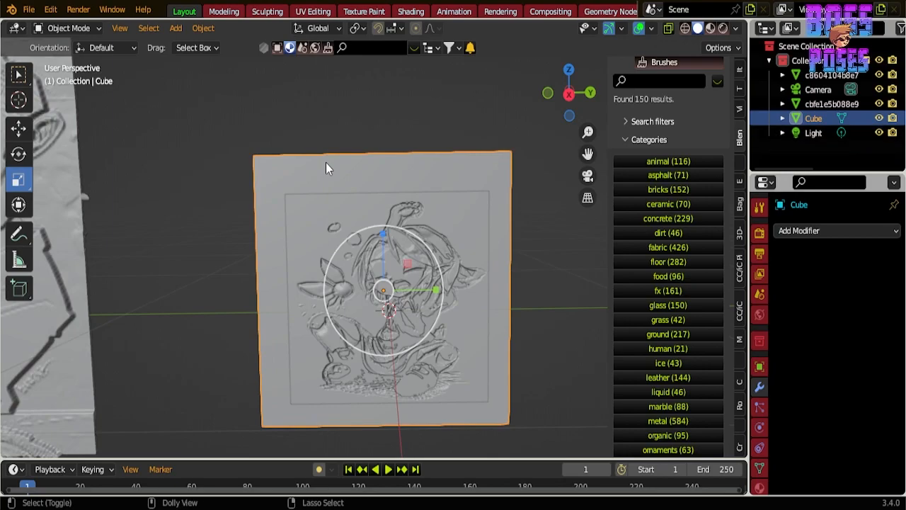
{"action": "middle_click_drag", "start_coordinate": [357, 193], "coordinate": [309, 182]}
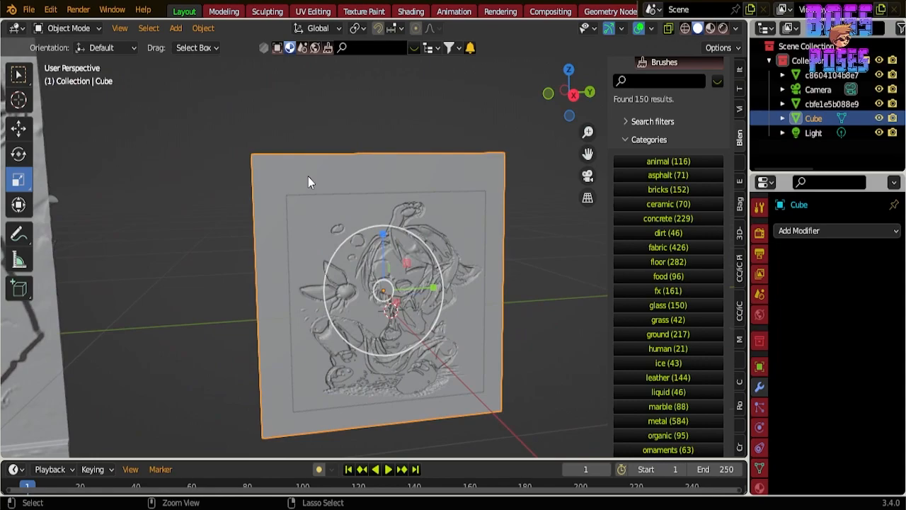
{"action": "key", "text": "ctrl+z"}
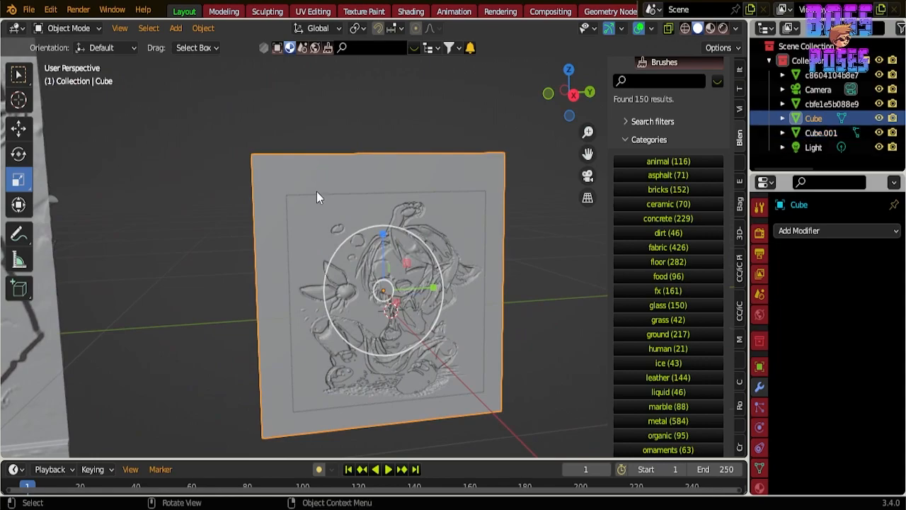
{"action": "key", "text": "g"}
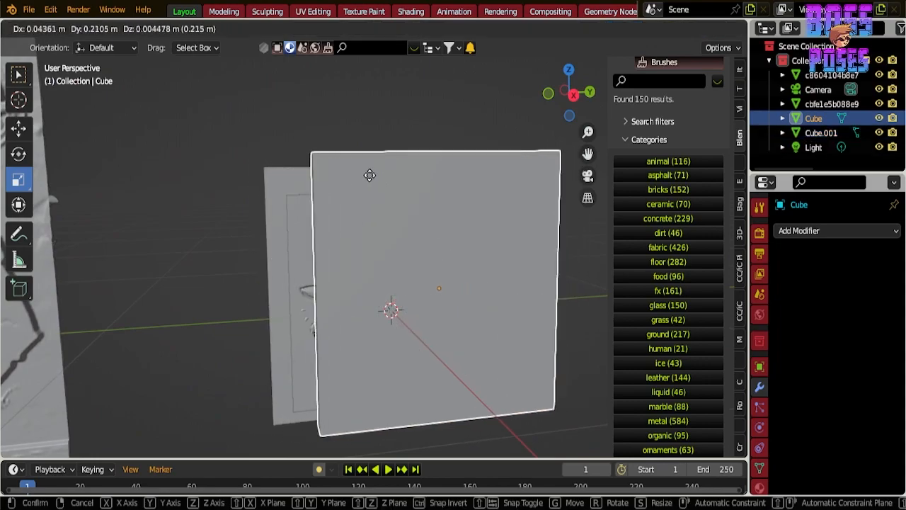
{"action": "left_click", "coordinate": [355, 176]}
{"action": "key", "text": "ctrl+z"}
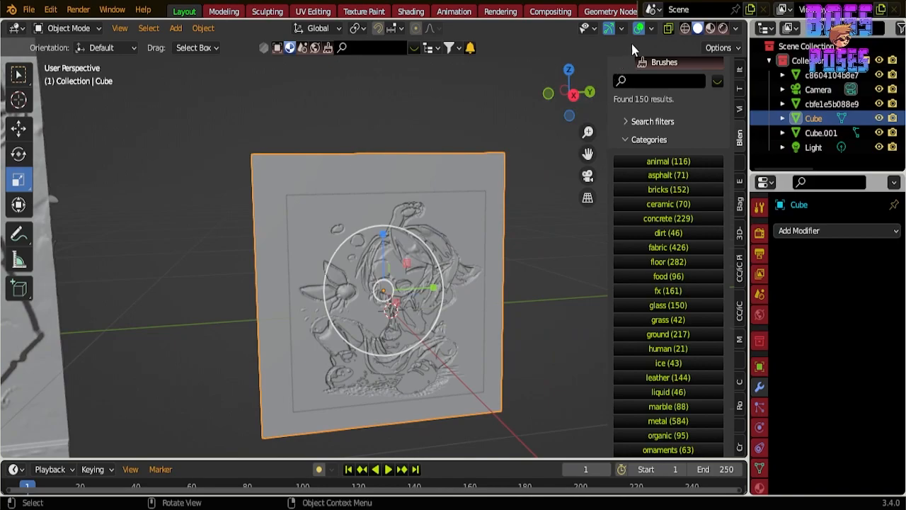
Step: Turn on X-ray and stretch the inner slab along the X axis so it is thicker than the outer slab
{"action": "left_click", "coordinate": [668, 29]}
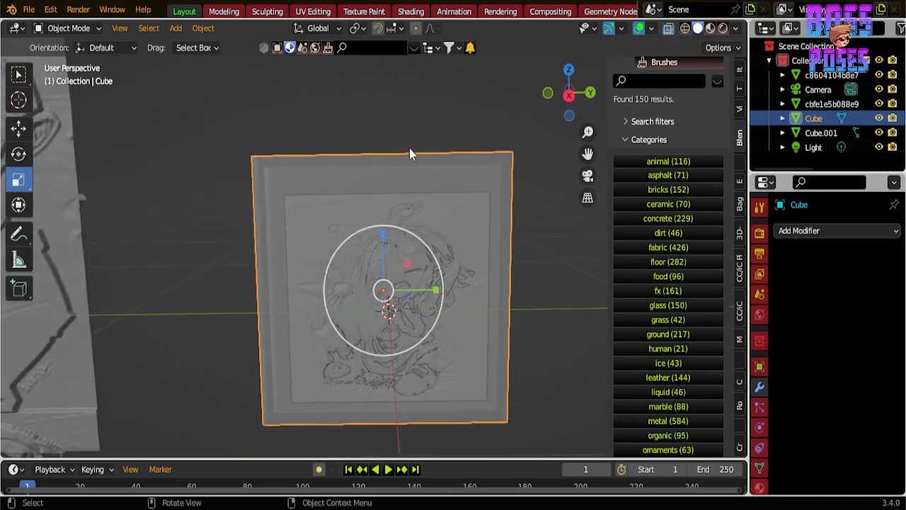
{"action": "left_click", "coordinate": [398, 177]}
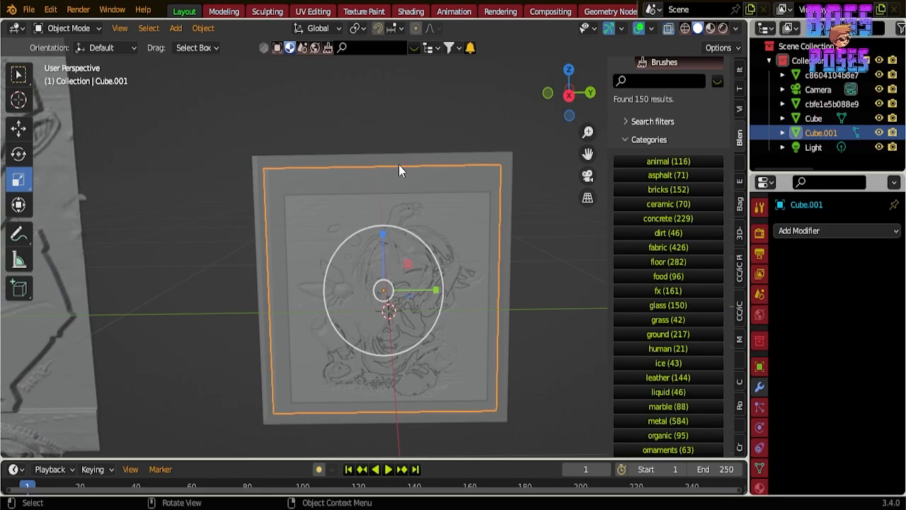
{"action": "middle_click_drag", "start_coordinate": [399, 165], "coordinate": [330, 209]}
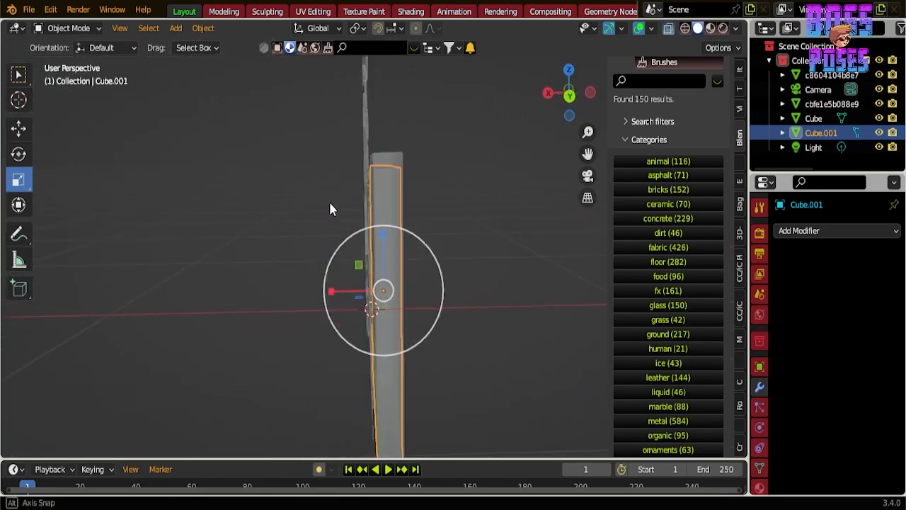
{"action": "left_click_drag", "start_coordinate": [338, 291], "coordinate": [309, 290]}
Step: Move the smaller relief out in front of the two slabs to clear the space around them
{"action": "middle_click_drag", "start_coordinate": [310, 287], "coordinate": [365, 256]}
{"action": "left_click", "coordinate": [419, 238]}
{"action": "middle_click_drag", "start_coordinate": [419, 237], "coordinate": [373, 246]}
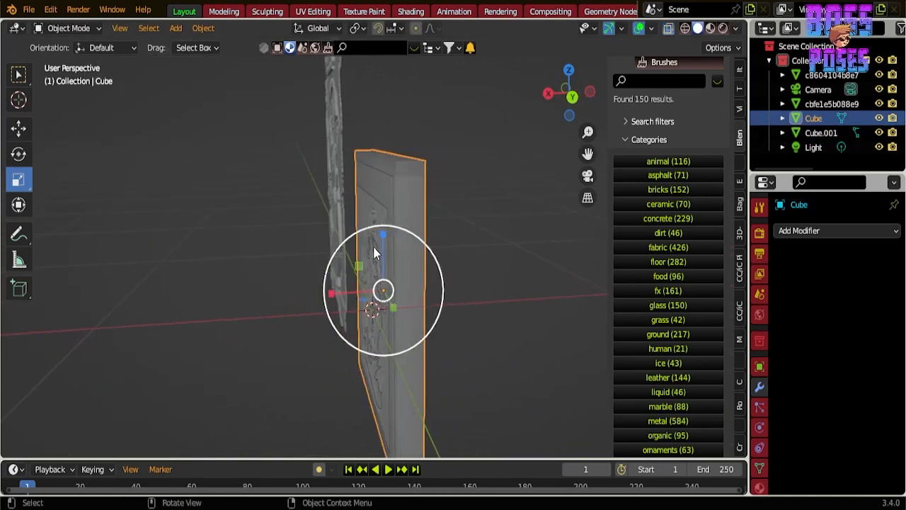
{"action": "left_click", "coordinate": [373, 248]}
{"action": "key", "text": "g"}
{"action": "left_click", "coordinate": [202, 213]}
{"action": "middle_click_drag", "start_coordinate": [202, 212], "coordinate": [263, 224]}
Step: Turn off X-ray and cut the inner slab out of the outer slab with a Boolean difference to form a frame
{"action": "left_click", "coordinate": [364, 204]}
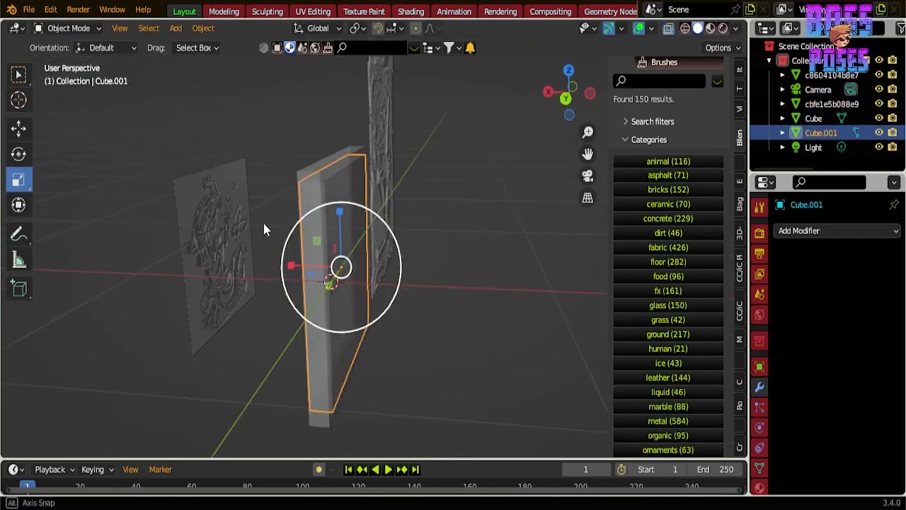
{"action": "middle_click_drag", "start_coordinate": [581, 71], "coordinate": [457, 184]}
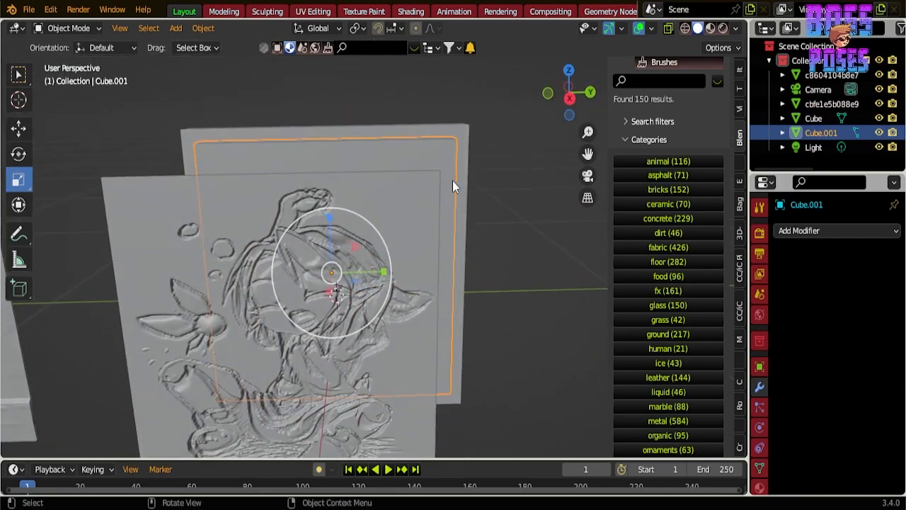
{"action": "left_click", "coordinate": [435, 130], "text": "shift"}
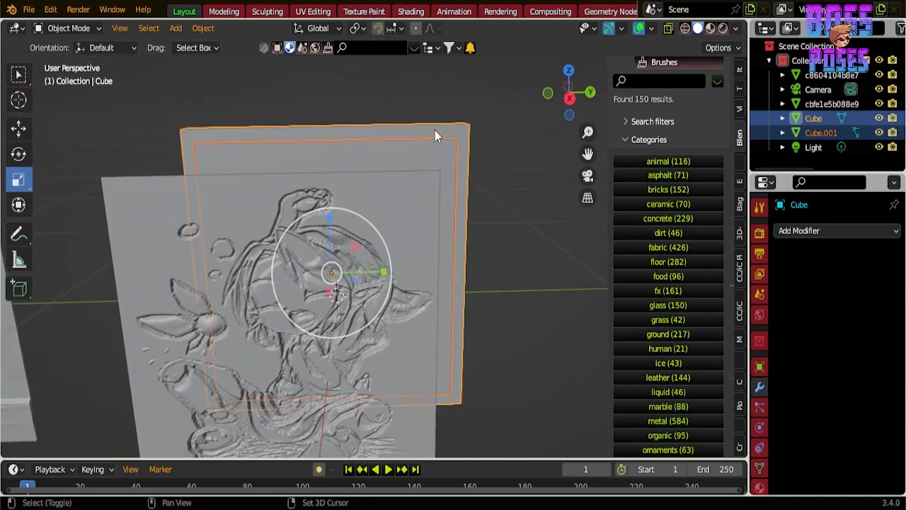
{"action": "key", "text": "ctrl+KP_Subtract"}
{"action": "middle_click_drag", "start_coordinate": [481, 118], "coordinate": [395, 134]}
{"action": "left_click", "coordinate": [425, 159]}
{"action": "middle_click_drag", "start_coordinate": [425, 159], "coordinate": [397, 164]}
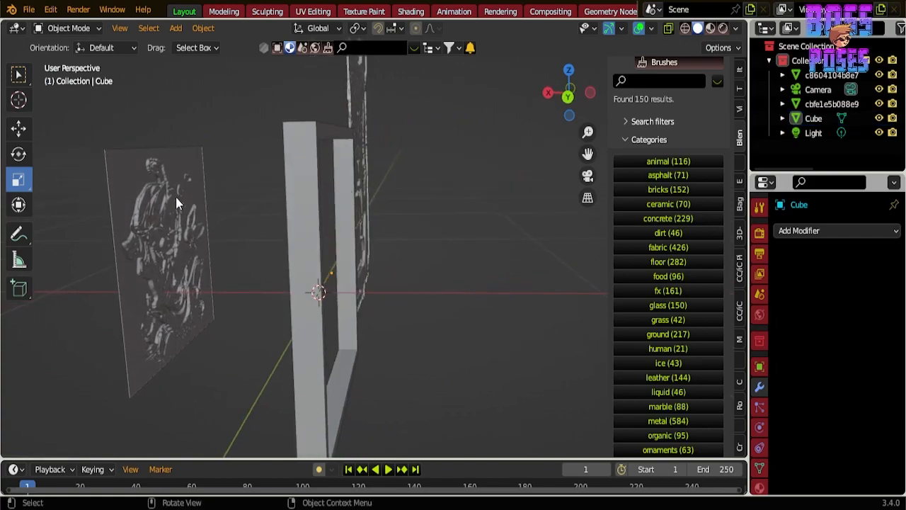
Step: Move the relief back into the frame and align it with the upper part of the opening
{"action": "left_click", "coordinate": [134, 201]}
{"action": "middle_click_drag", "start_coordinate": [134, 202], "coordinate": [156, 193]}
{"action": "left_click", "coordinate": [19, 129]}
{"action": "left_click_drag", "start_coordinate": [117, 257], "coordinate": [276, 251]}
{"action": "middle_click_drag", "start_coordinate": [208, 255], "coordinate": [357, 248]}
{"action": "left_click_drag", "start_coordinate": [383, 248], "coordinate": [393, 245]}
{"action": "left_click_drag", "start_coordinate": [339, 197], "coordinate": [335, 188]}
Step: Narrow the frame along the Y axis and move it so its opening matches the relief's width
{"action": "left_click", "coordinate": [466, 221]}
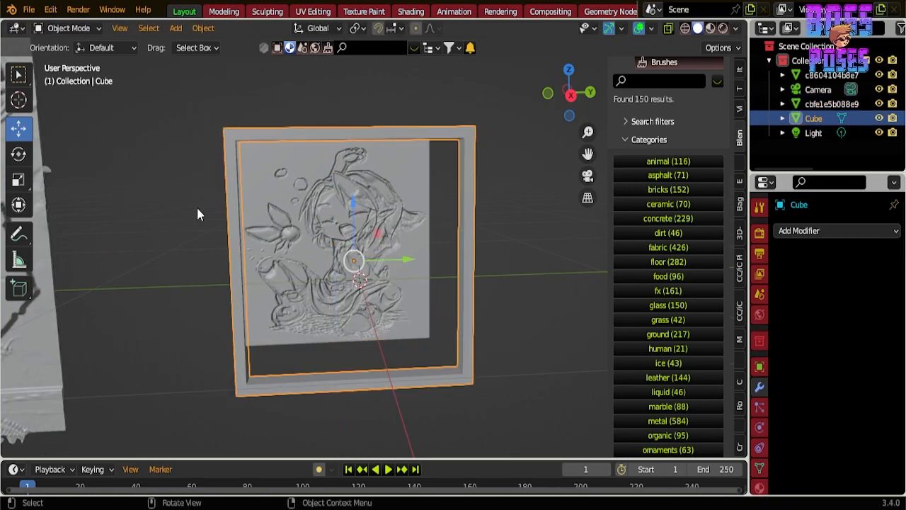
{"action": "left_click", "coordinate": [19, 179]}
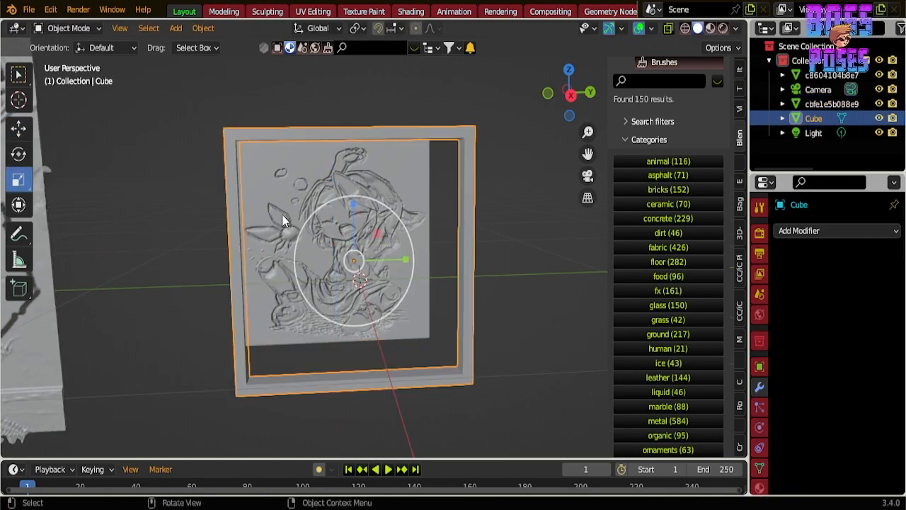
{"action": "left_click_drag", "start_coordinate": [405, 260], "coordinate": [398, 260]}
{"action": "key", "text": "g"}
{"action": "left_click", "coordinate": [379, 259]}
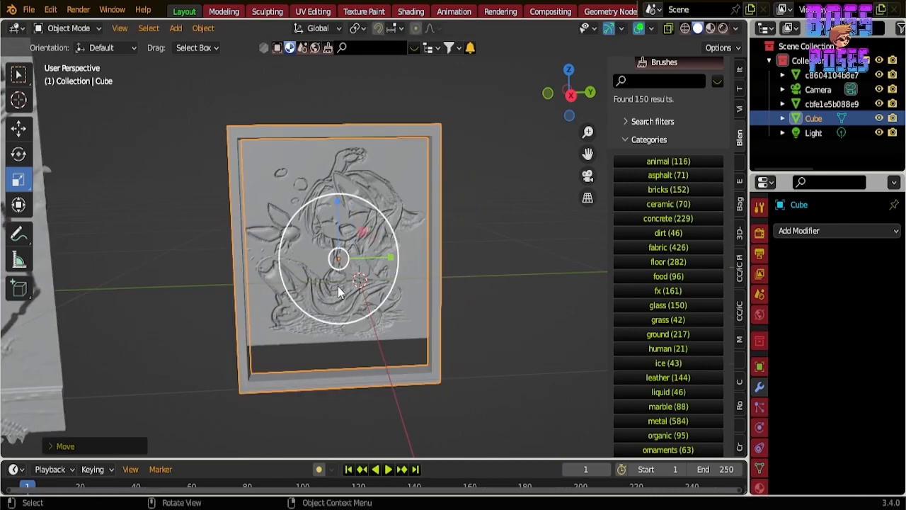
Step: Shorten the frame along the Z axis to fit tightly around the relief, reposition it, and select the relief
{"action": "left_click_drag", "start_coordinate": [340, 216], "coordinate": [338, 196]}
{"action": "key", "text": "g"}
{"action": "left_click", "coordinate": [341, 205]}
{"action": "mouse_move", "coordinate": [338, 194]}
{"action": "middle_mouse_down"}
{"action": "mouse_move", "coordinate": [191, 187]}
{"action": "mouse_move", "coordinate": [266, 196]}
{"action": "mouse_move", "coordinate": [544, 187]}
{"action": "mouse_move", "coordinate": [464, 197]}
{"action": "mouse_move", "coordinate": [542, 198]}
{"action": "mouse_move", "coordinate": [334, 194]}
{"action": "middle_mouse_up"}
{"action": "key", "text": "g"}
{"action": "left_click", "coordinate": [192, 192]}
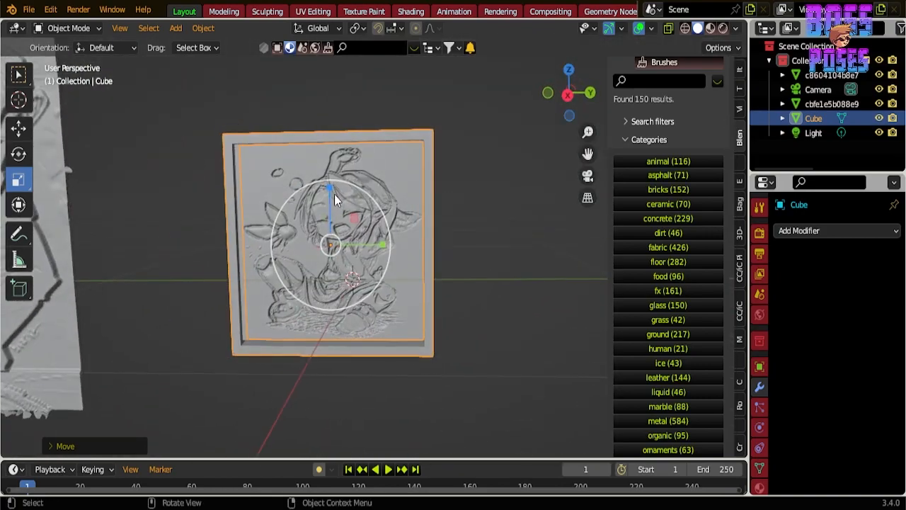
{"action": "left_click", "coordinate": [394, 166]}
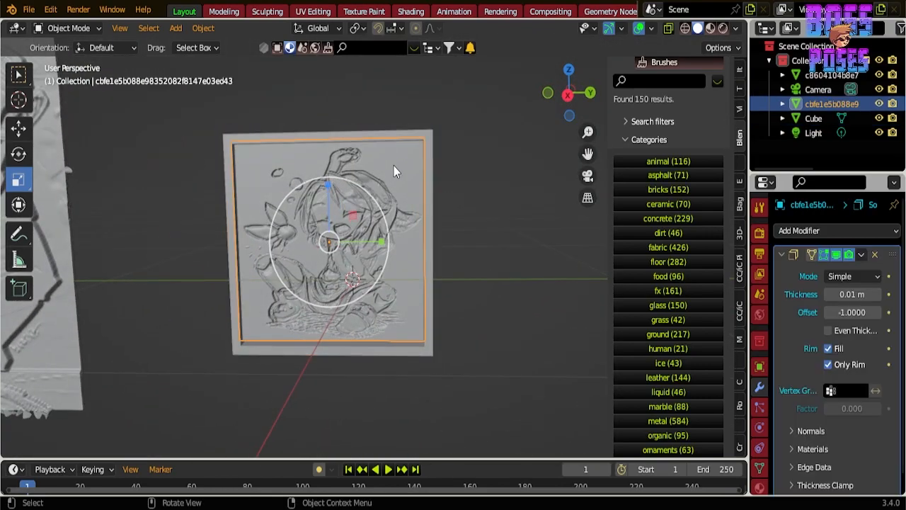
Step: Add the frame to the selected relief and join both into one object, with the frame as the active object
{"action": "left_click", "coordinate": [431, 142], "text": "shift"}
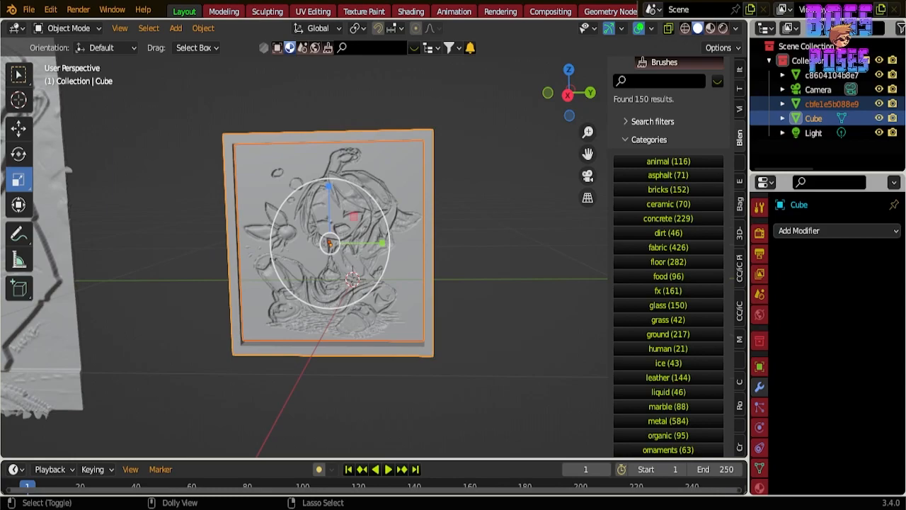
{"action": "key", "text": "ctrl+j"}
{"action": "scroll", "coordinate": [414, 223], "scroll_direction": "down", "scroll_amount": 2}
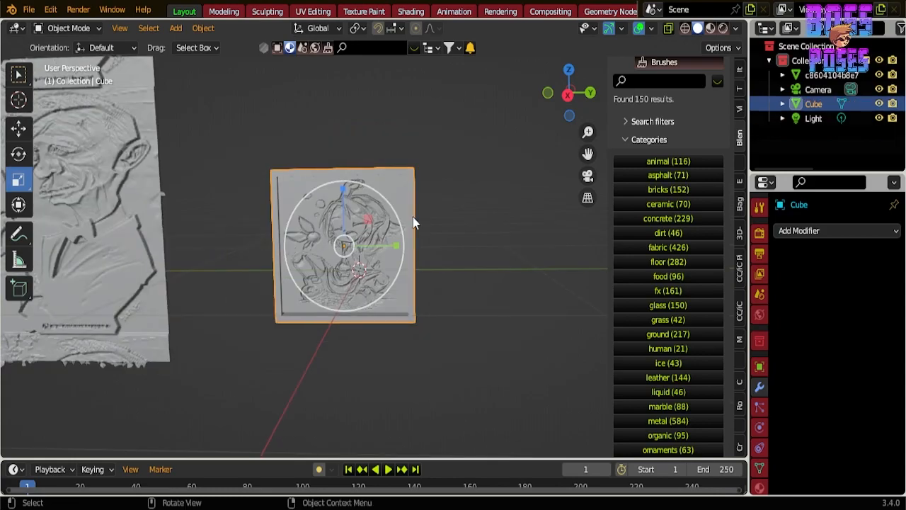
{"action": "scroll", "coordinate": [338, 206], "scroll_direction": "up", "scroll_amount": 3}
{"action": "middle_click_drag", "start_coordinate": [338, 206], "coordinate": [397, 188]}
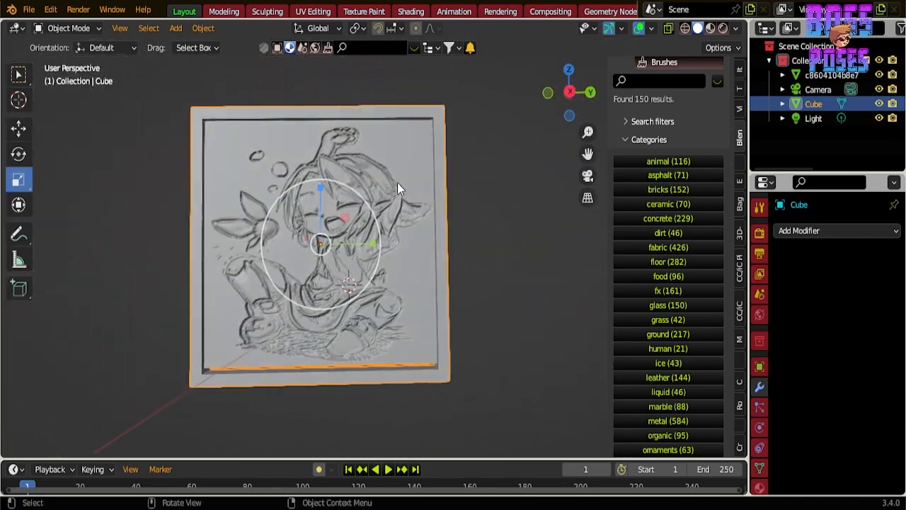
Step: Rotate the joined framed relief freely with a trackball rotation and move it about 0.11 m, mostly along positive Y
{"action": "left_click", "coordinate": [21, 158]}
{"action": "left_click_drag", "start_coordinate": [353, 242], "coordinate": [3, 188]}
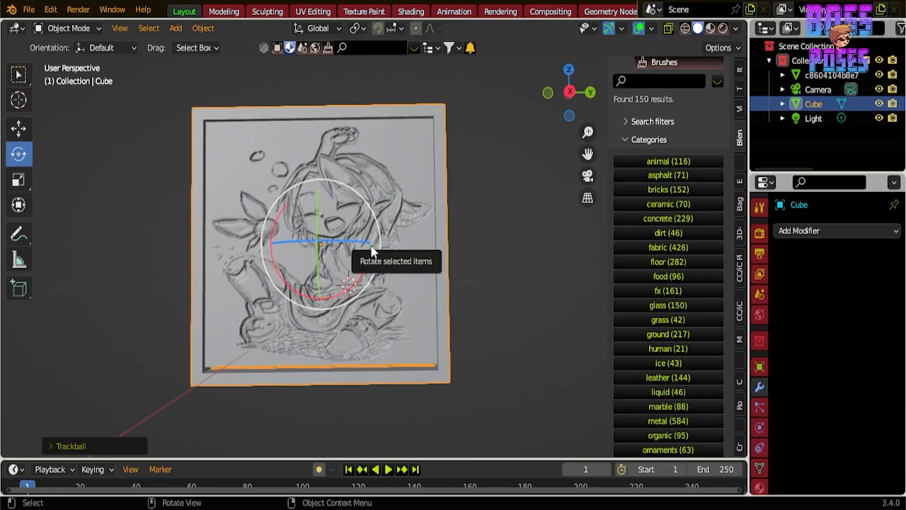
{"action": "key", "text": "g"}
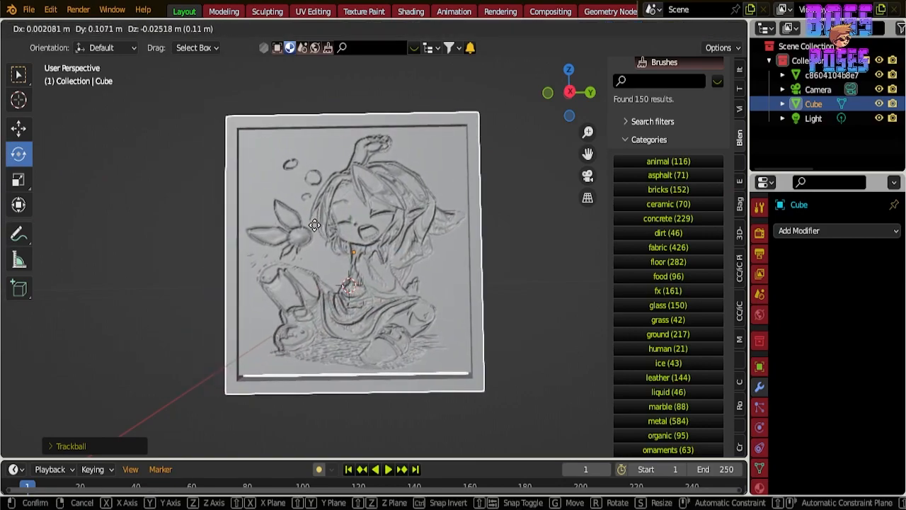
{"action": "left_click", "coordinate": [315, 224]}
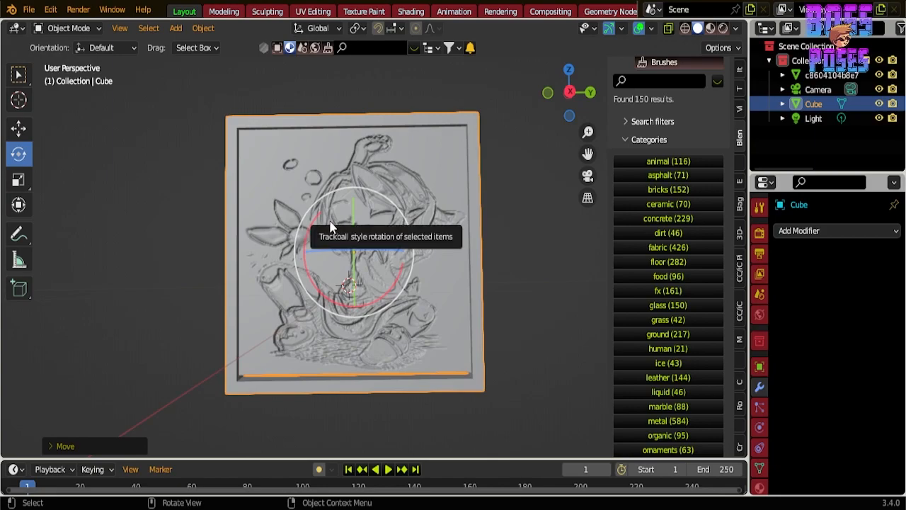